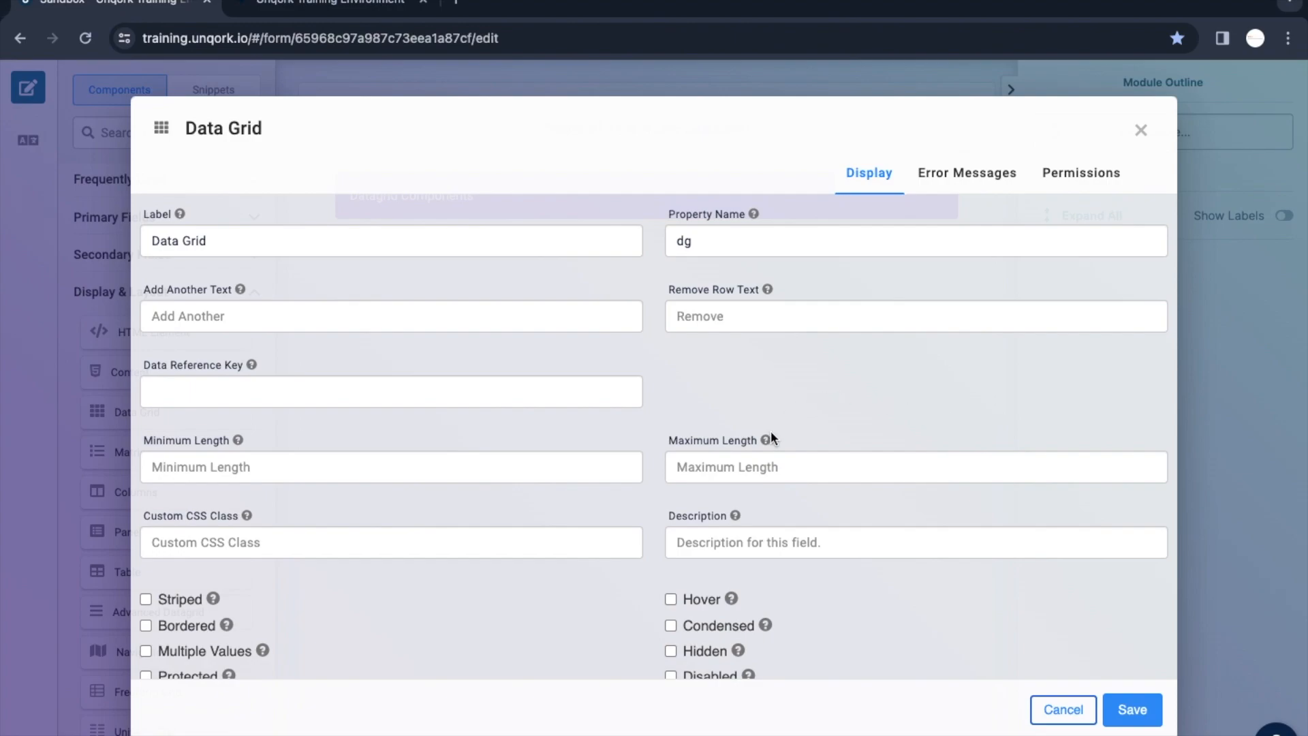
Review the Data Grid's display settings, keep dg as its property name, and save the component and the module.
scroll(631, 520, down, 2)
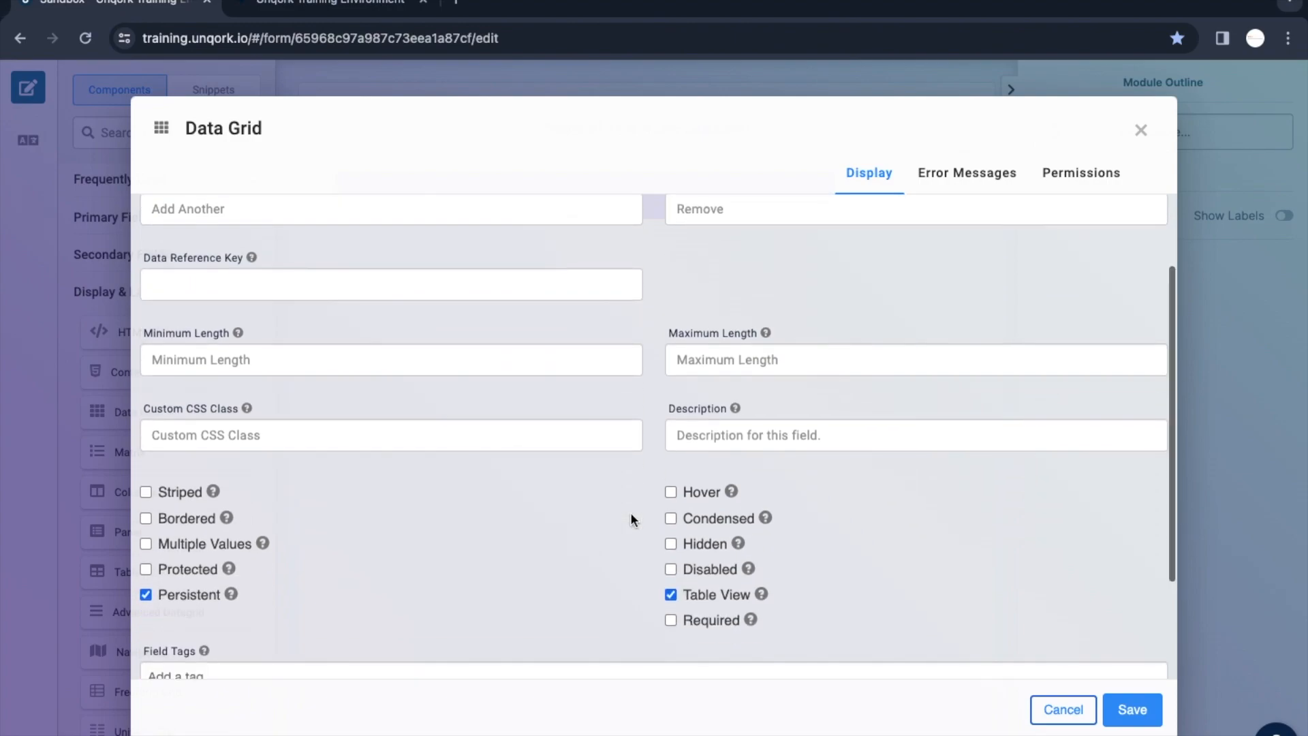
scroll(632, 512, down, 1)
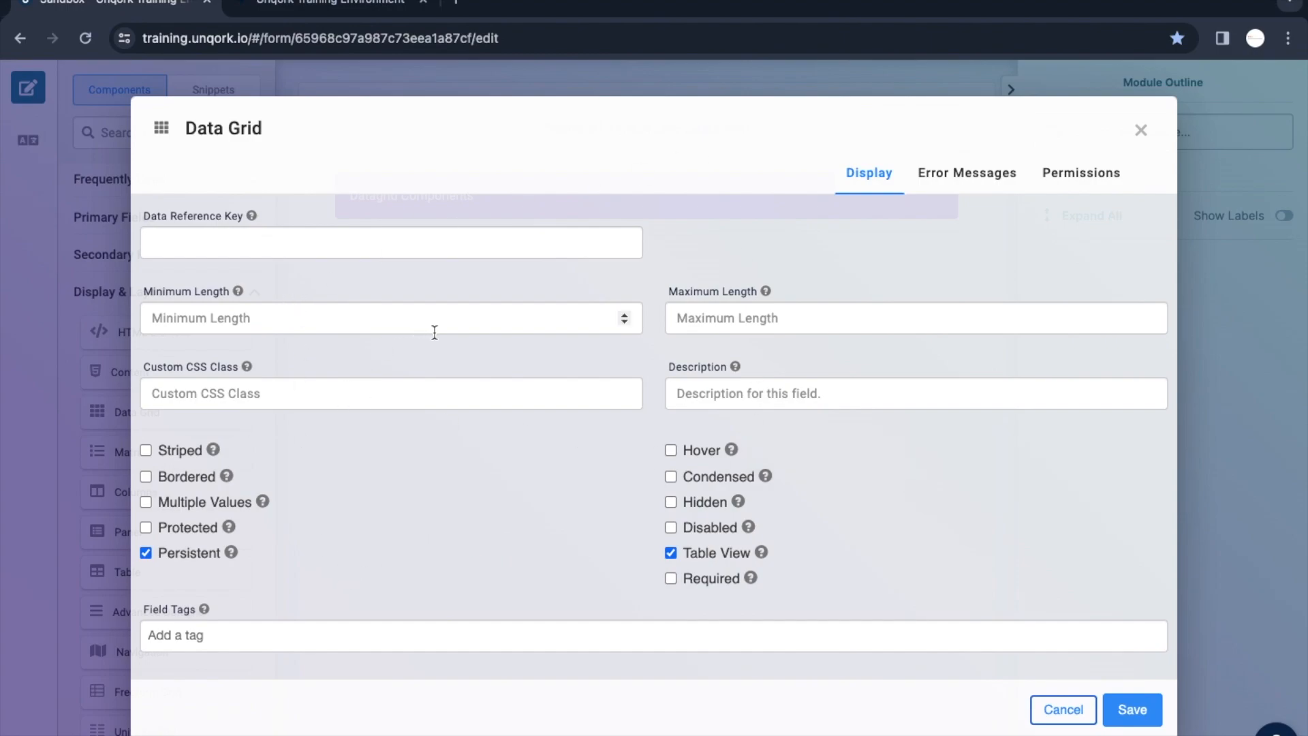
scroll(481, 327, up, 3)
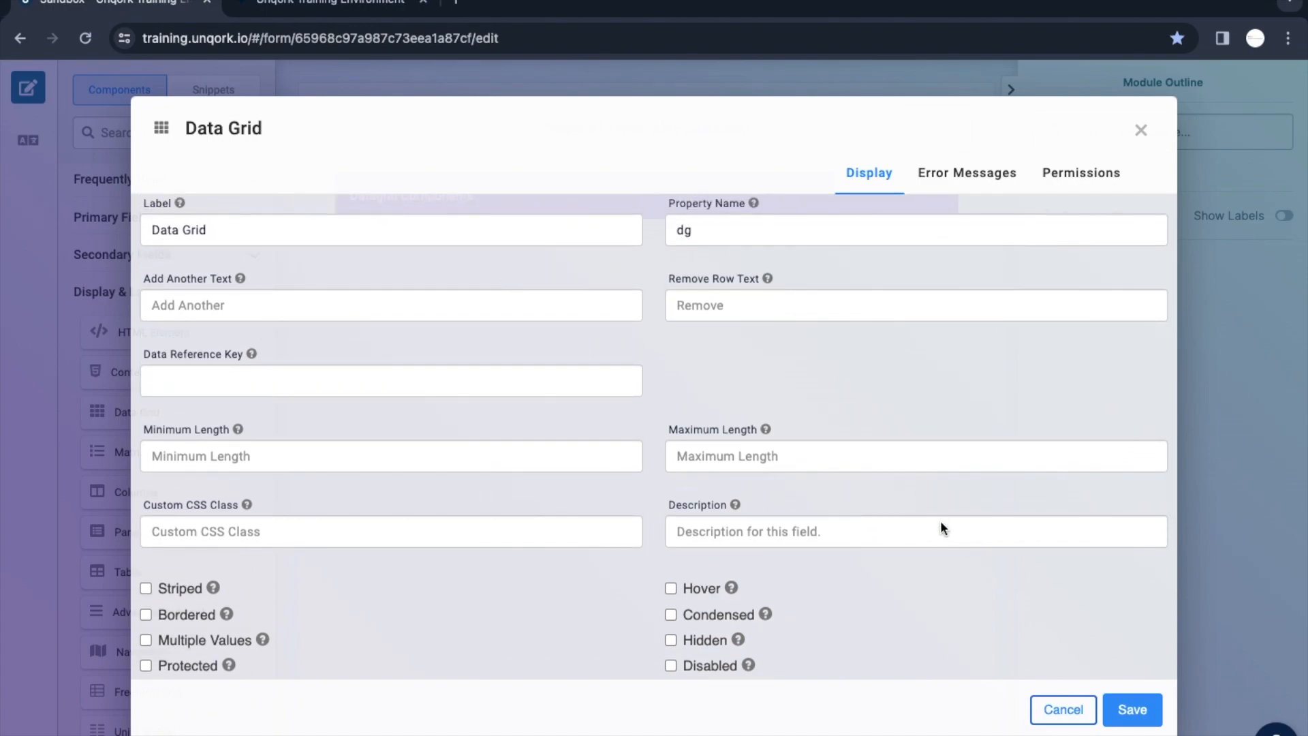
click(1127, 712)
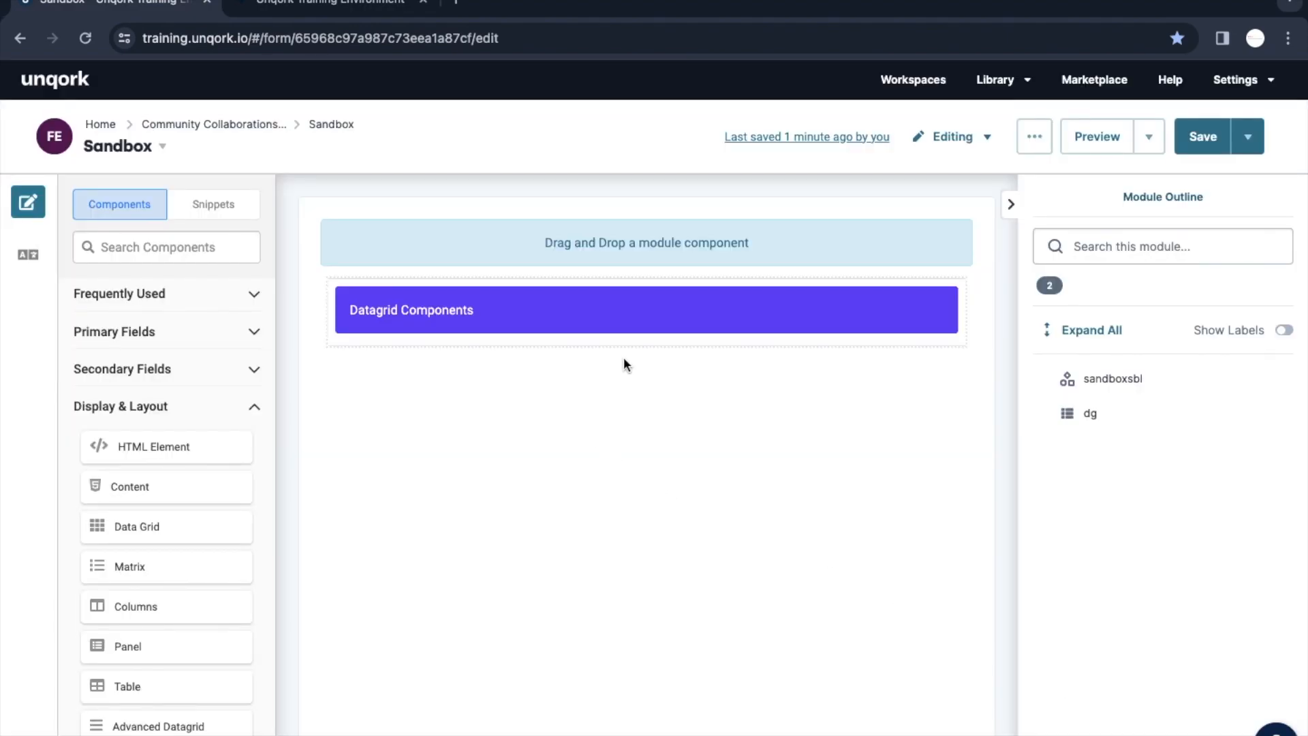
mouse_move(641, 349)
click(1198, 138)
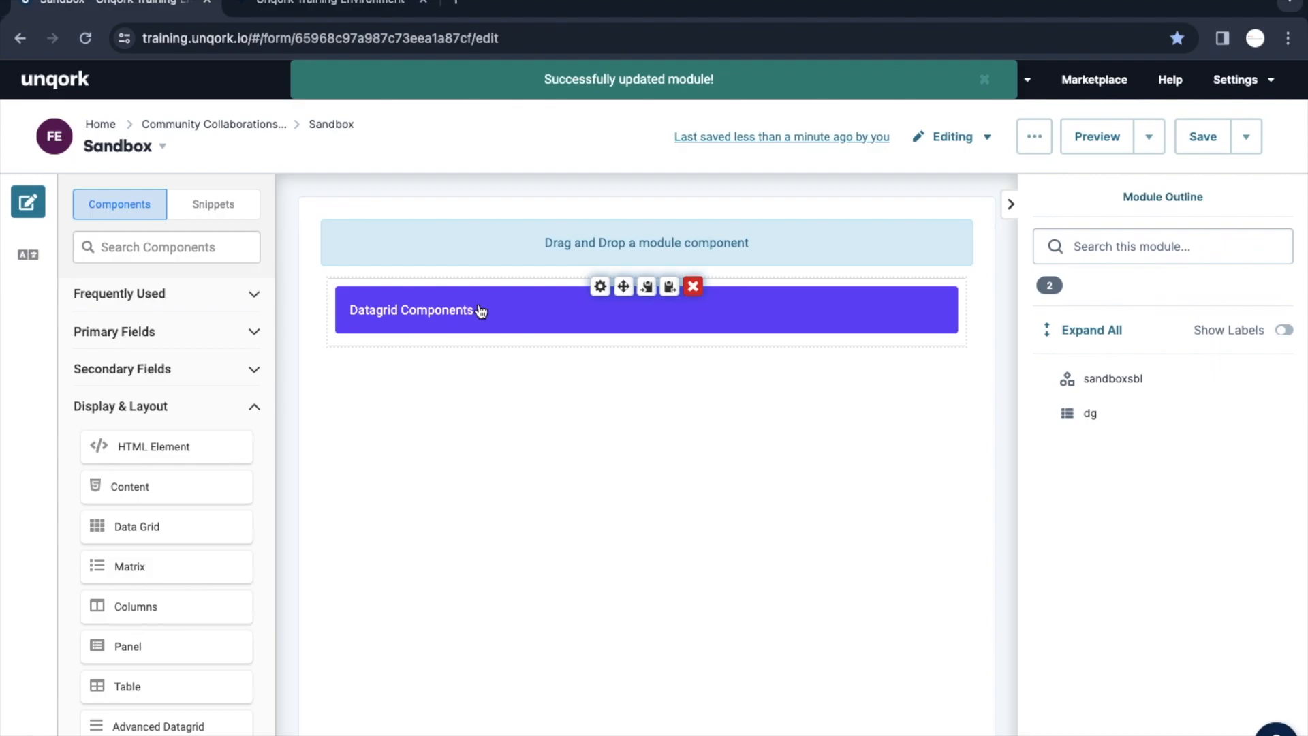
Add a Text Field with the property ID dgTextfield inside the data grid.
click(163, 296)
drag(150, 319, 432, 314)
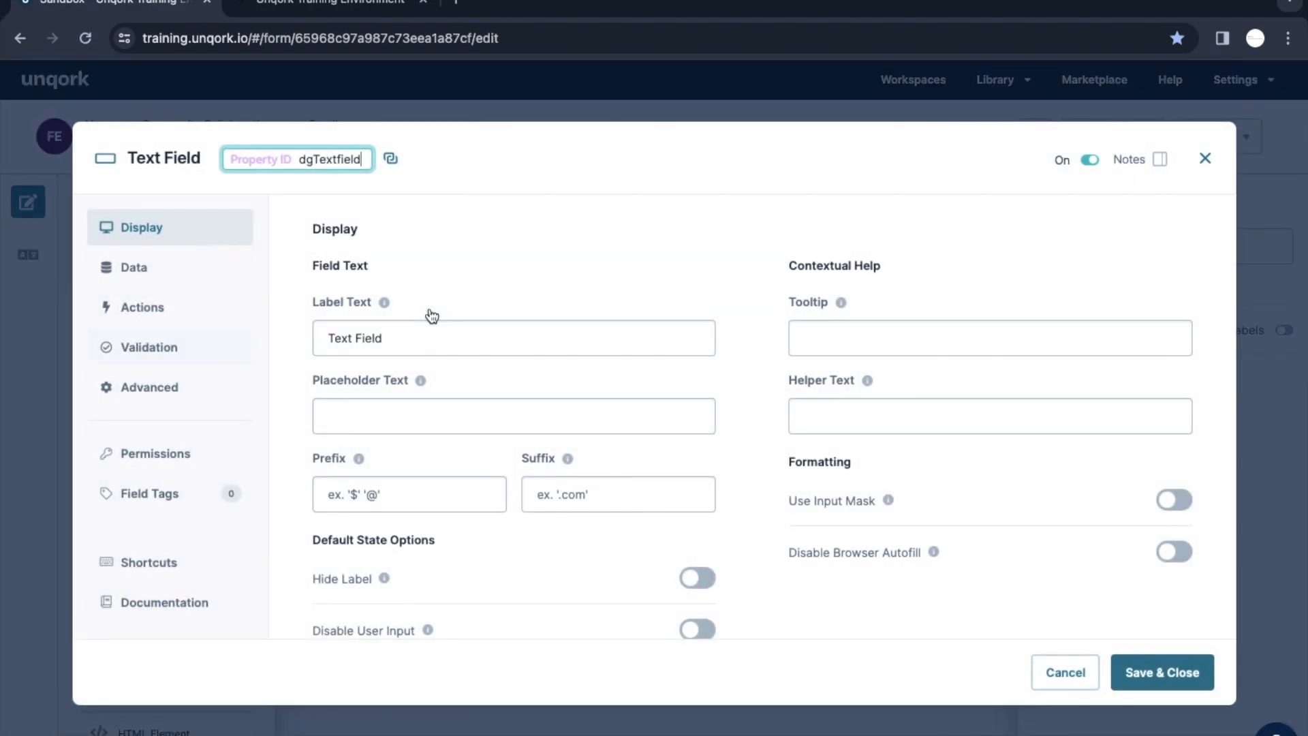
click(1152, 670)
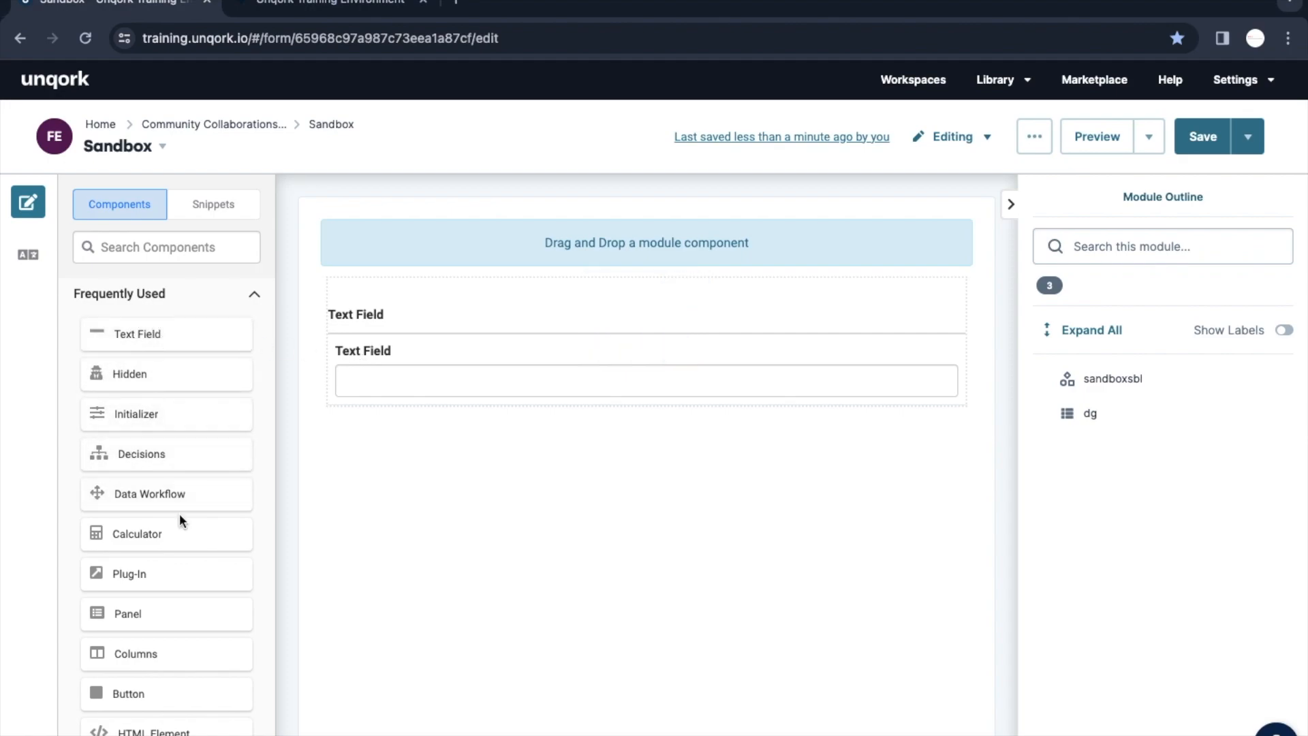
Add a Button with the property ID dgBtn beside the text field in the data grid, and save the module.
drag(143, 694, 777, 380)
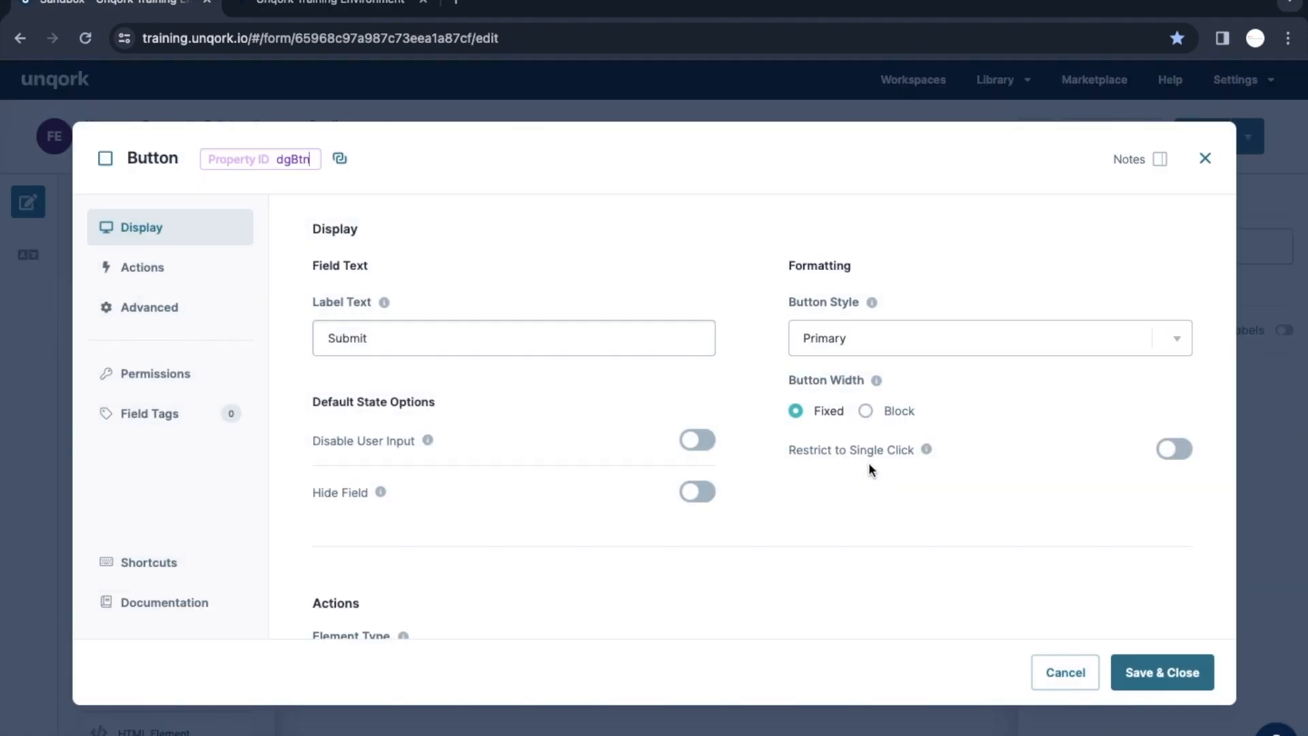
click(1126, 670)
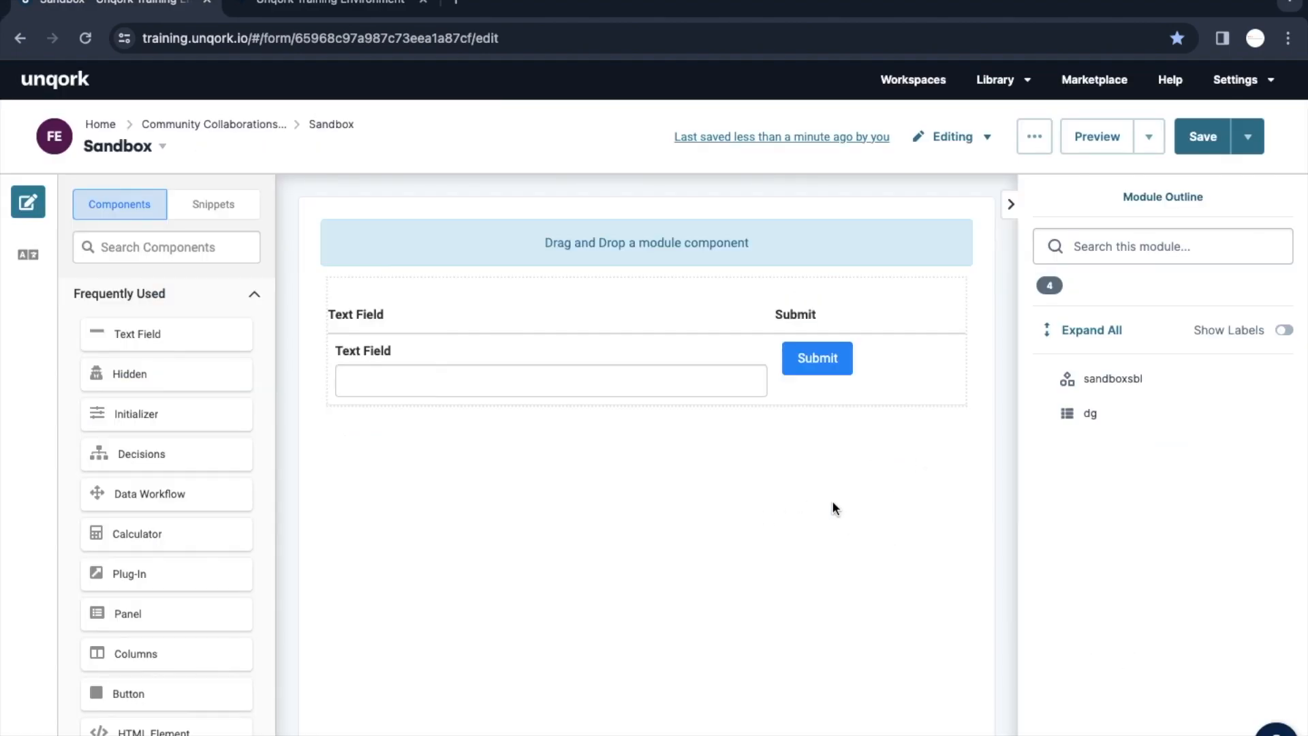
click(1205, 138)
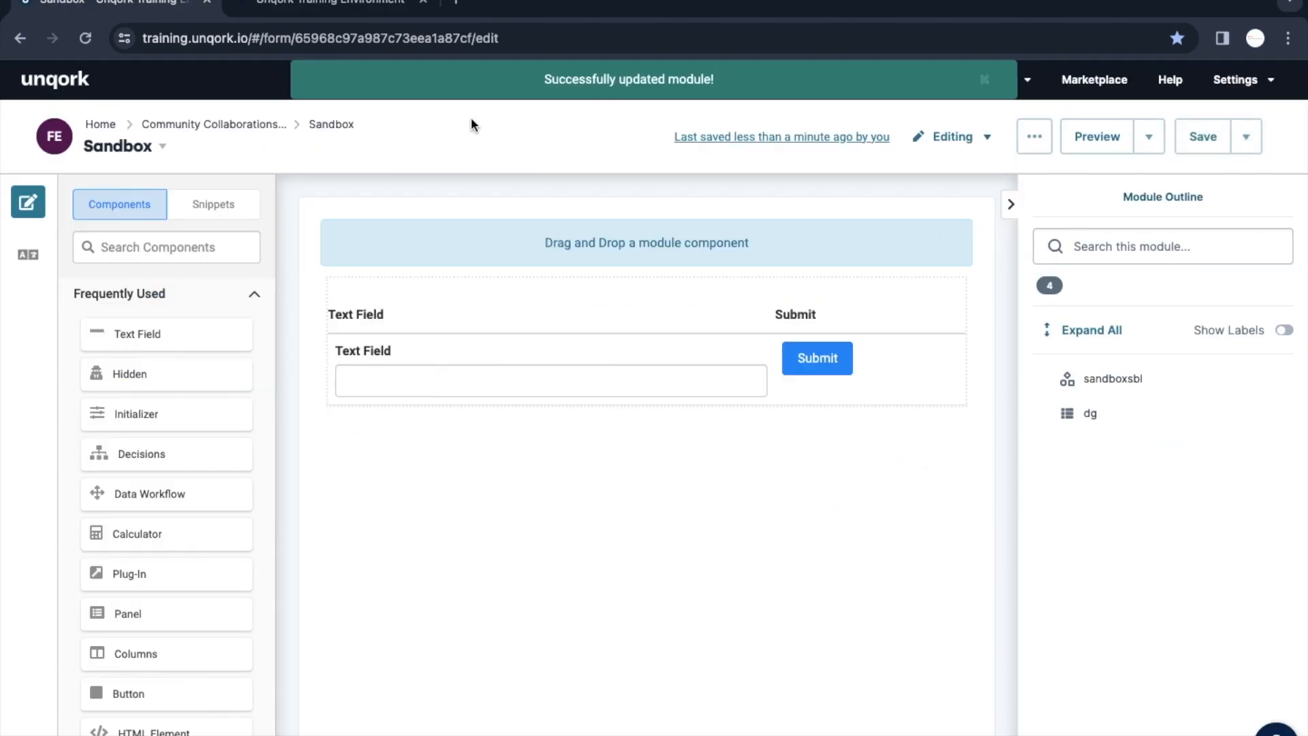
Switch to the module preview and reload it to load the saved data grid.
click(300, 6)
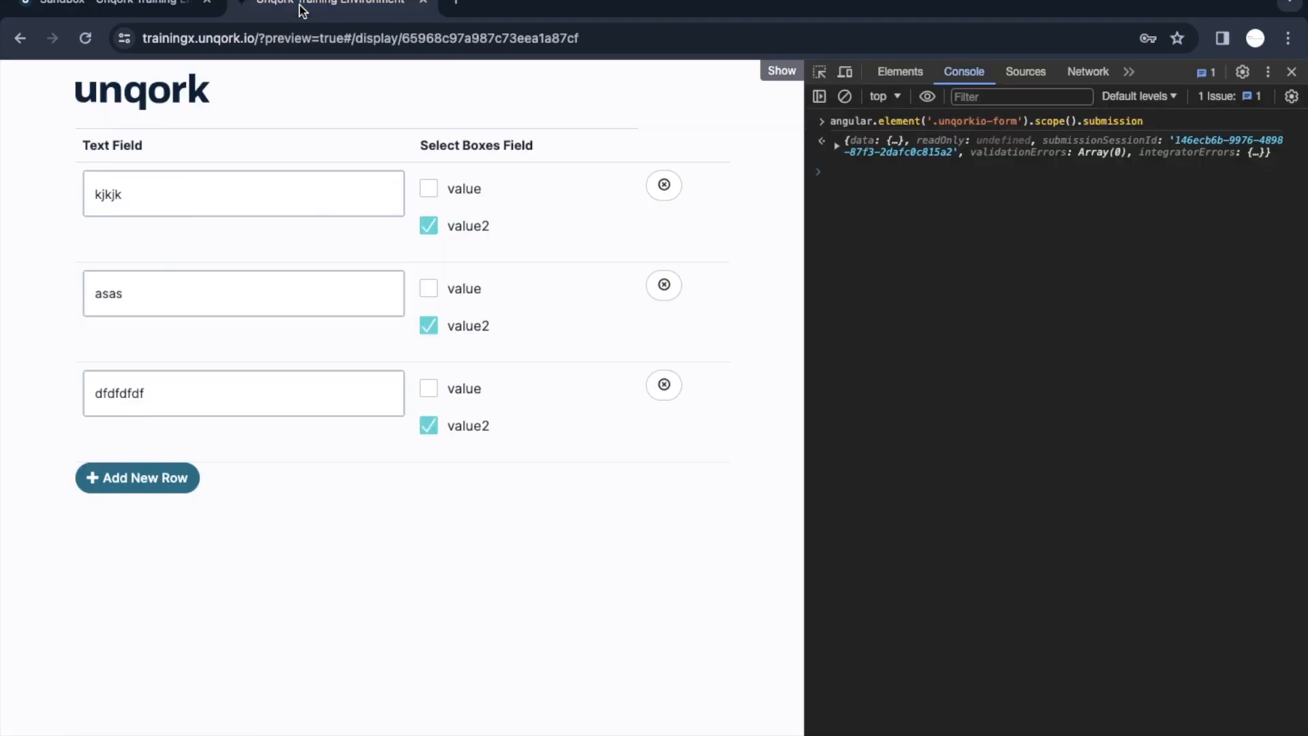
click(86, 38)
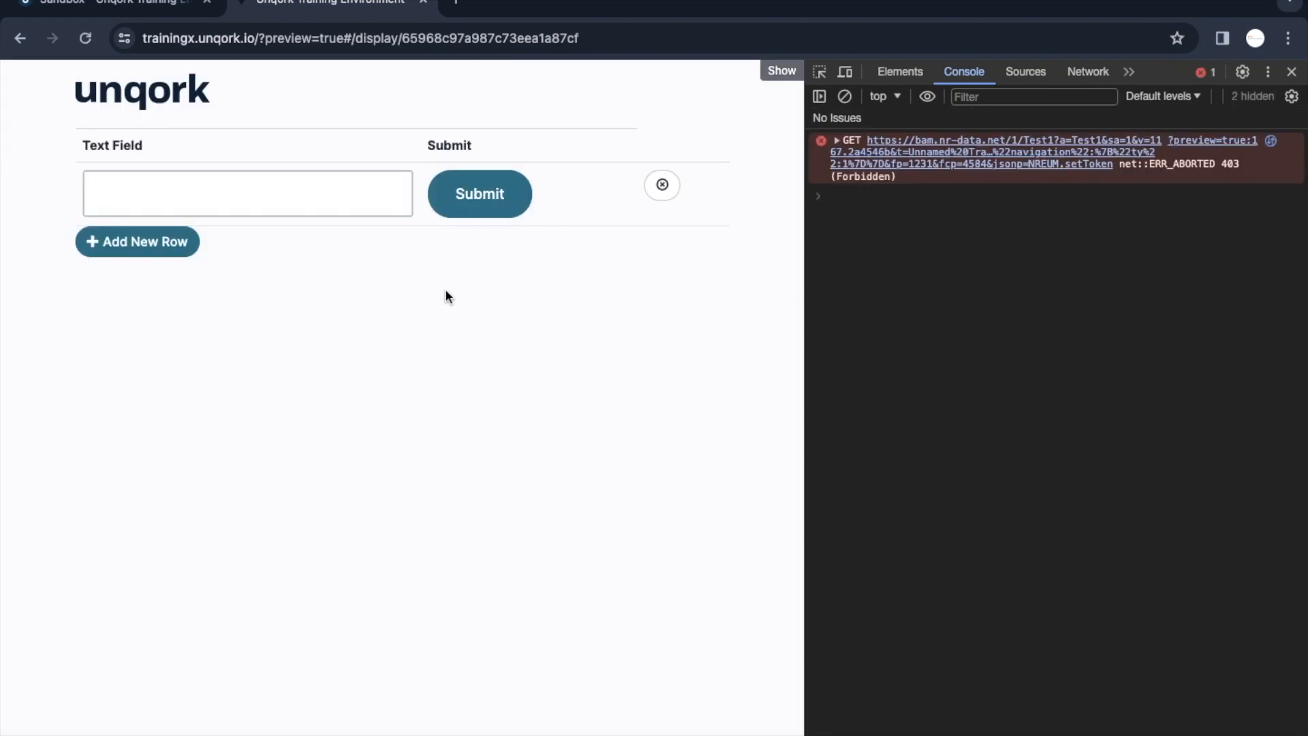
click(327, 180)
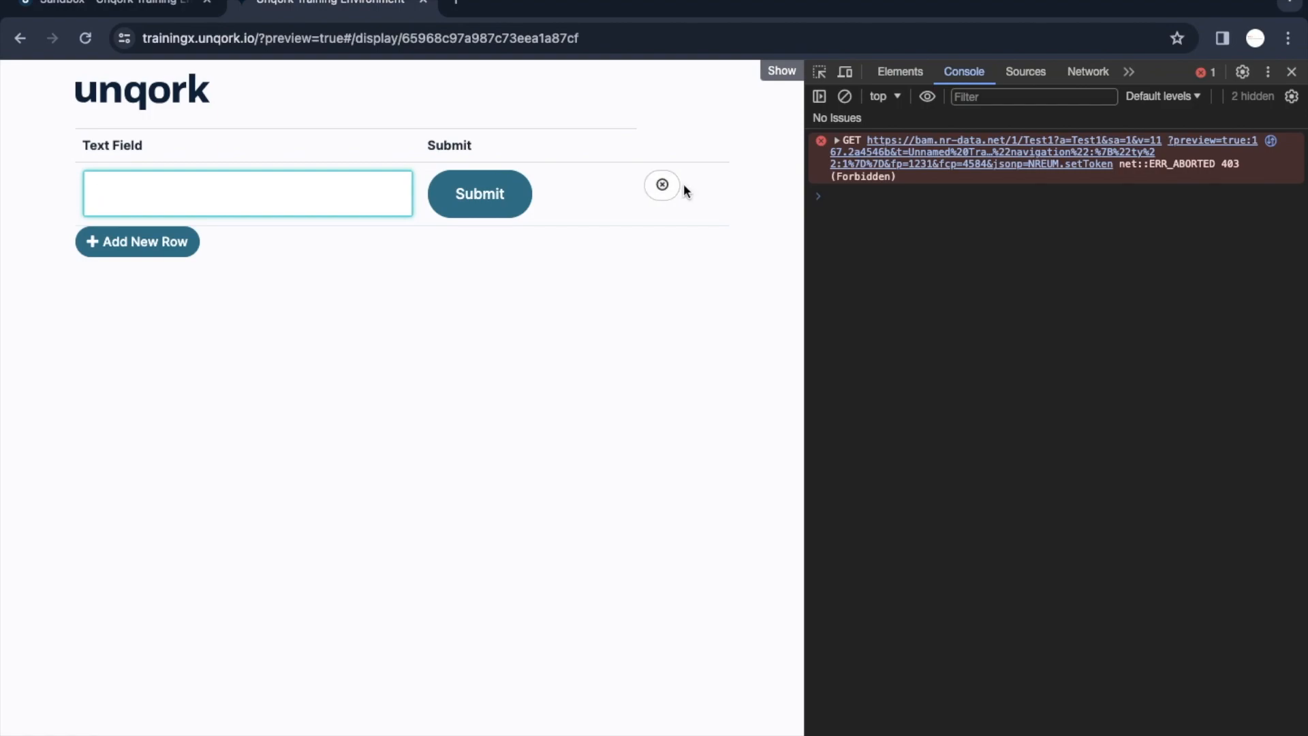
Add seven new rows to the data grid in the preview.
click(173, 251)
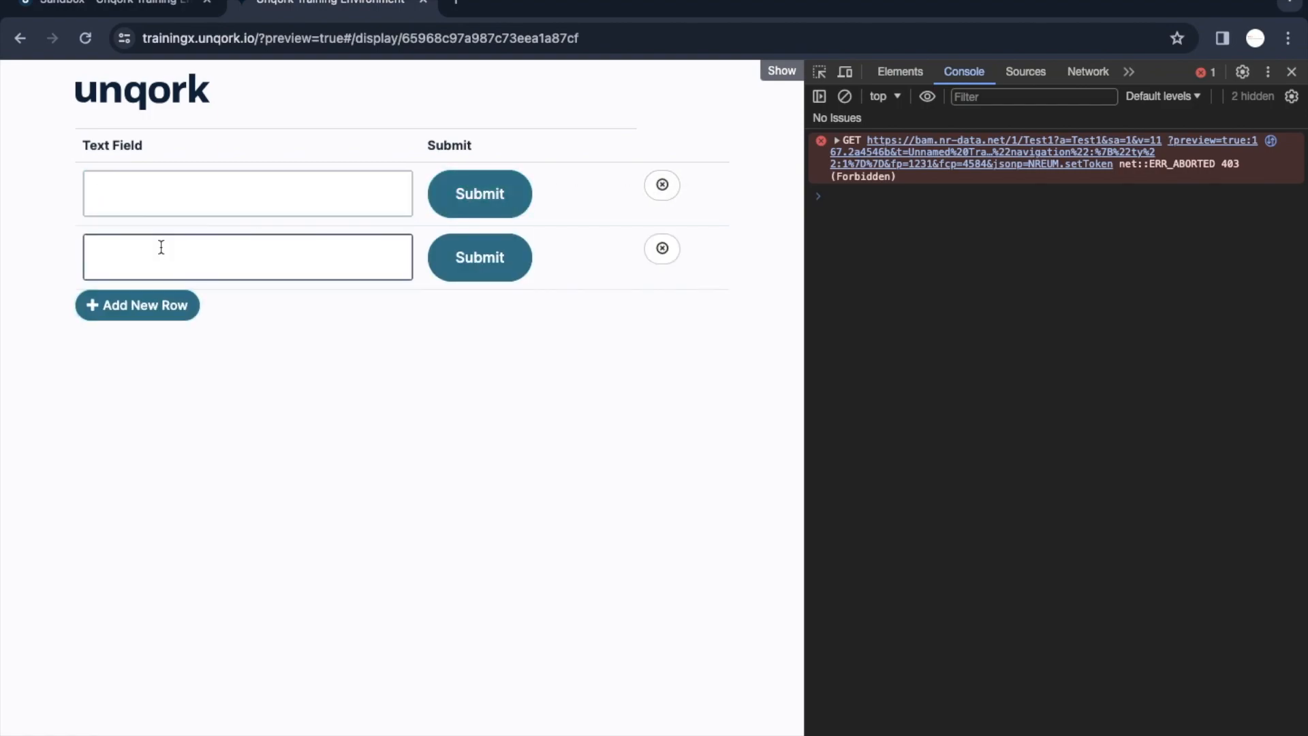
click(170, 304)
click(163, 379)
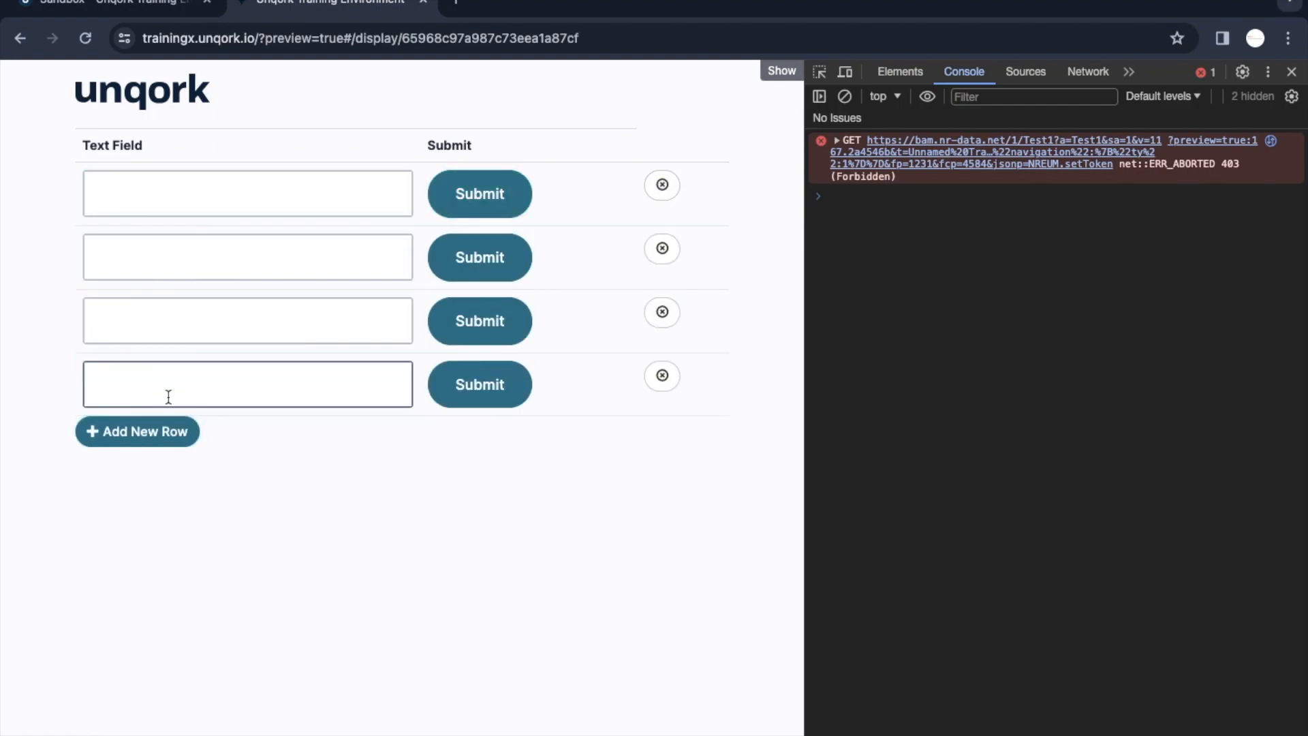
click(169, 439)
click(169, 497)
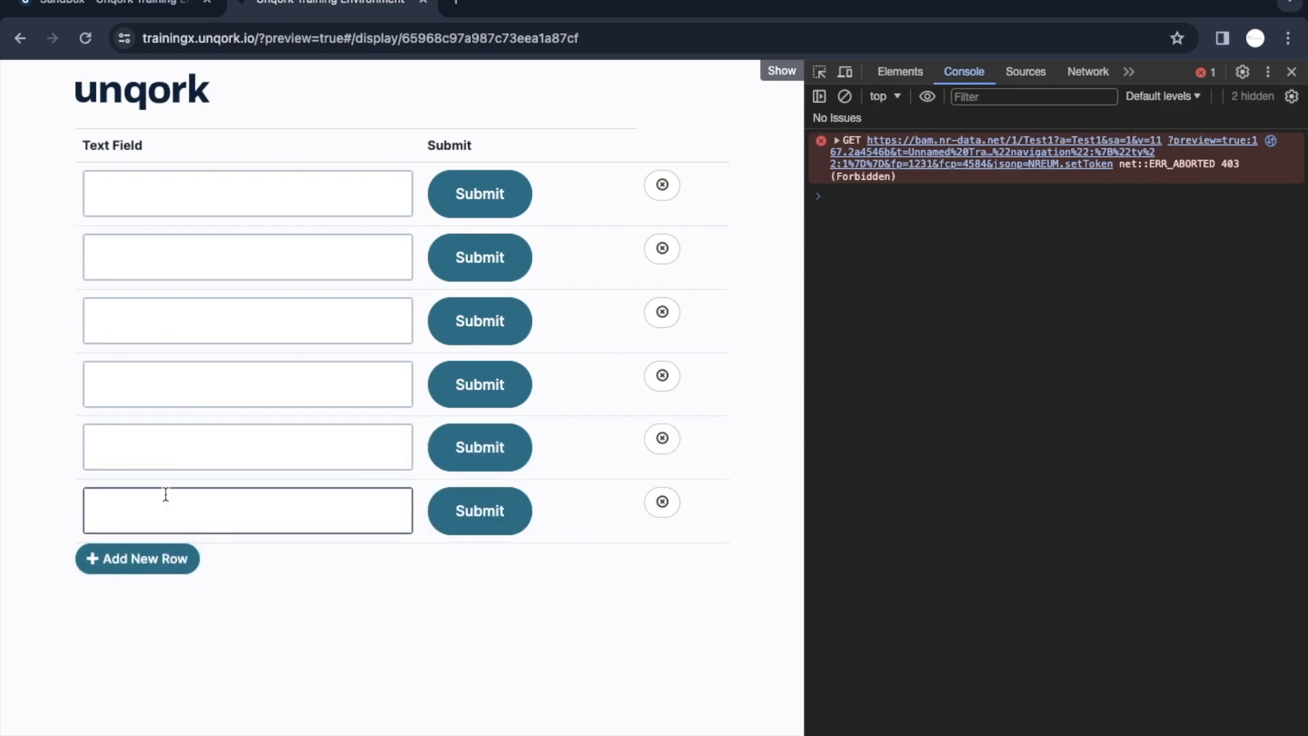
click(165, 559)
click(182, 640)
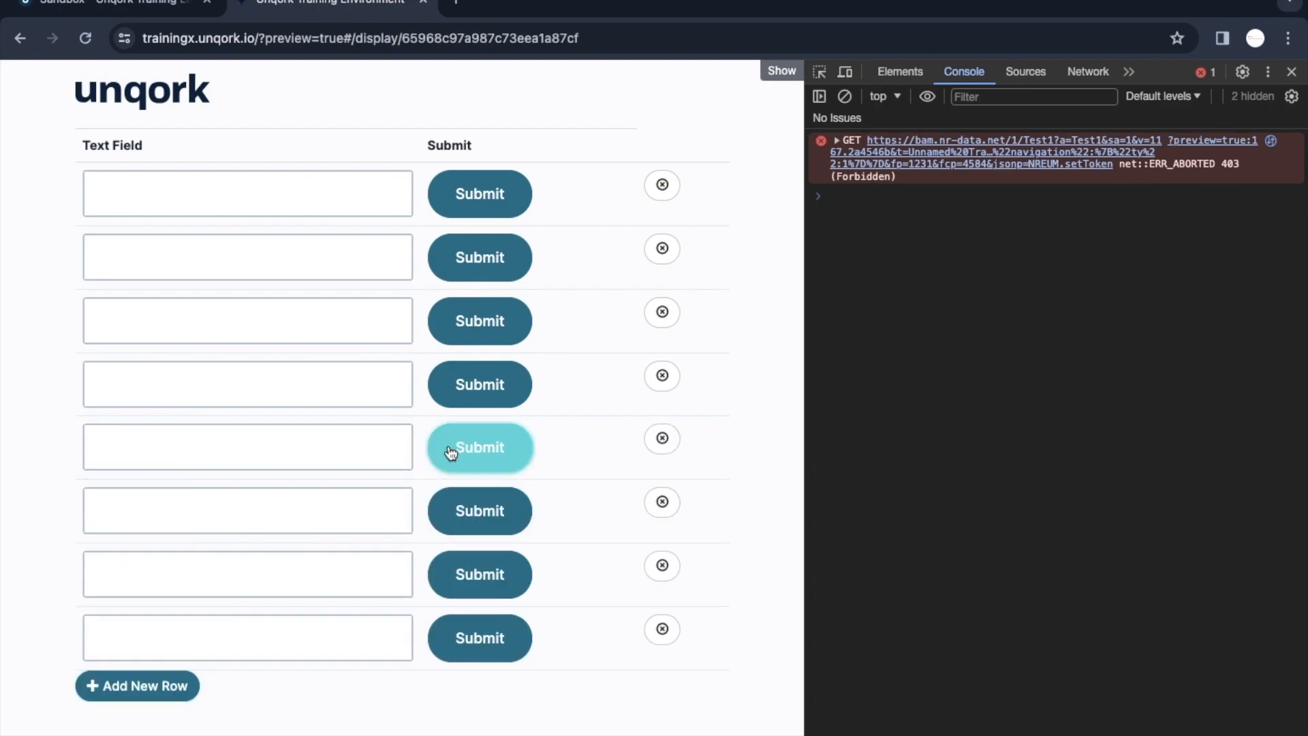
Remove the last four rows from the data grid.
click(665, 639)
click(665, 571)
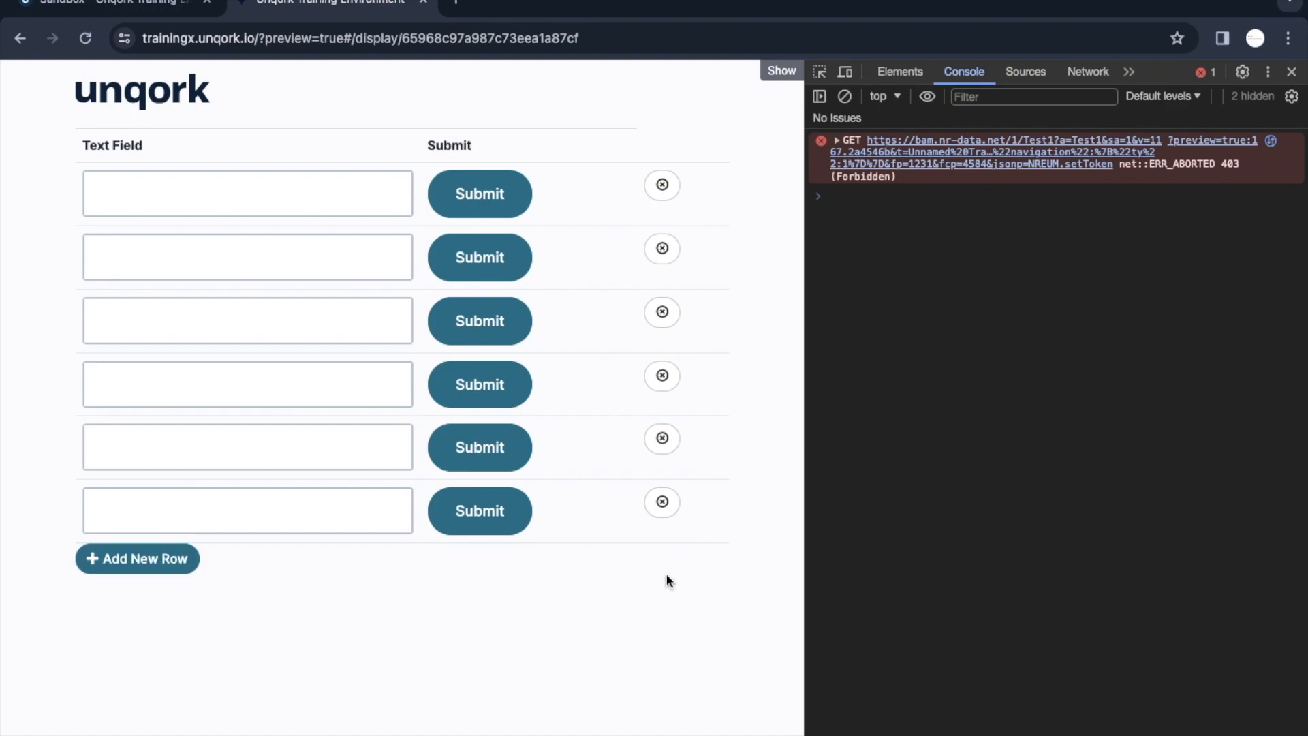
click(659, 504)
click(659, 439)
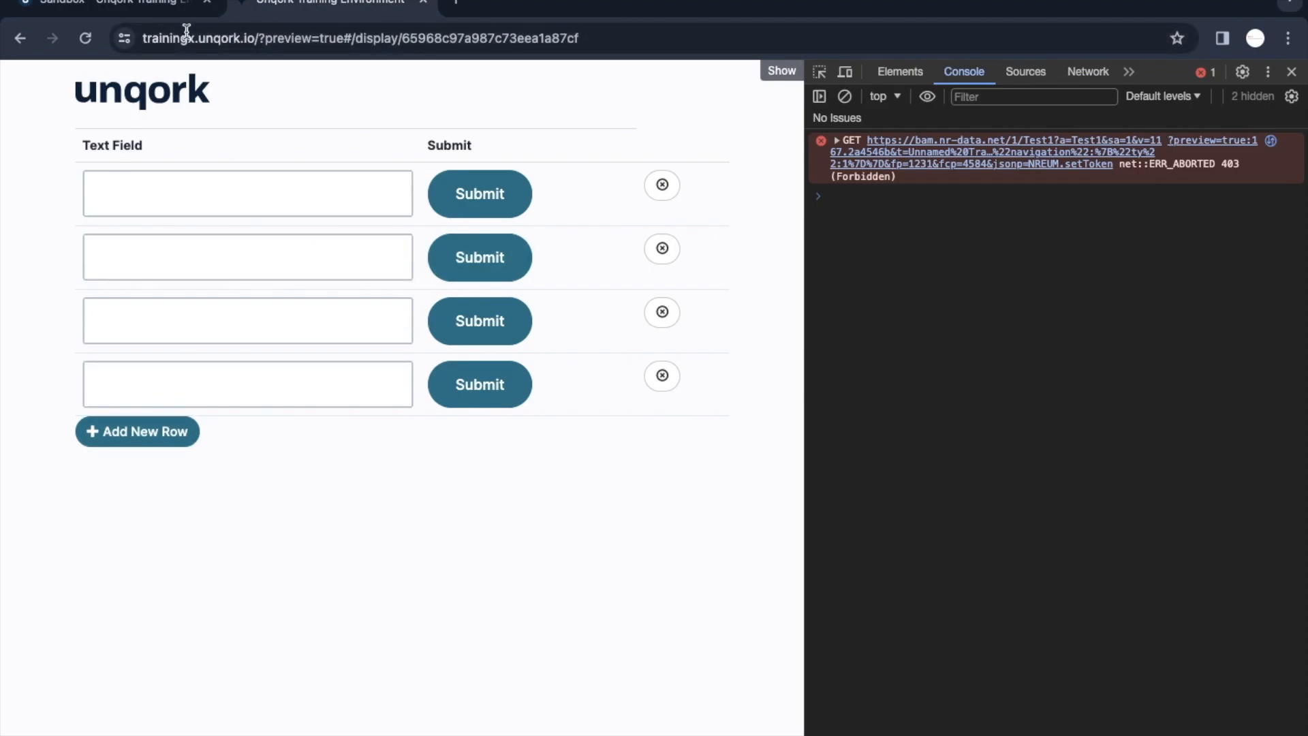
Glance at the module editor, return to the preview and clear the developer console.
click(146, 8)
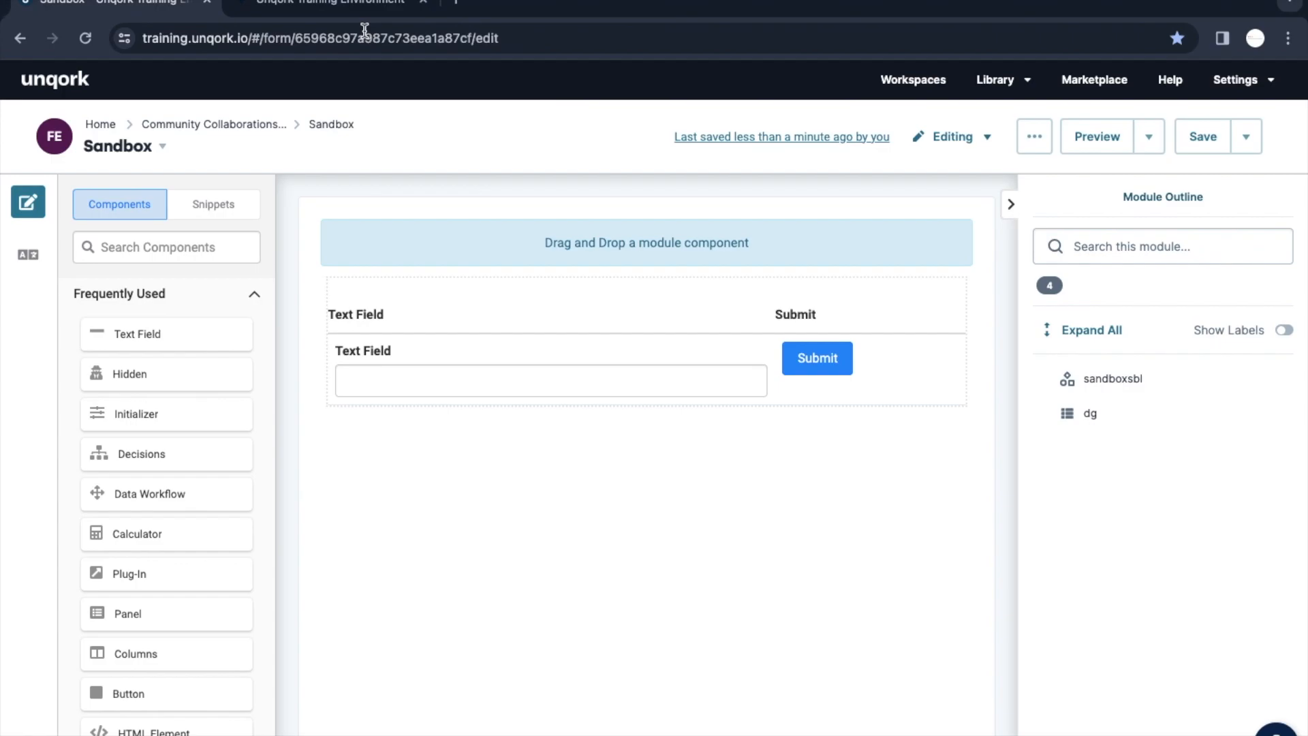
click(364, 8)
click(248, 204)
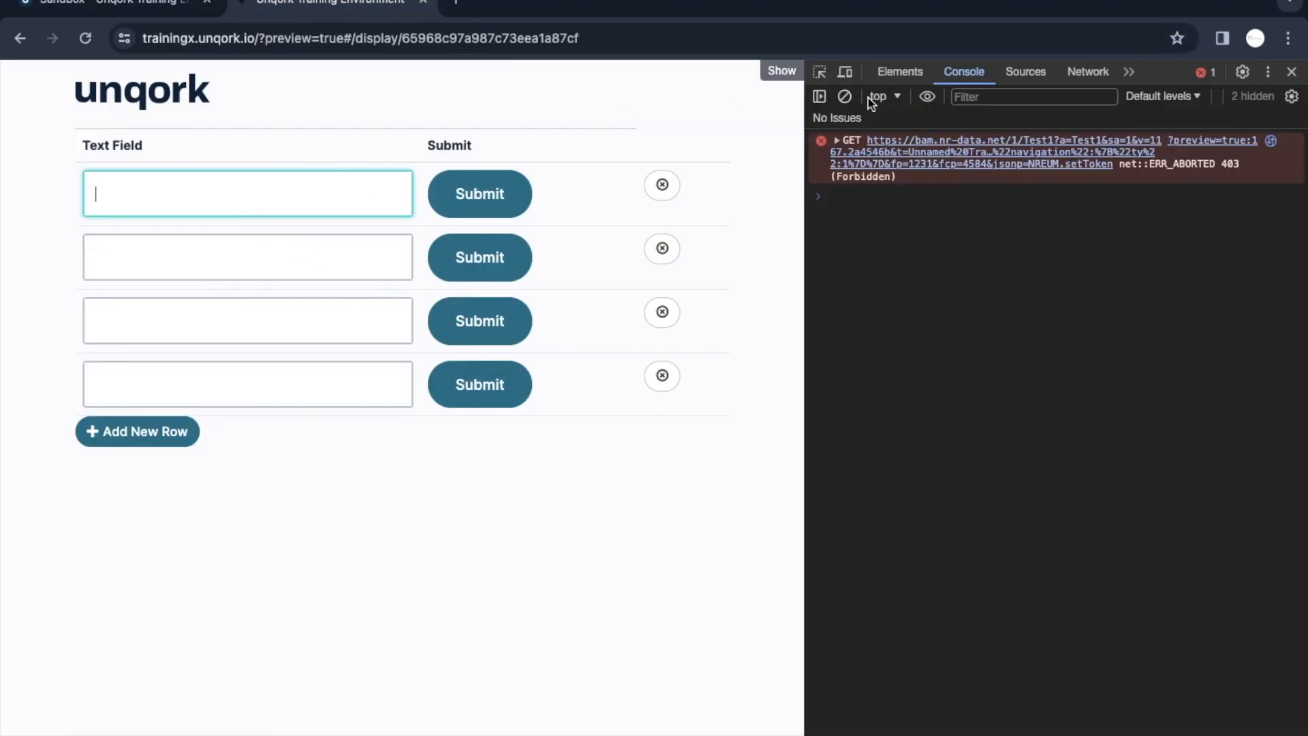
click(845, 96)
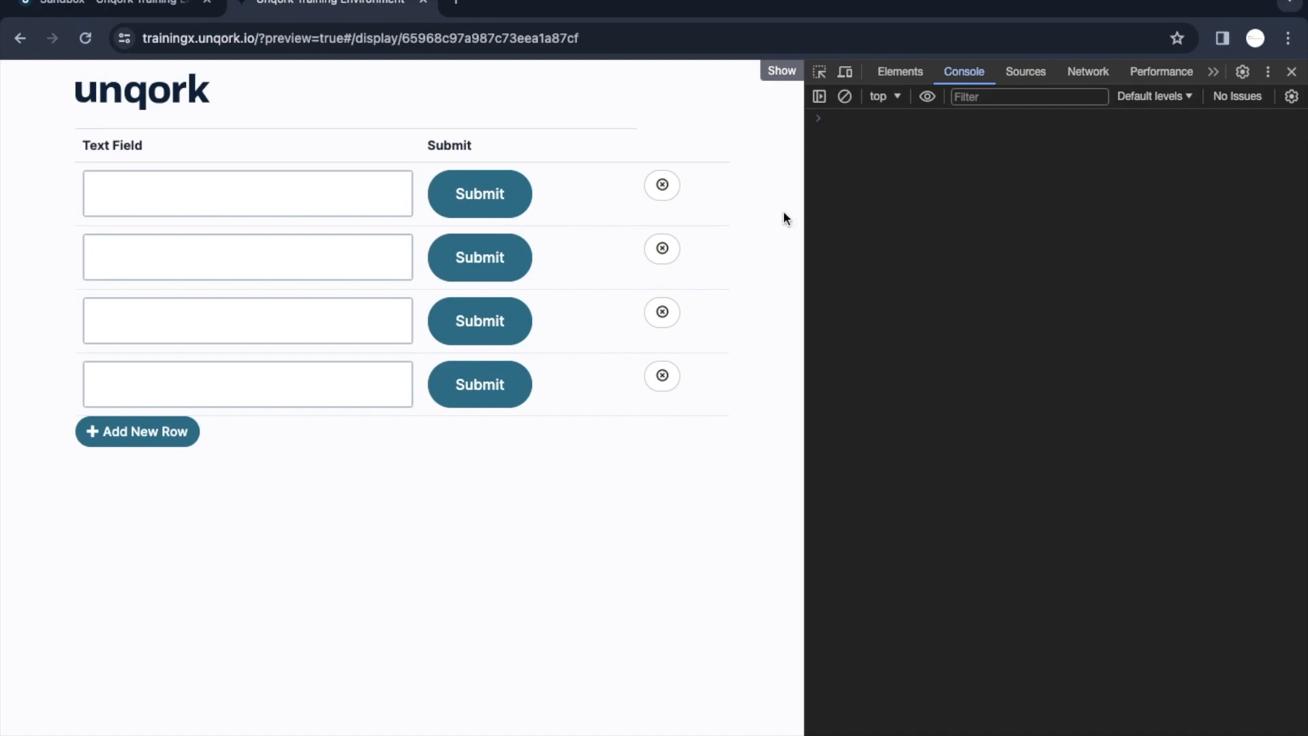
Enter qwqw in the text field of each of the four data grid rows.
click(296, 180)
text(qwqw)
click(237, 257)
text(qwqw)
click(213, 319)
text(qw)
click(210, 392)
text(q)
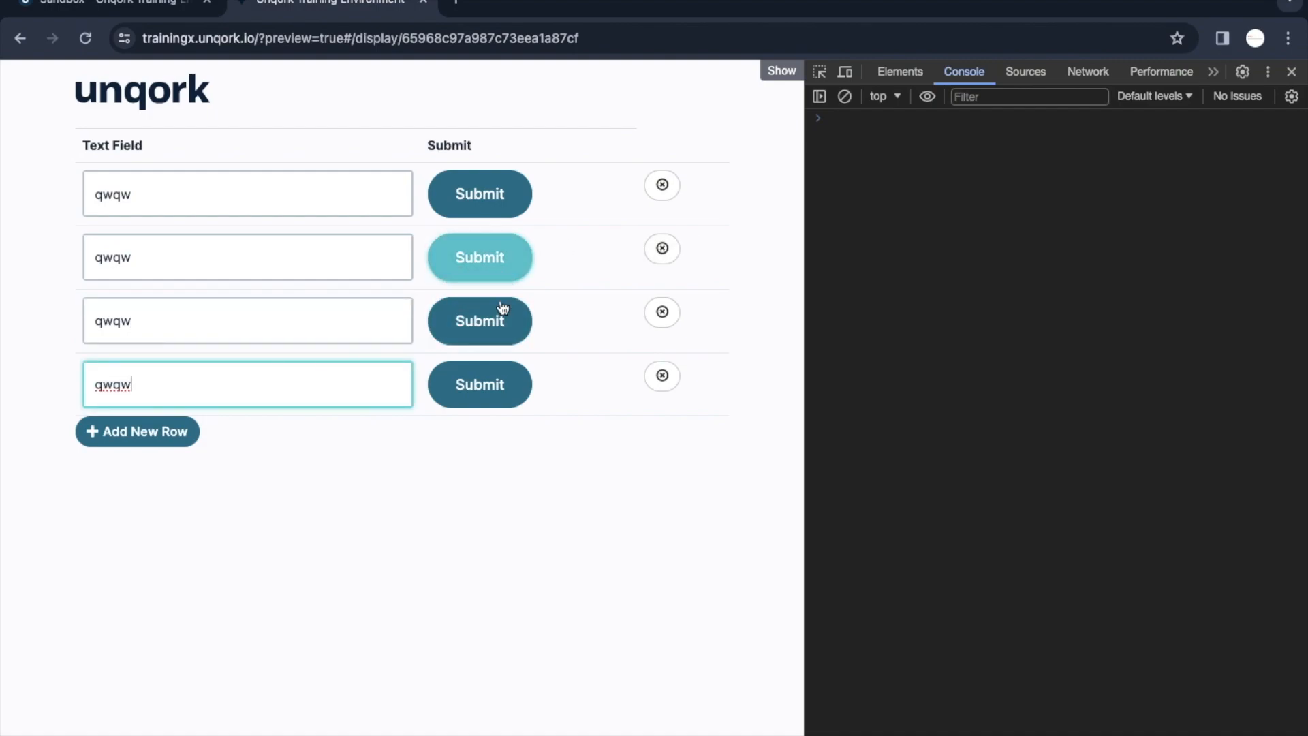
Run angular.element('.unqorkio-form').scope().submission in the developer console, and run it again.
click(849, 158)
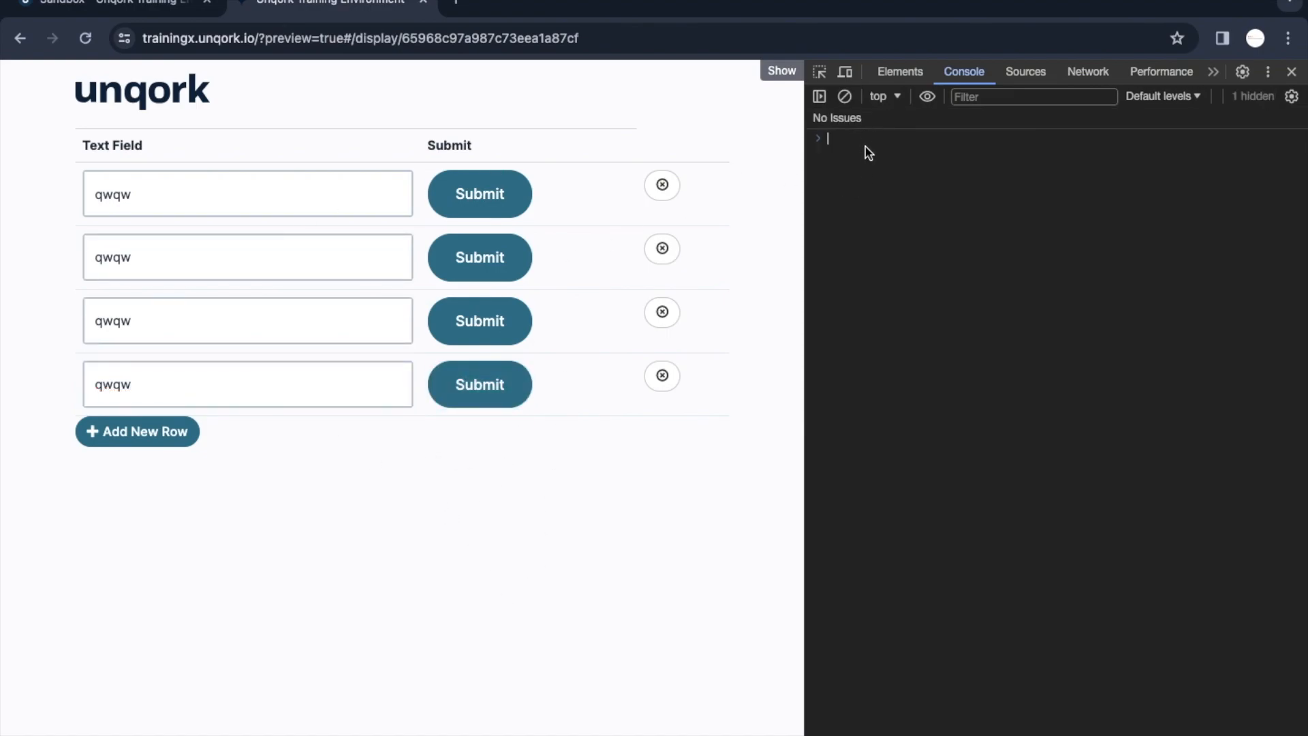
text(angular.element('.unqorkio-form').scope().submission)
key(Return)
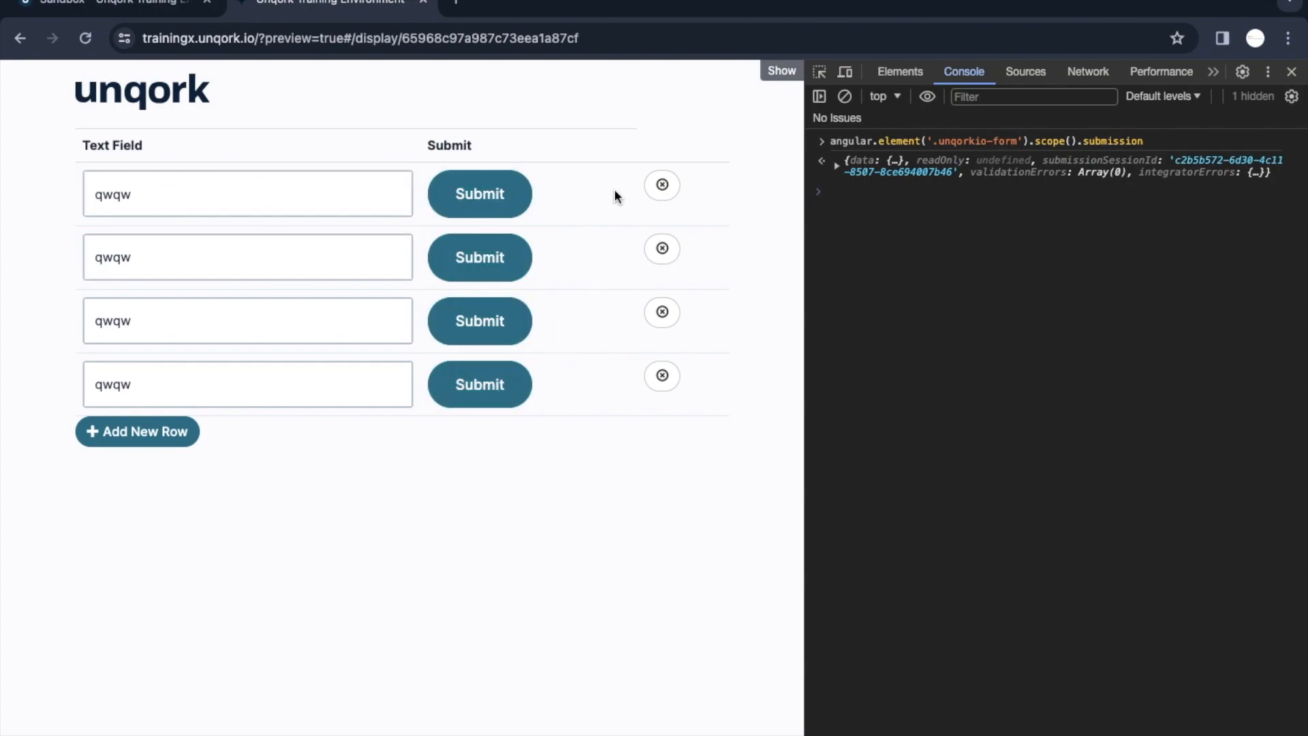
key(Up)
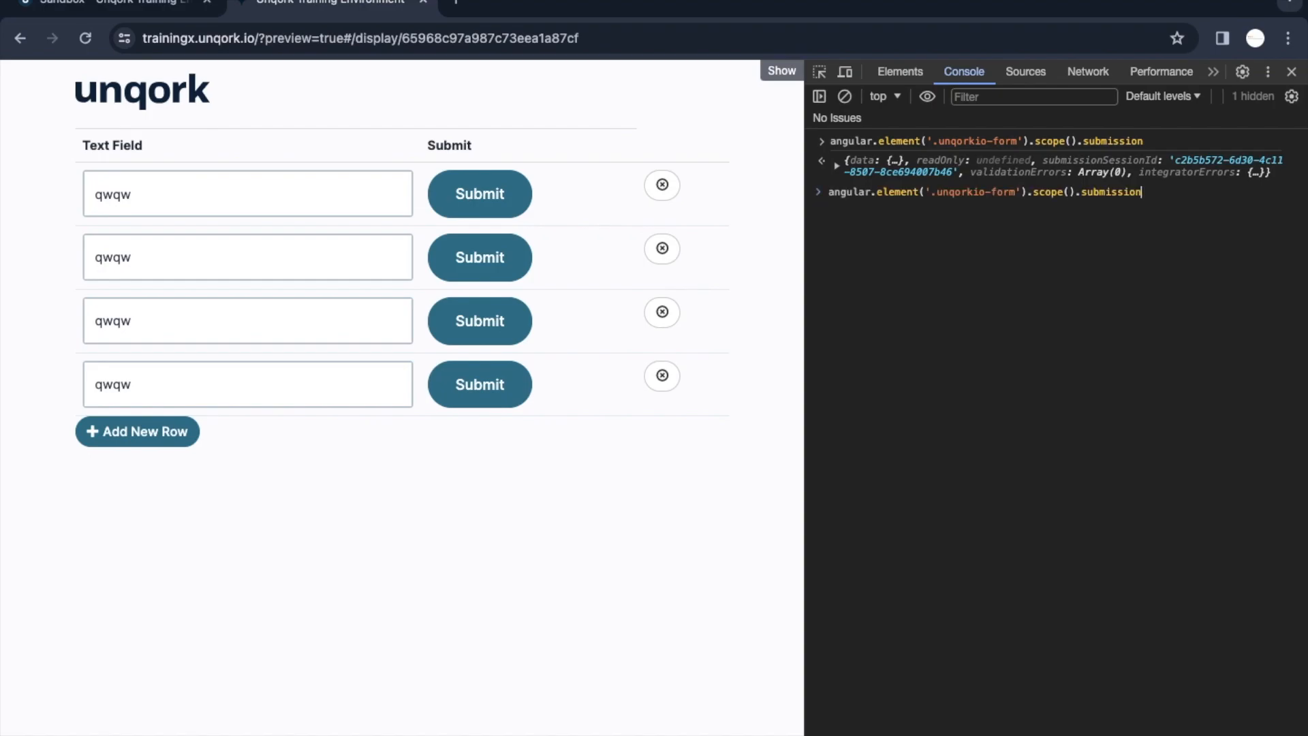
key(Return)
Expand the latest submission object and its data in the console, and highlight the dg key.
click(842, 217)
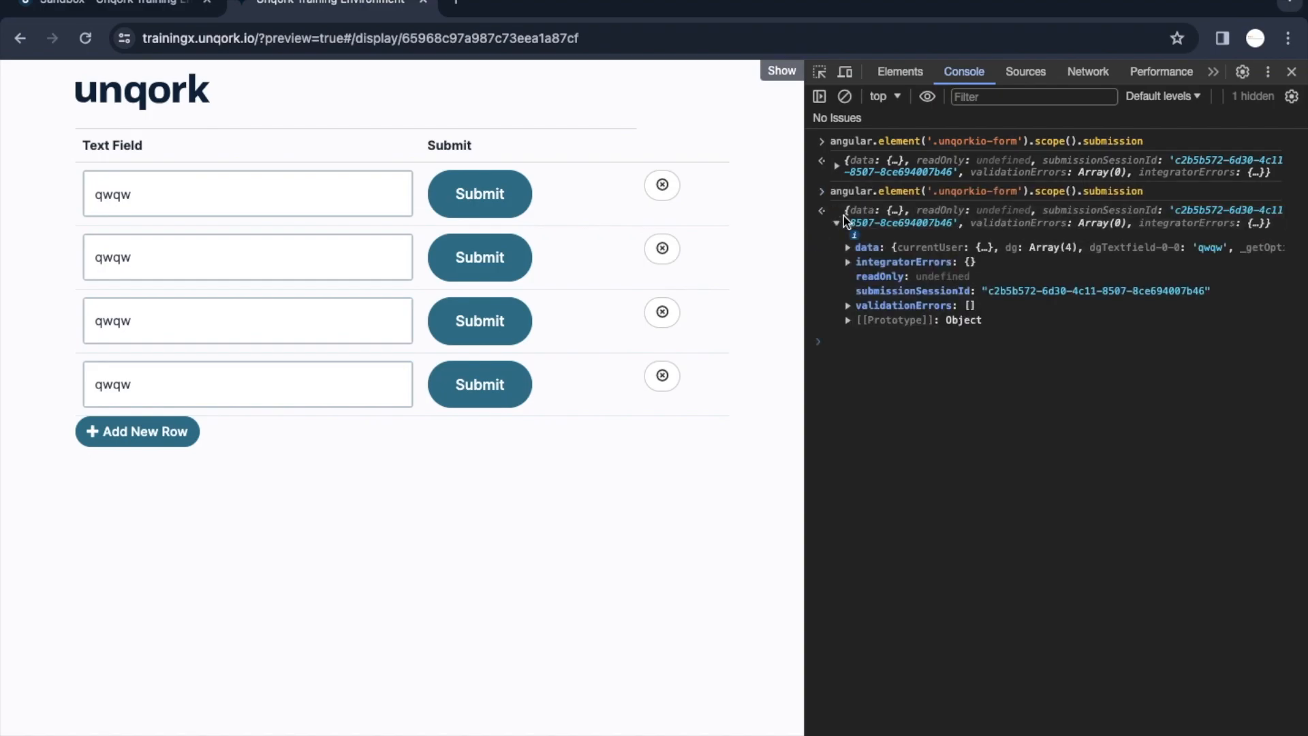
click(846, 254)
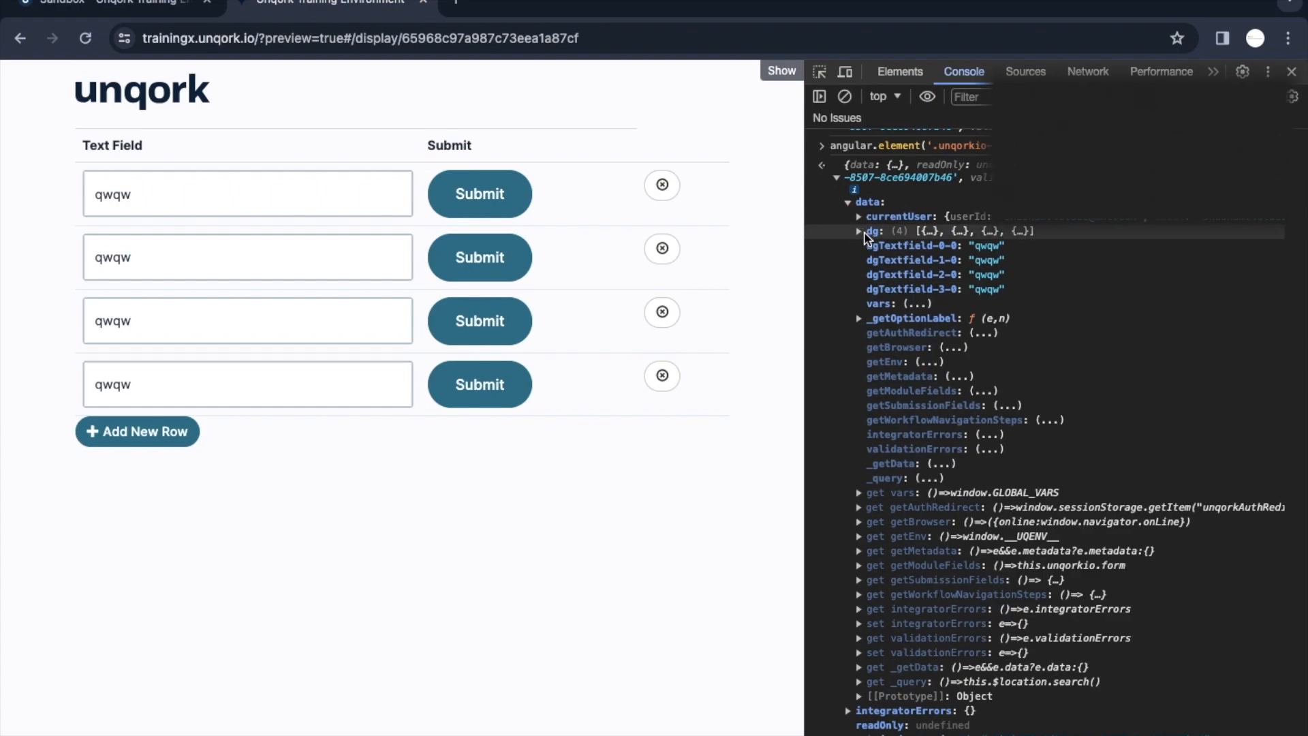
double_click(879, 233)
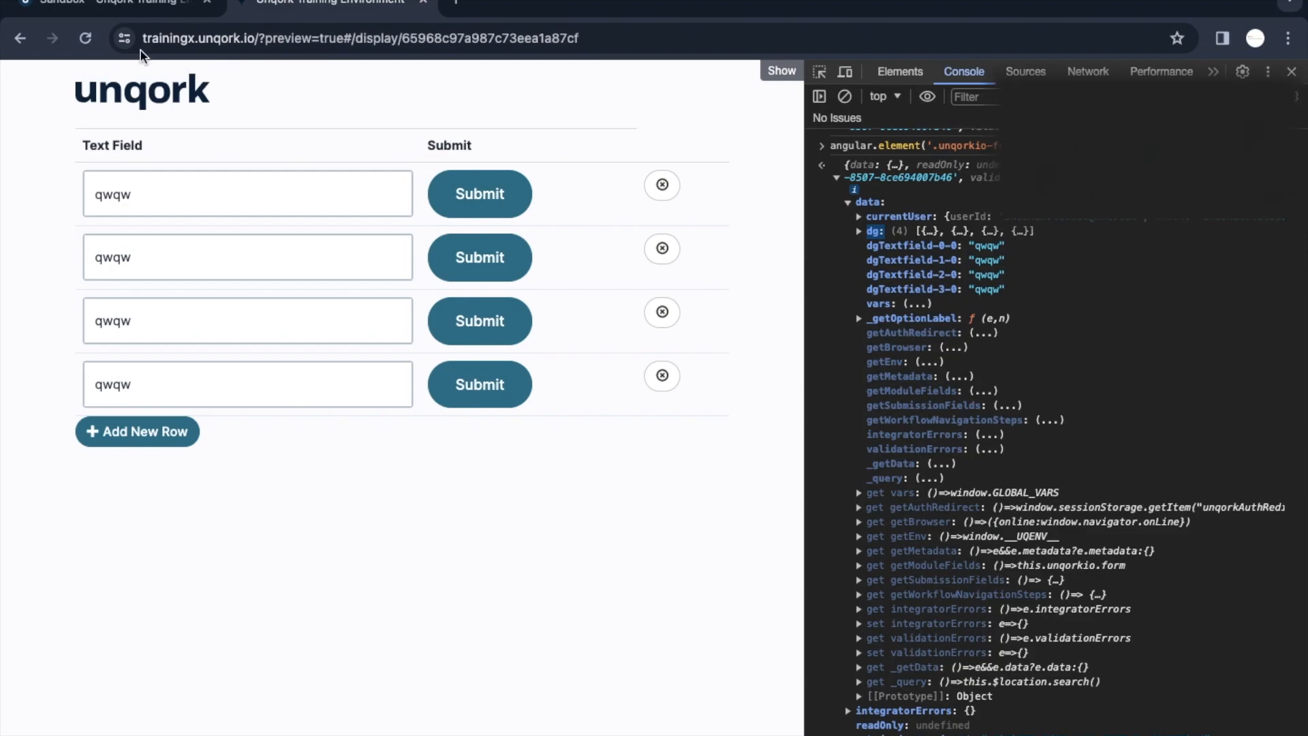
Check the data grid's Property Name in its settings in the module editor, and return to the preview.
click(114, 5)
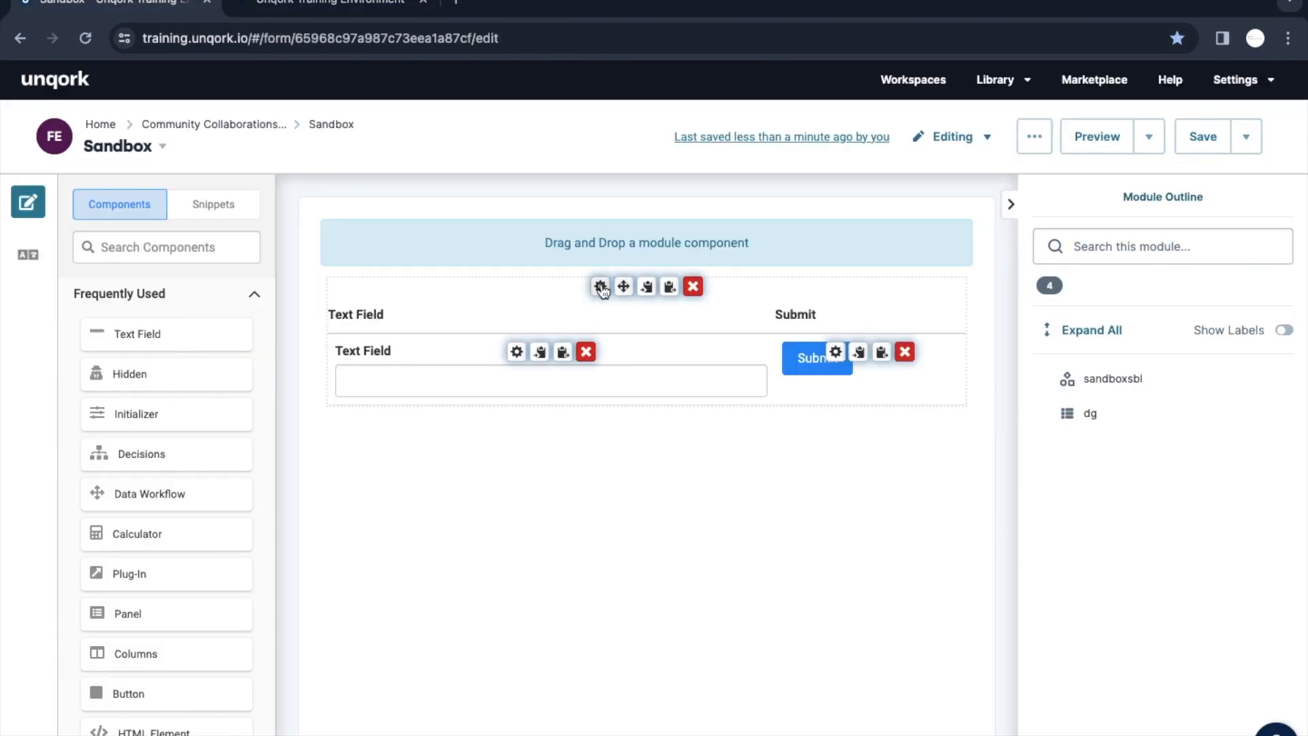
click(599, 286)
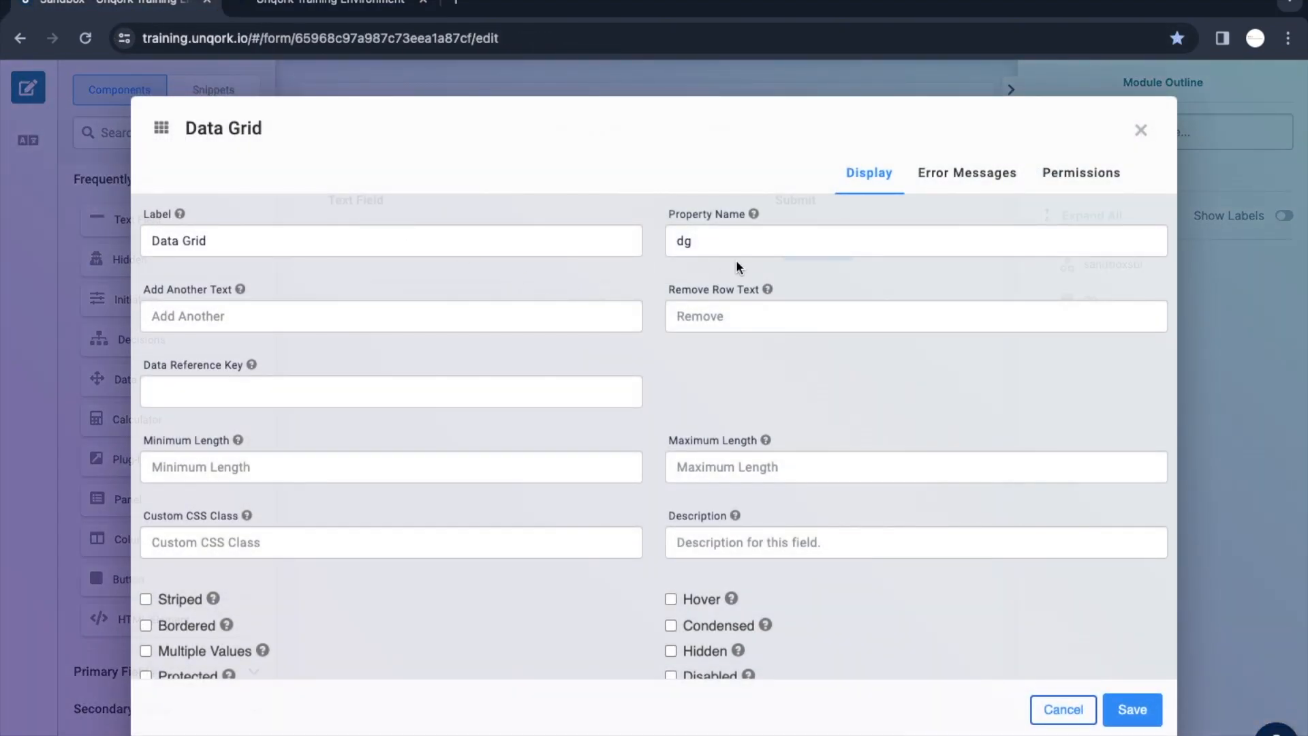
click(721, 246)
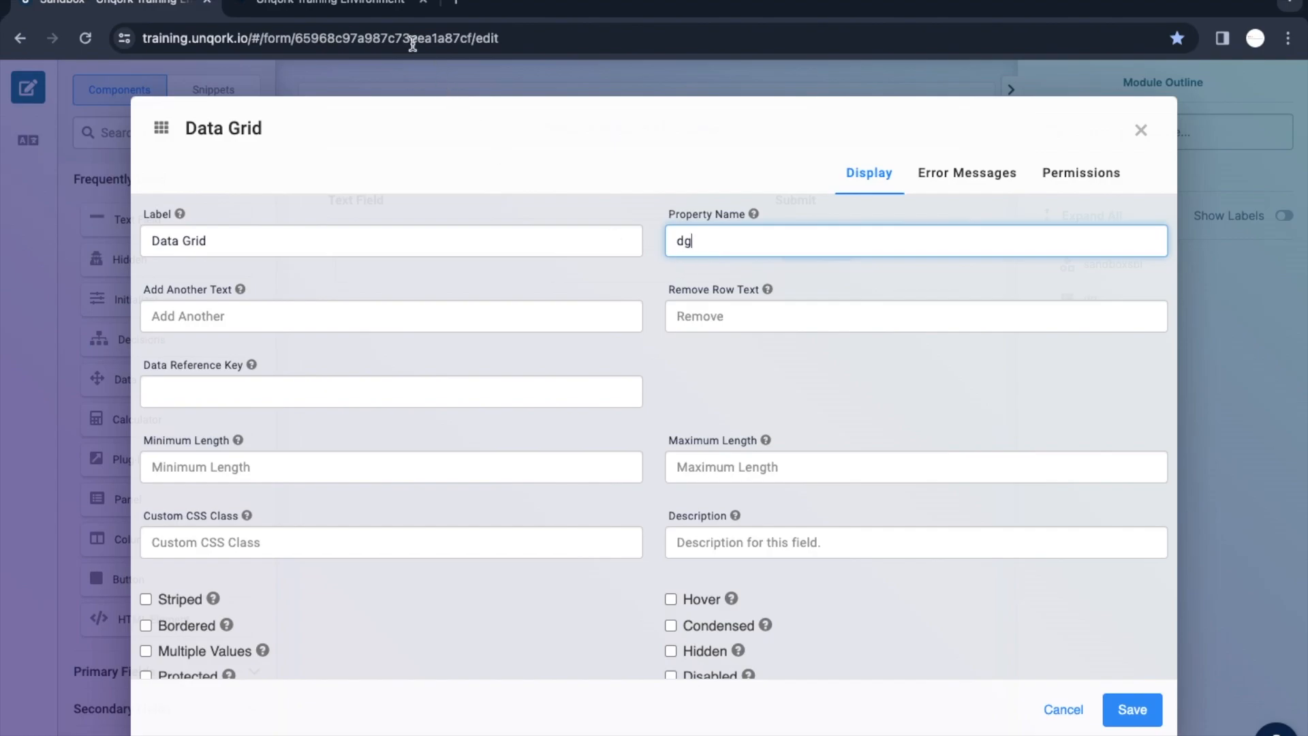
click(379, 10)
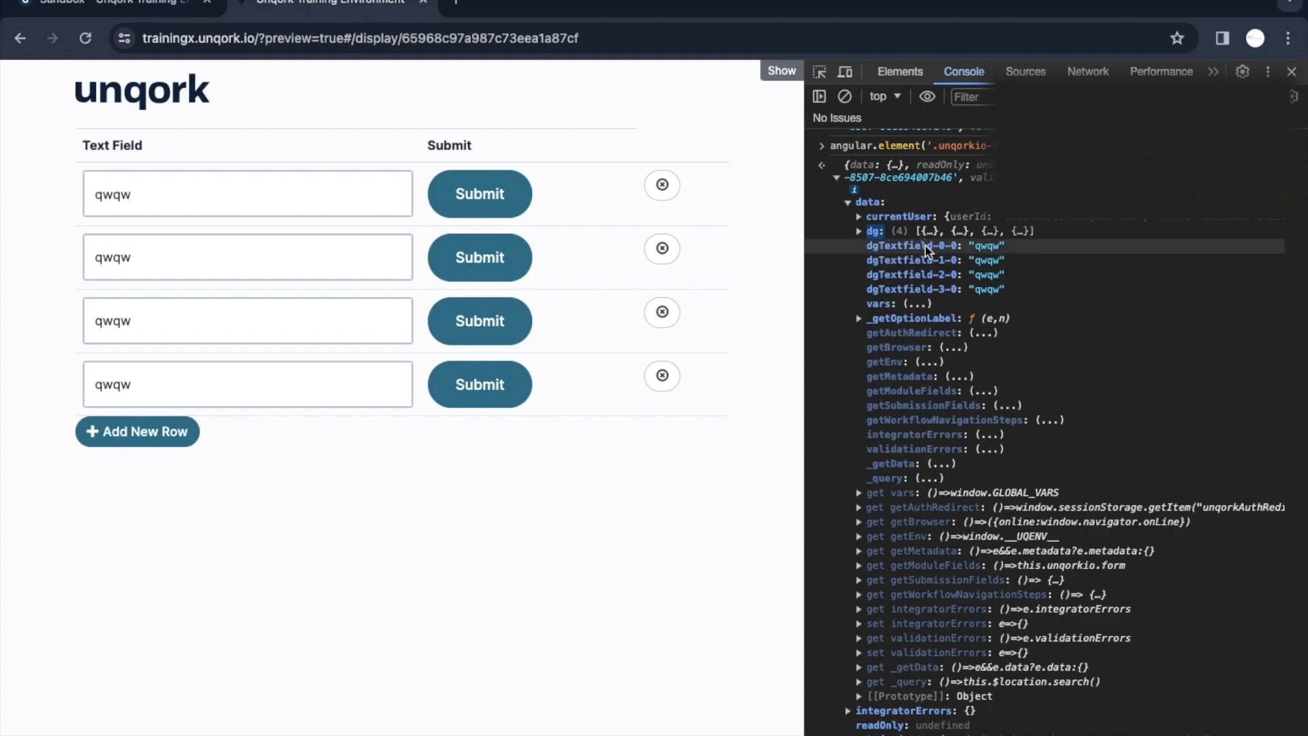
Expand the dg array in the submission data to examine its row entries.
click(875, 232)
click(880, 234)
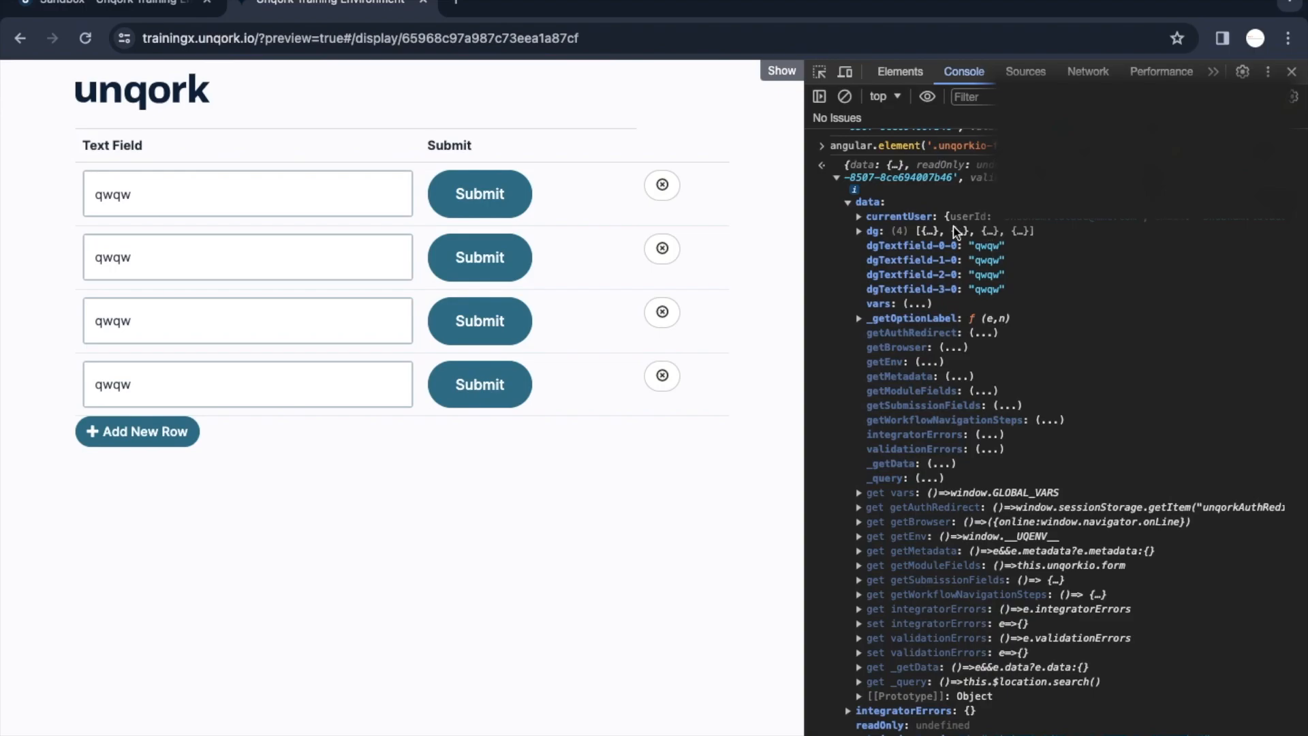
click(860, 232)
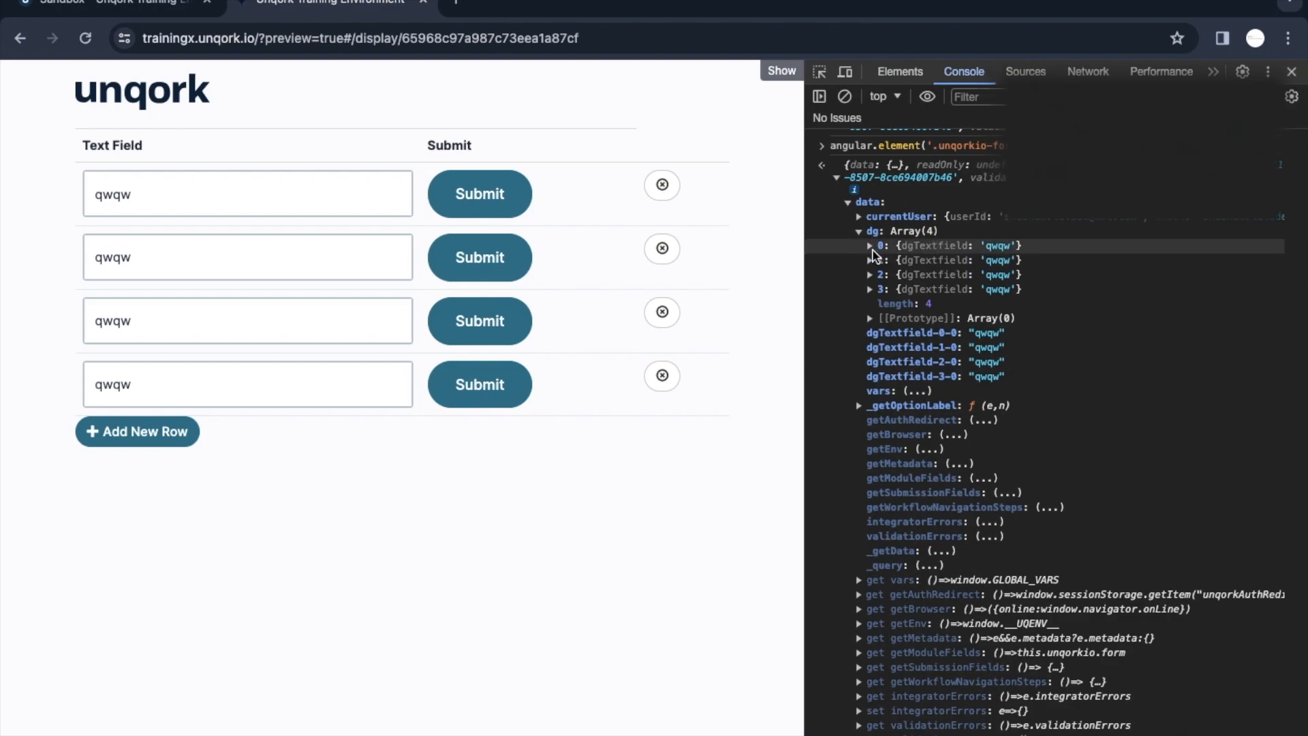
Expand entries 0, 1 and 3 of the dg array and compare them with the text field rows in the preview.
click(871, 246)
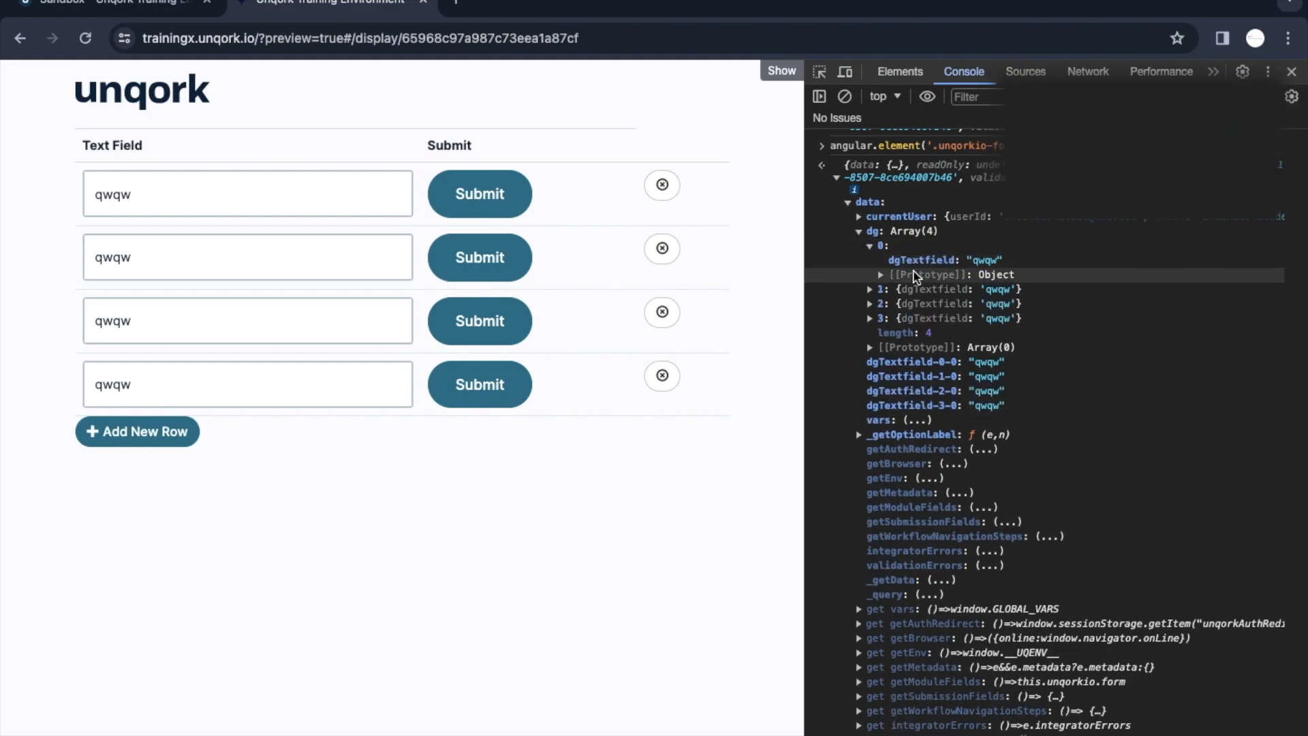
click(875, 292)
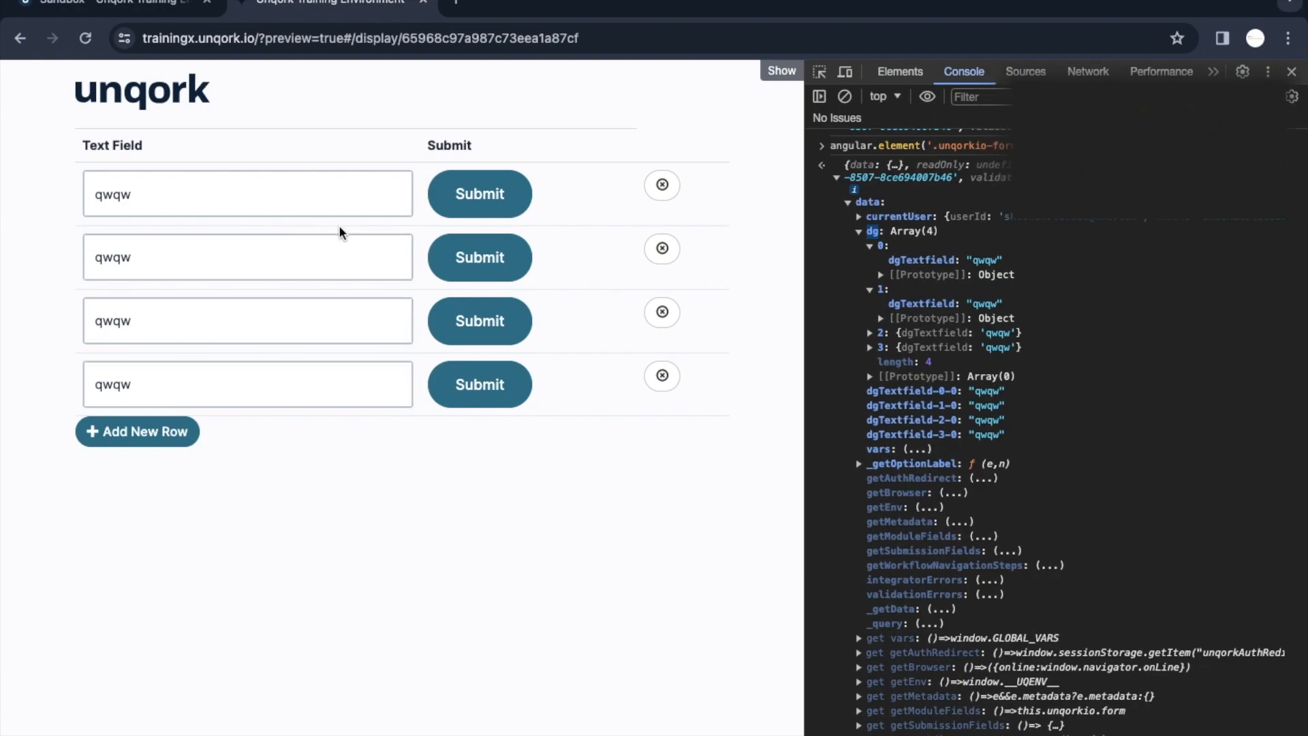
click(443, 192)
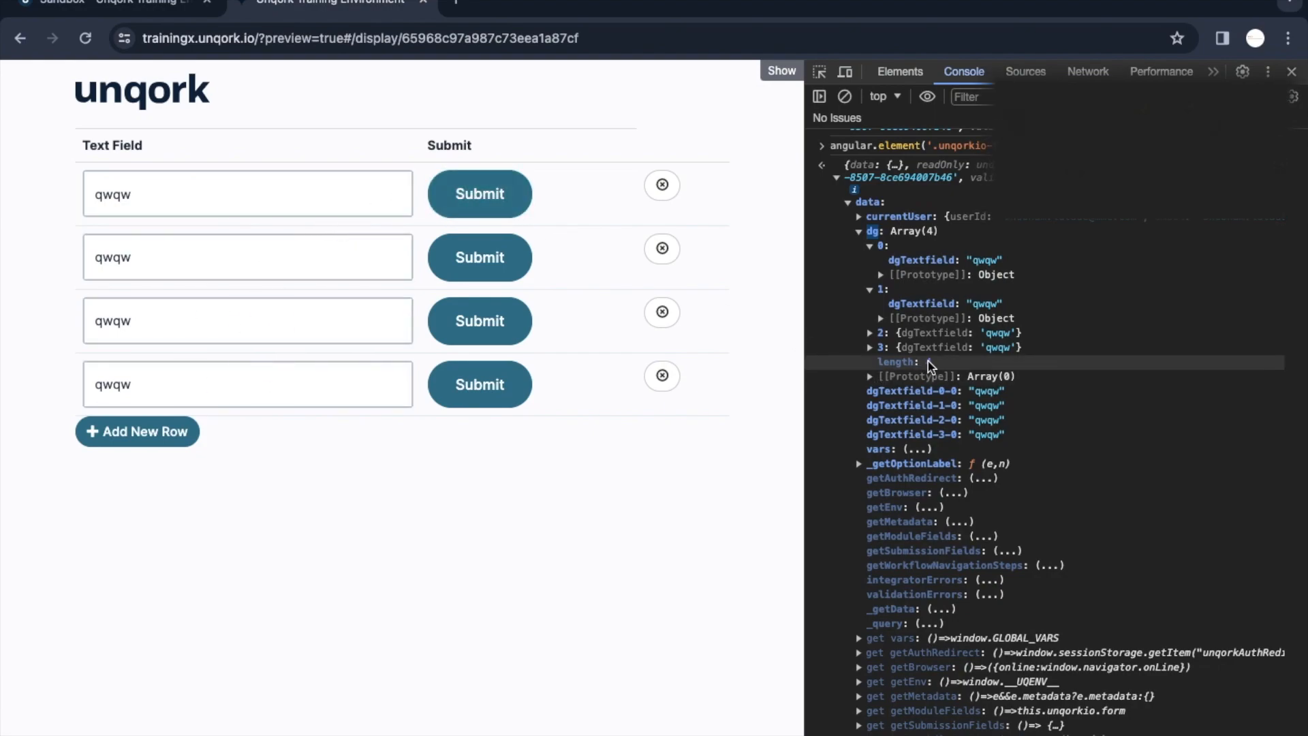
click(906, 348)
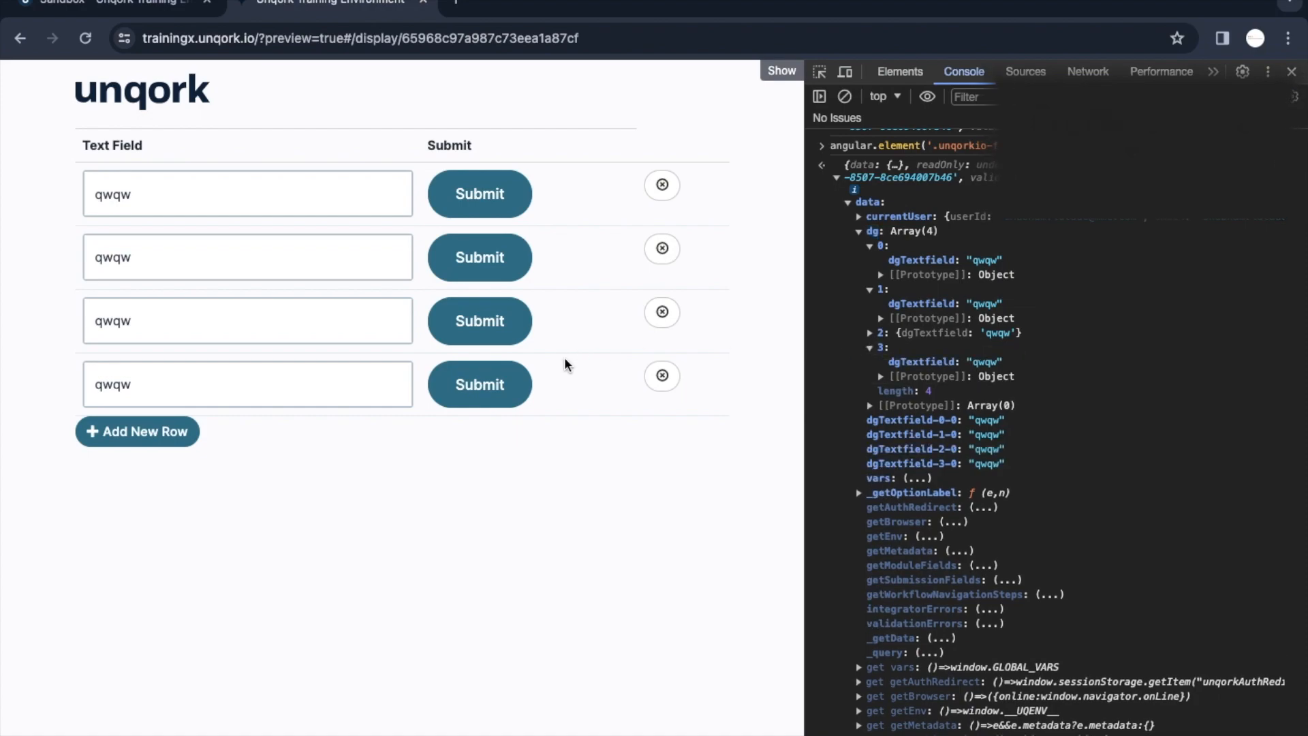
click(220, 200)
click(468, 193)
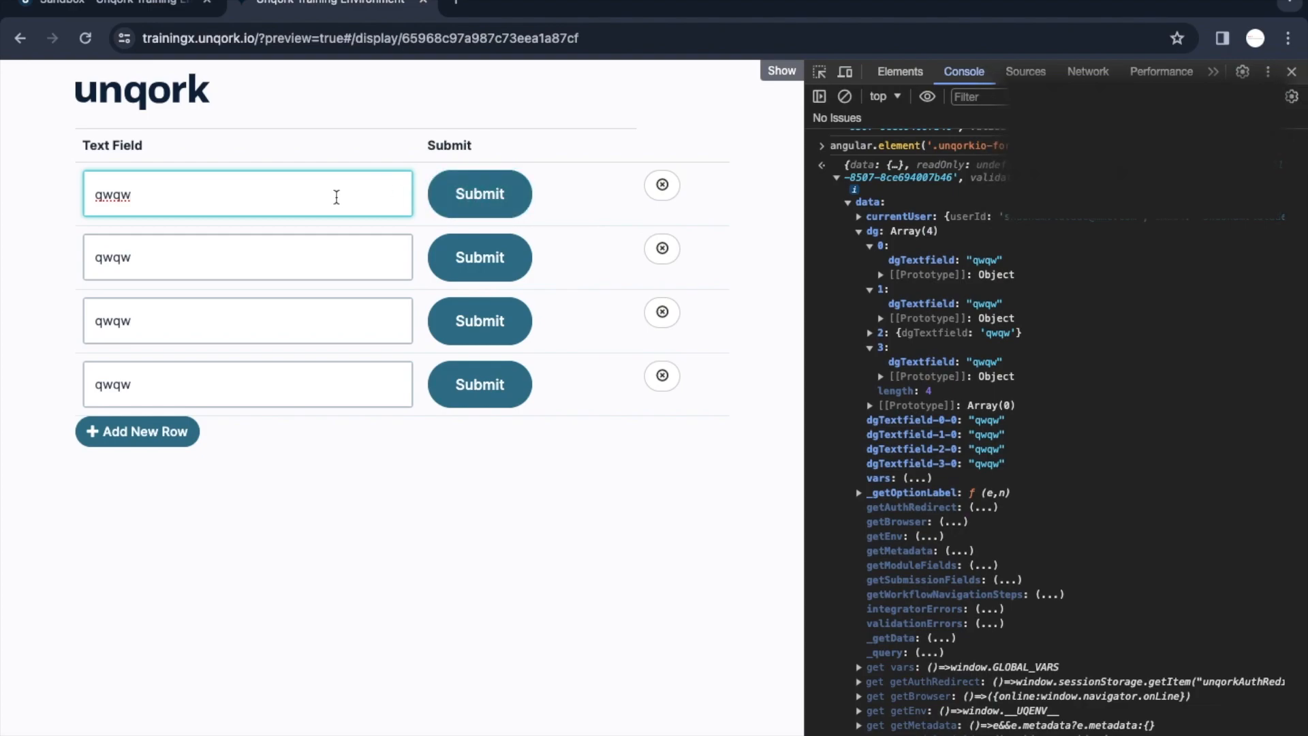
key(super+a)
click(462, 210)
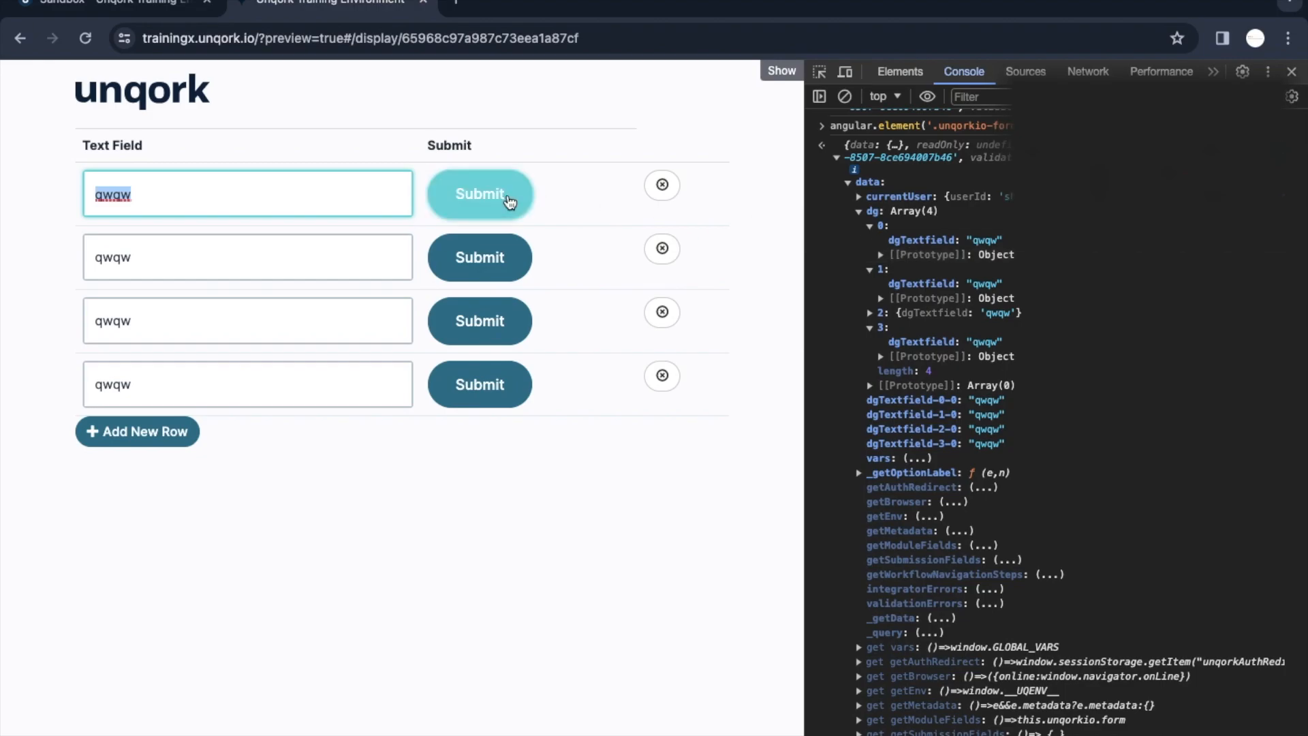
Return to the module editor and delete the Submit button from the data grid.
click(141, 6)
click(1140, 126)
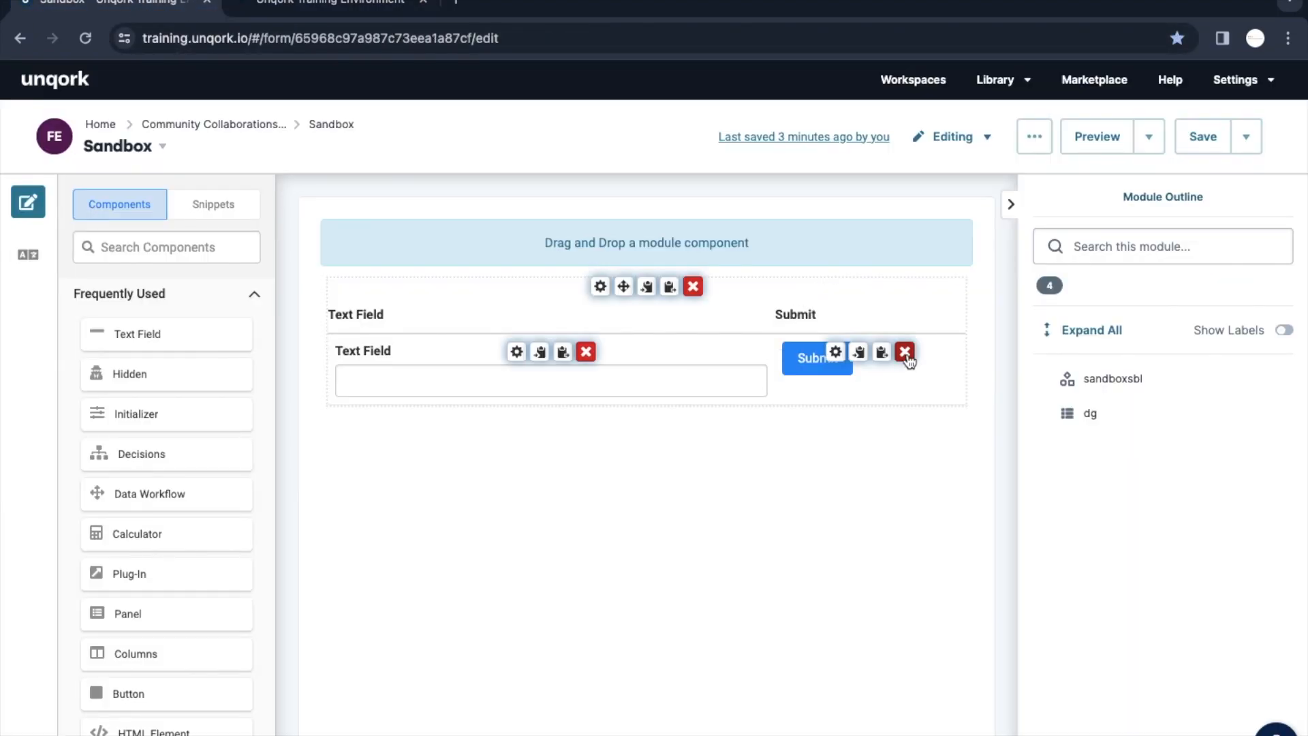
click(905, 352)
Add a Radio Buttons component beside the text field in the data grid, with the Property ID dgRadioField.
click(171, 244)
text(r)
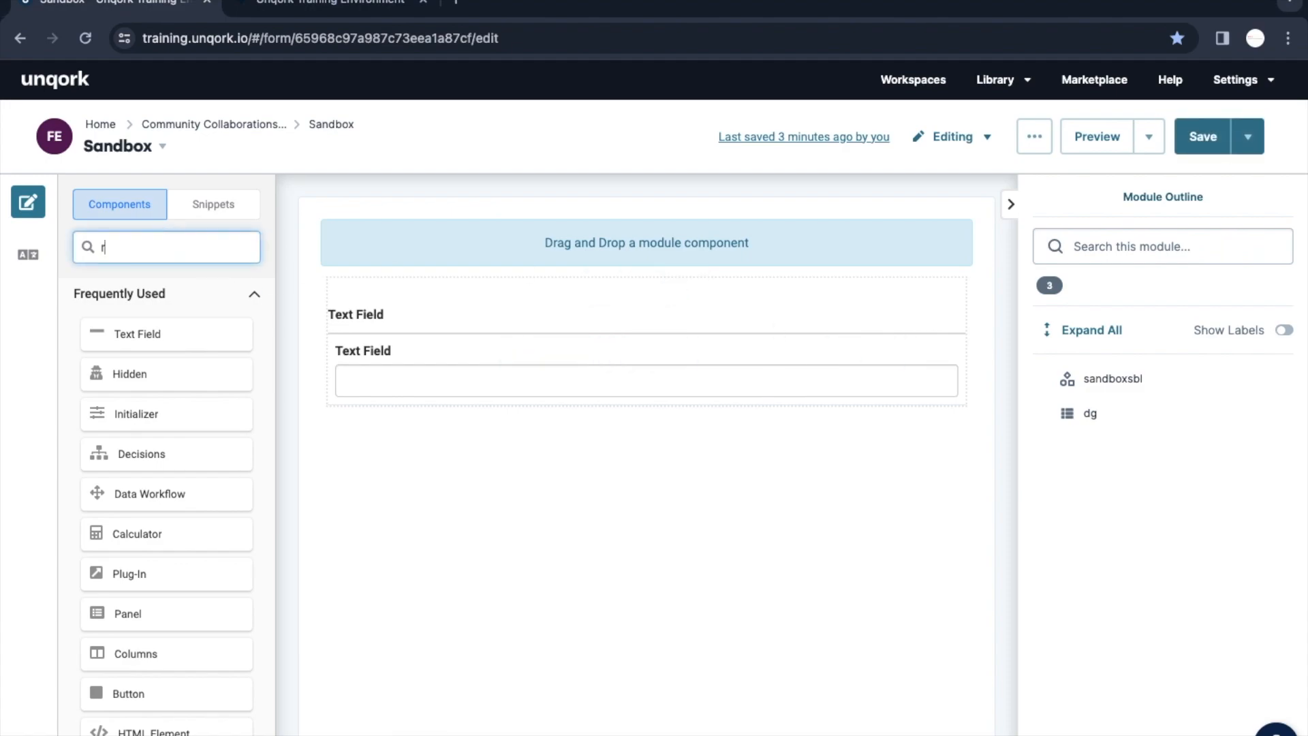
text(ad)
drag(170, 339, 701, 381)
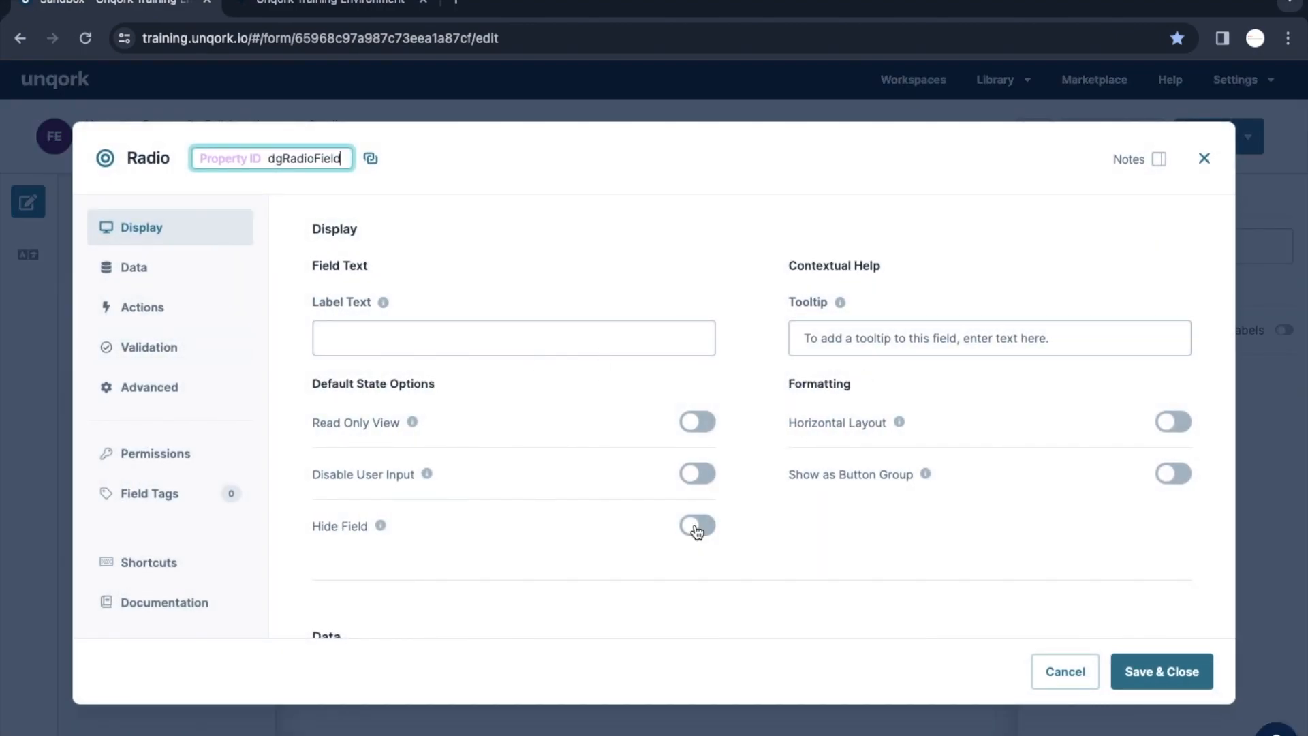
Add the options "value one" and "value two" to the radio component and save its settings.
scroll(693, 523, down, 5)
click(513, 450)
text(value one)
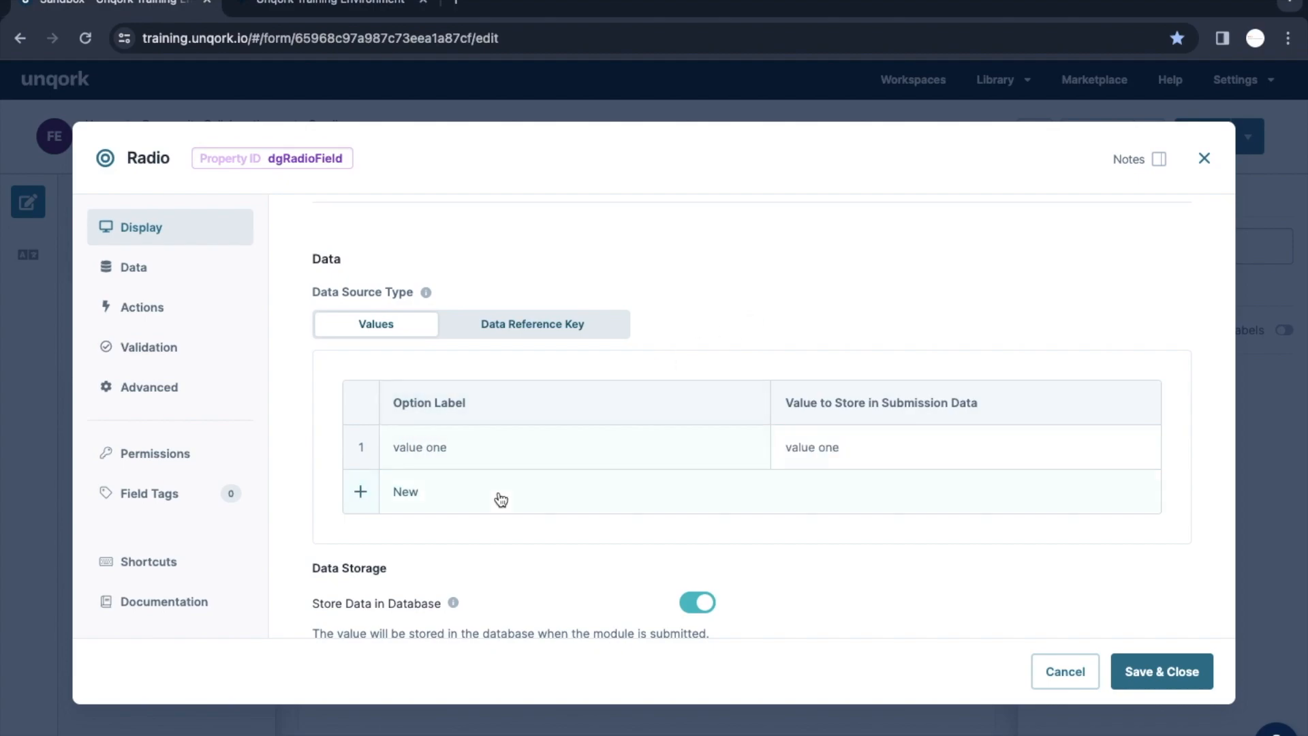
click(496, 493)
text(value two)
click(1126, 669)
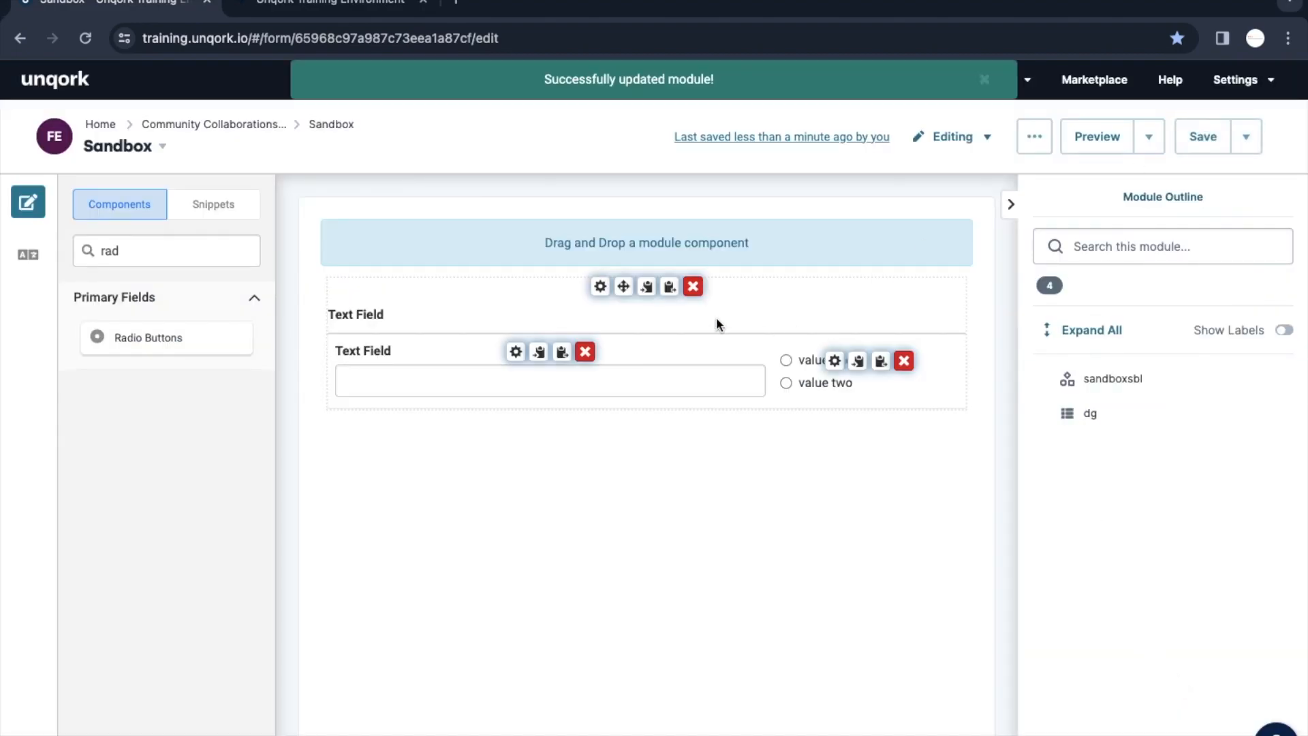
Set the radio component's label text to "Radio button" and save the module.
click(835, 361)
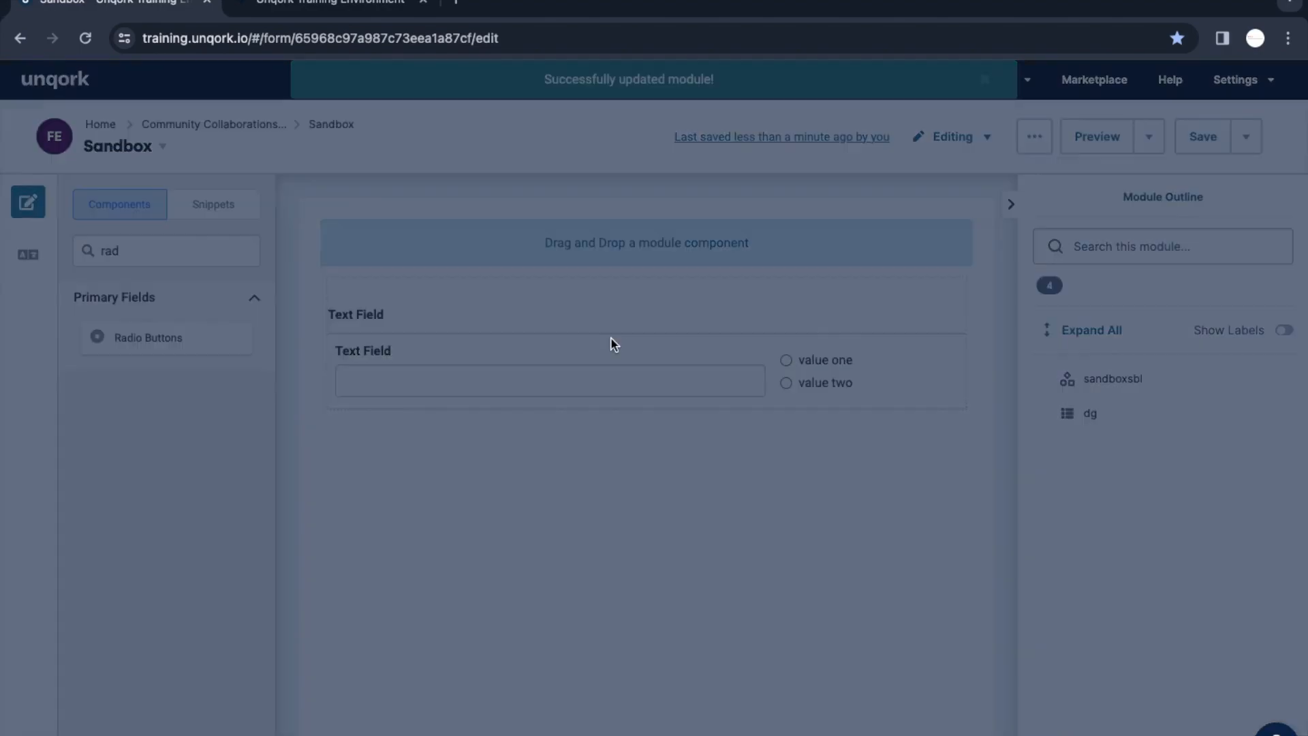
click(373, 336)
text(Radio button)
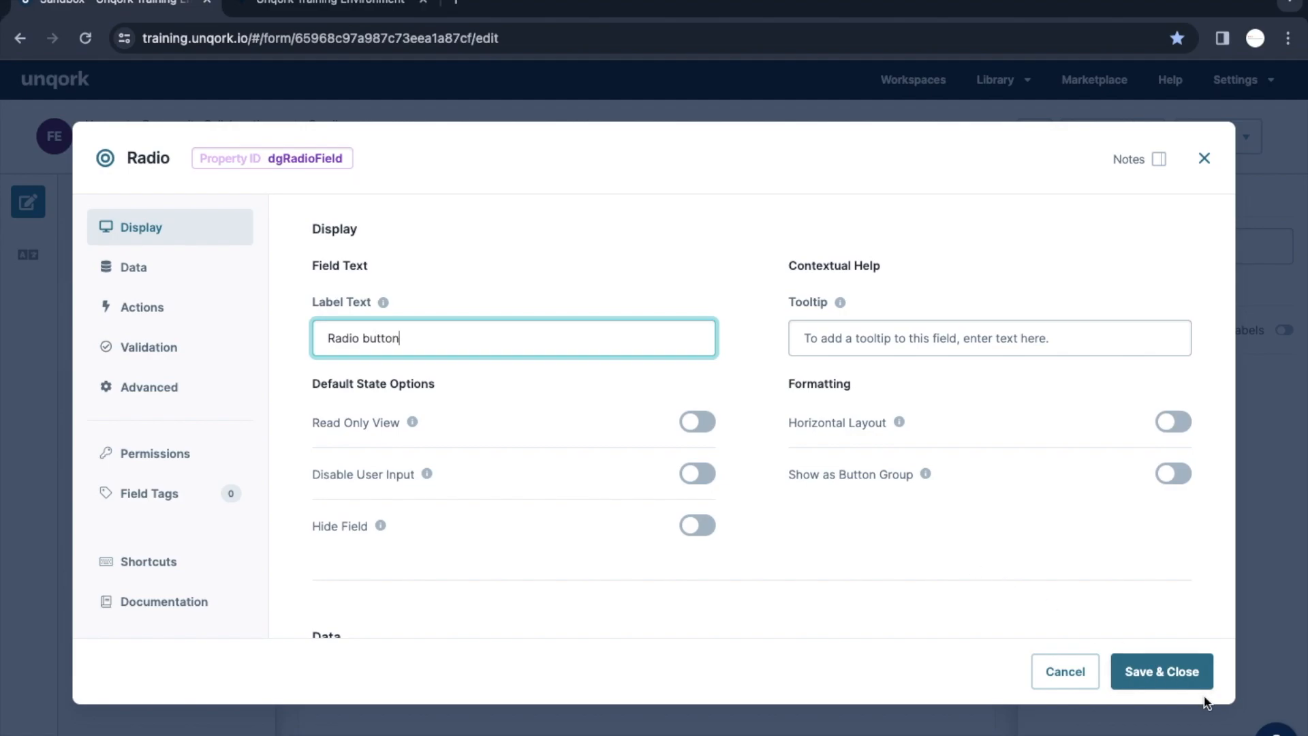
click(1160, 672)
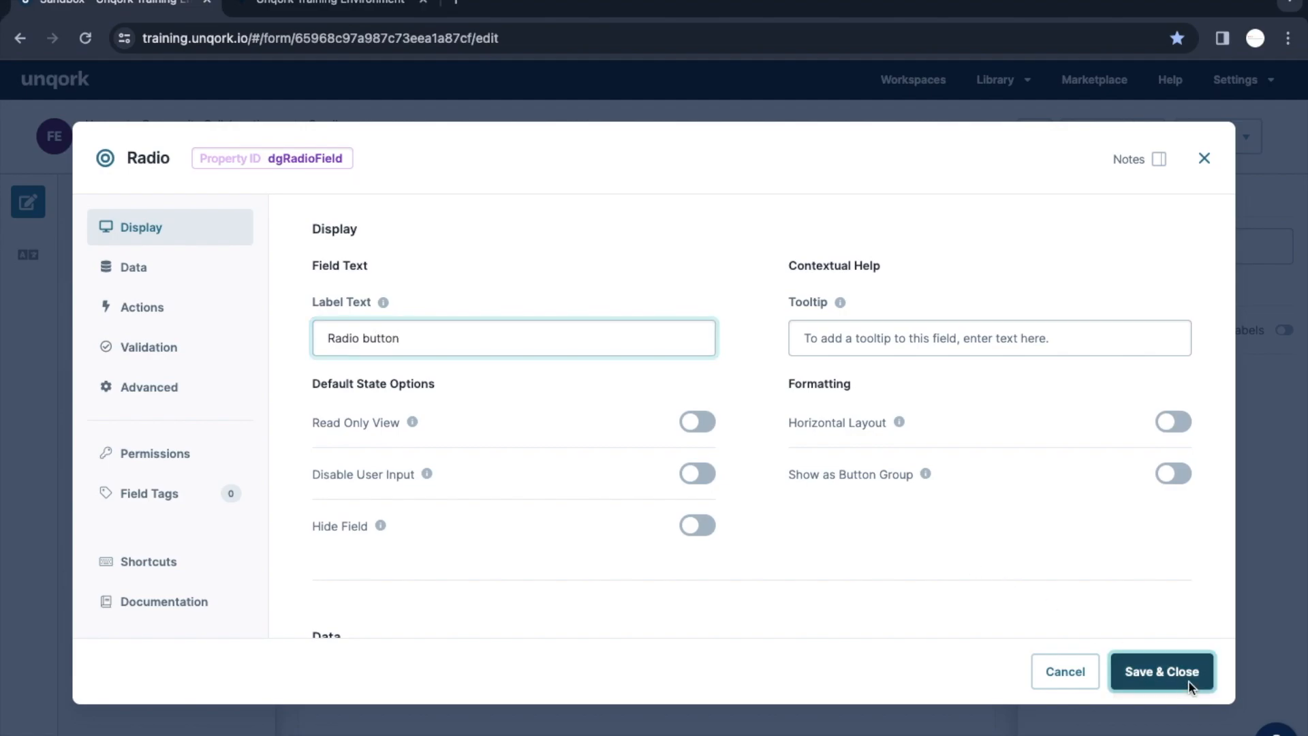
click(1205, 150)
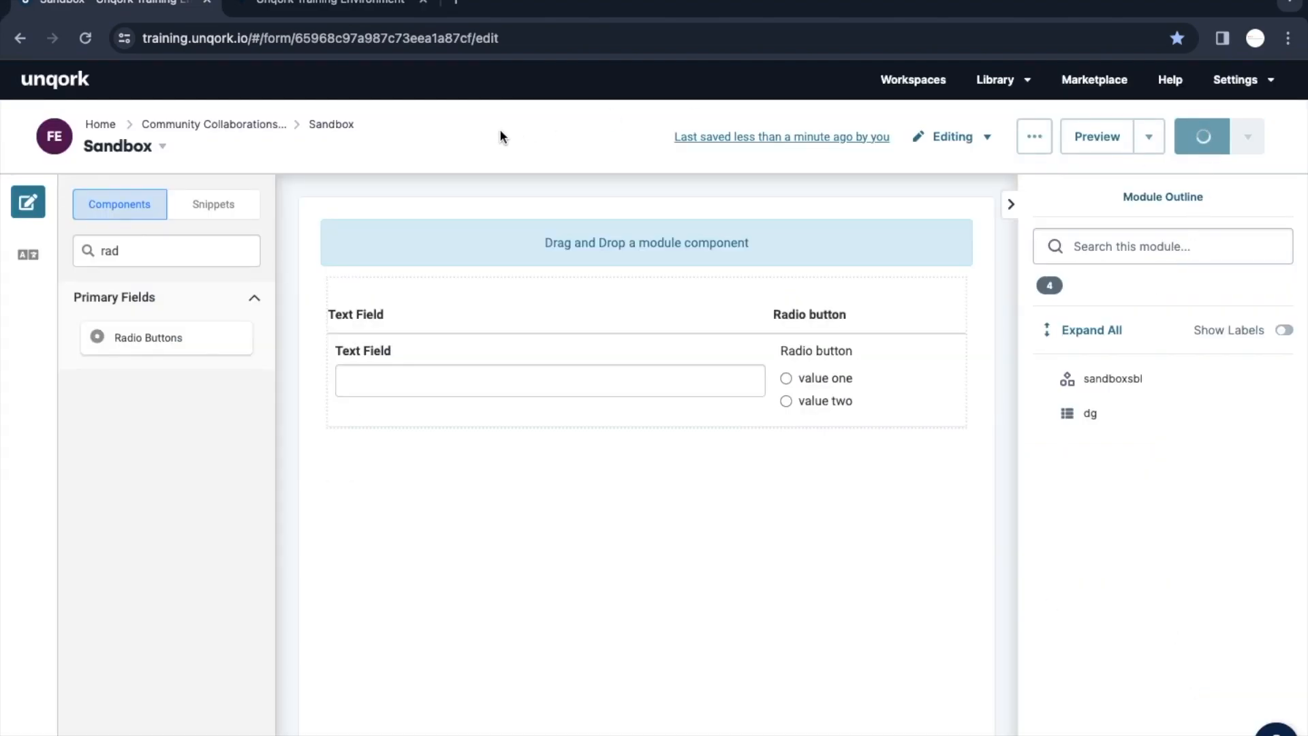
Reload the module preview and fill two grid rows: "sdsd" with value one, and "sds" with value two.
click(283, 12)
click(85, 38)
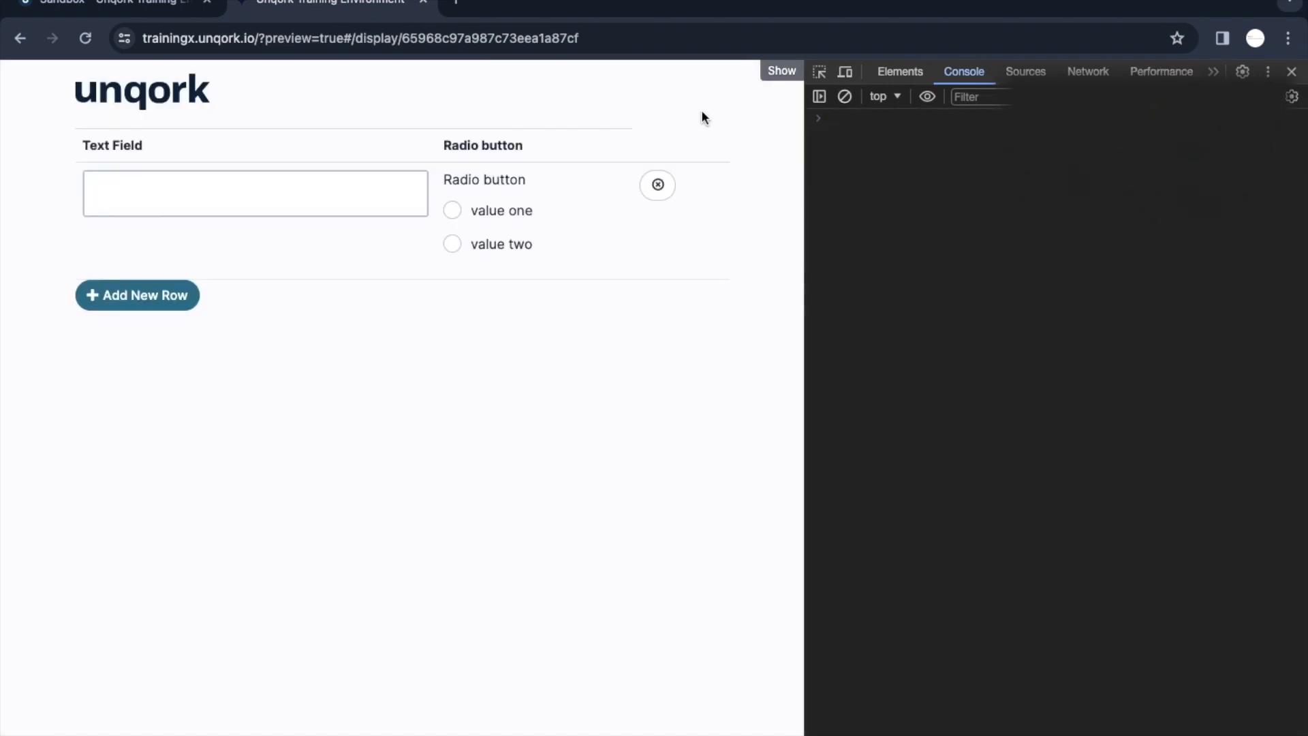
click(189, 205)
text(sdsd)
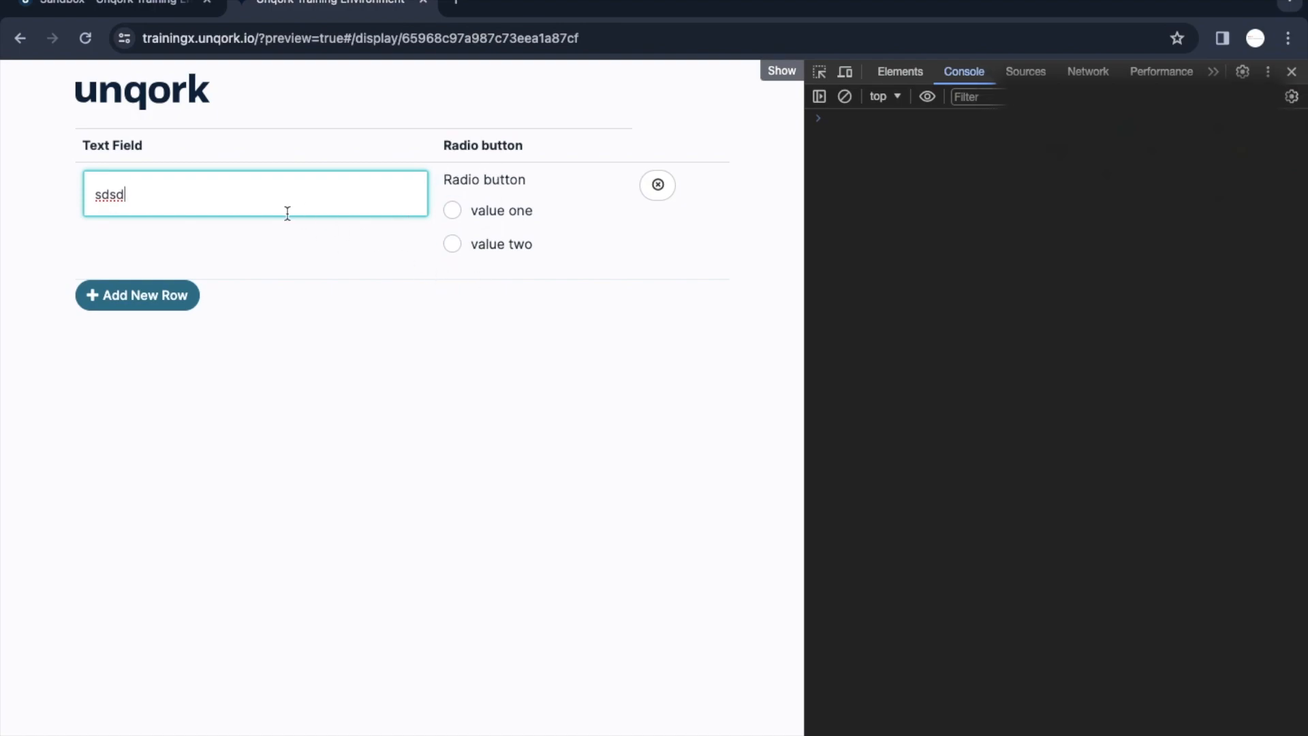
click(474, 220)
click(176, 297)
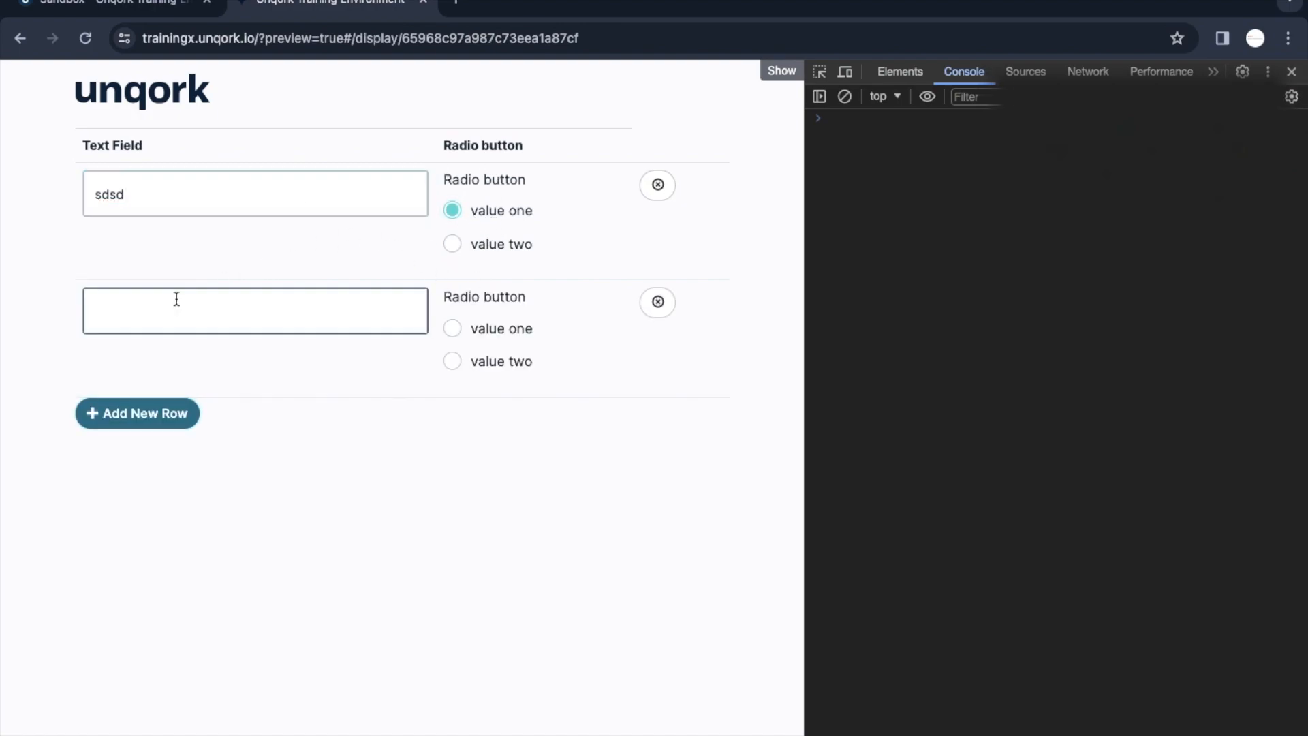
click(194, 301)
text(sds)
click(453, 361)
Run the angular.element submission command again in the console and expand the returned object and its data.
click(888, 182)
key(ctrl+v)
key(Return)
click(848, 154)
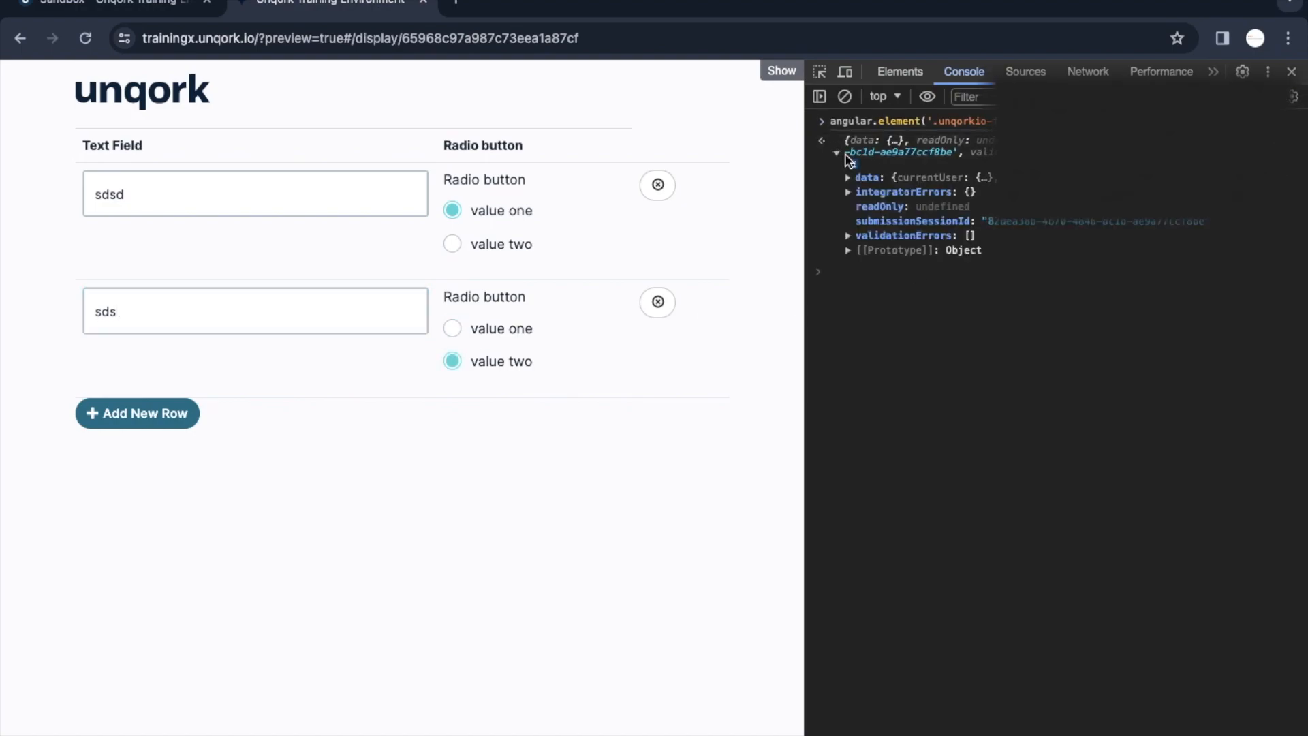
click(850, 177)
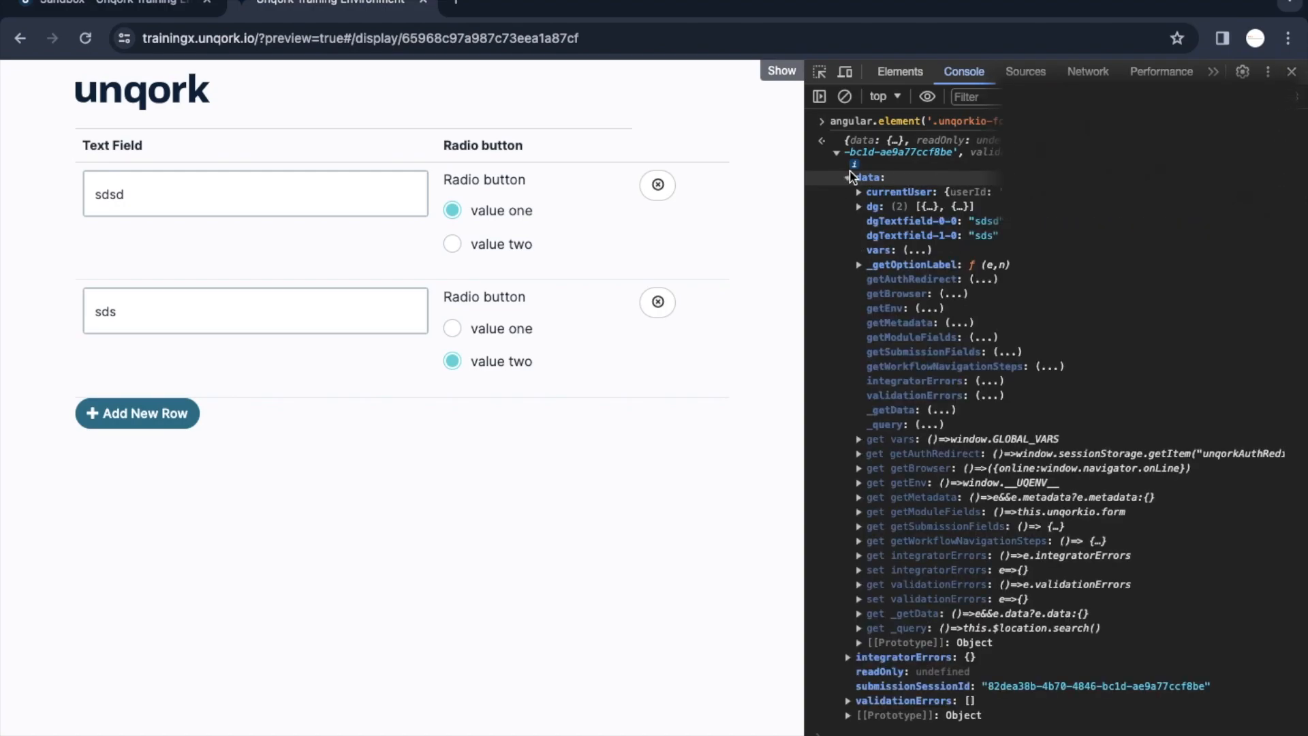
Expand the dg array and both row entries to compare them with the grid's values, and collapse the array.
click(874, 208)
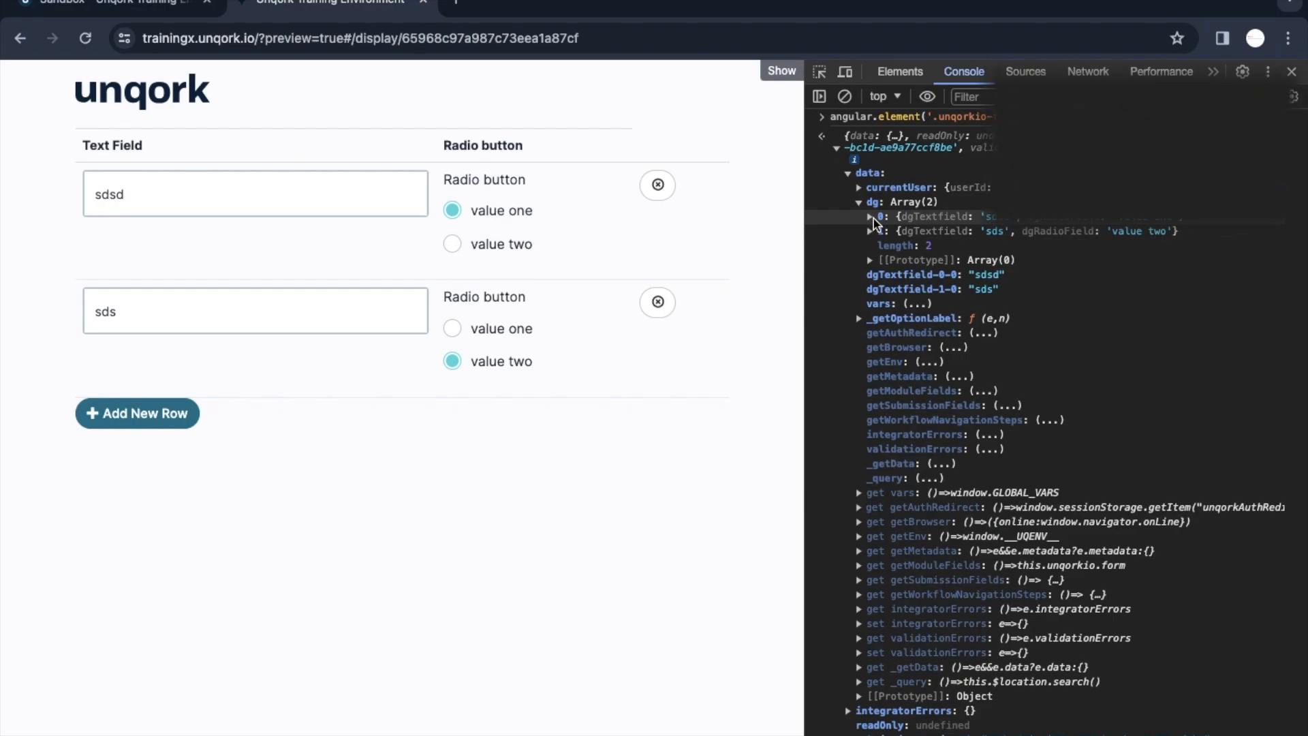
click(872, 218)
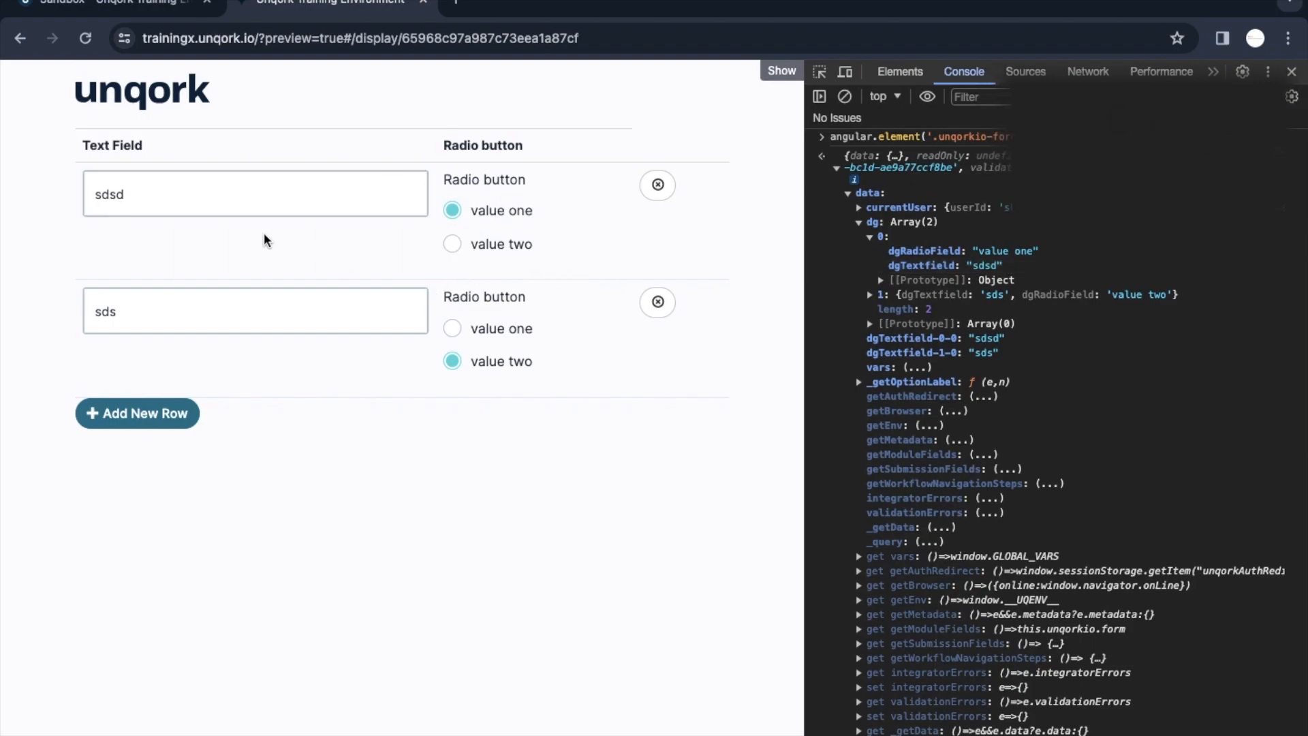
double_click(176, 205)
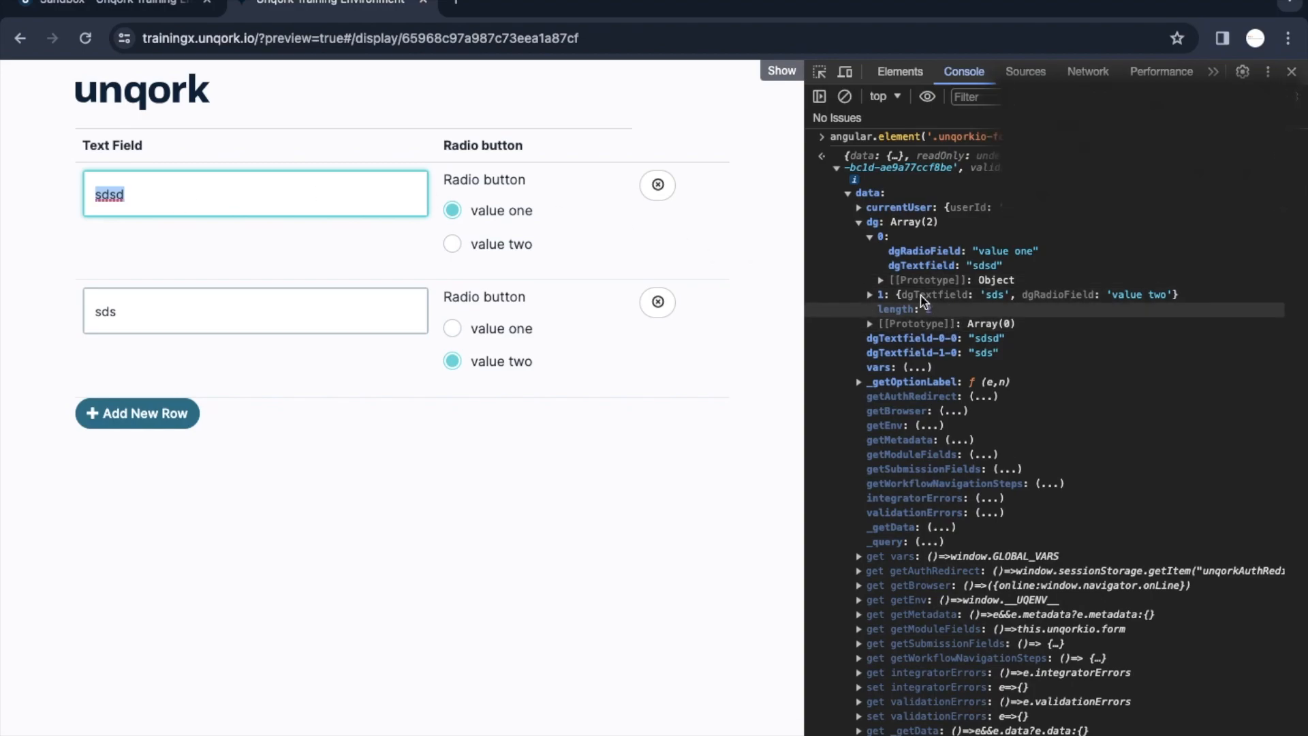
click(871, 296)
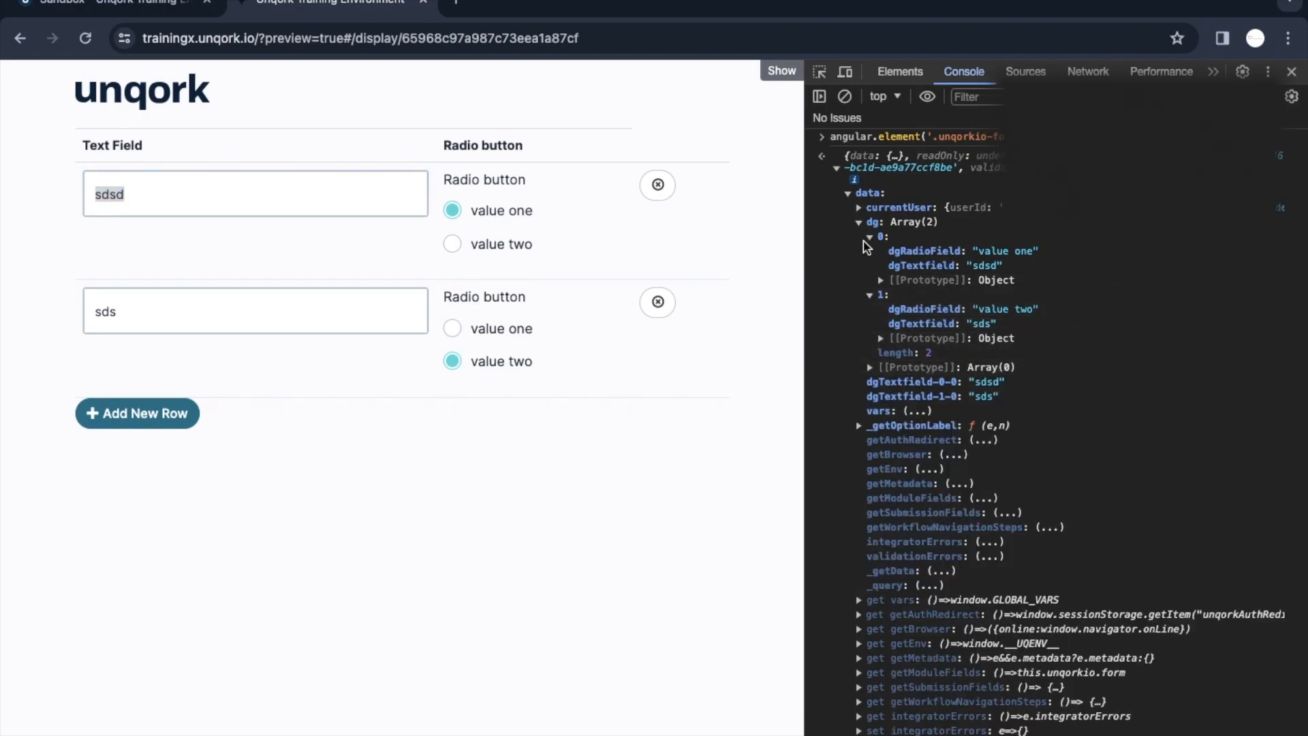
click(861, 224)
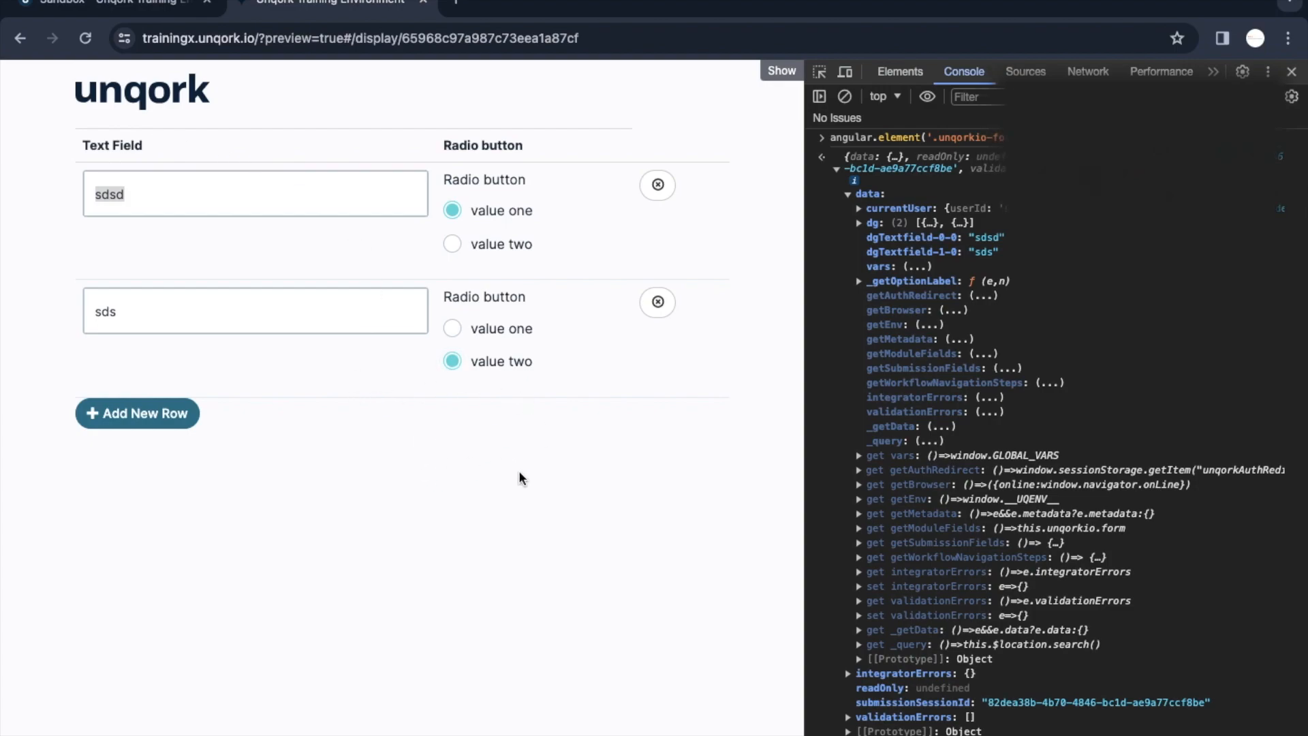
In the data grid's settings in the module editor, set the Minimum Length to 2 and the Maximum Length to 5.
click(163, 8)
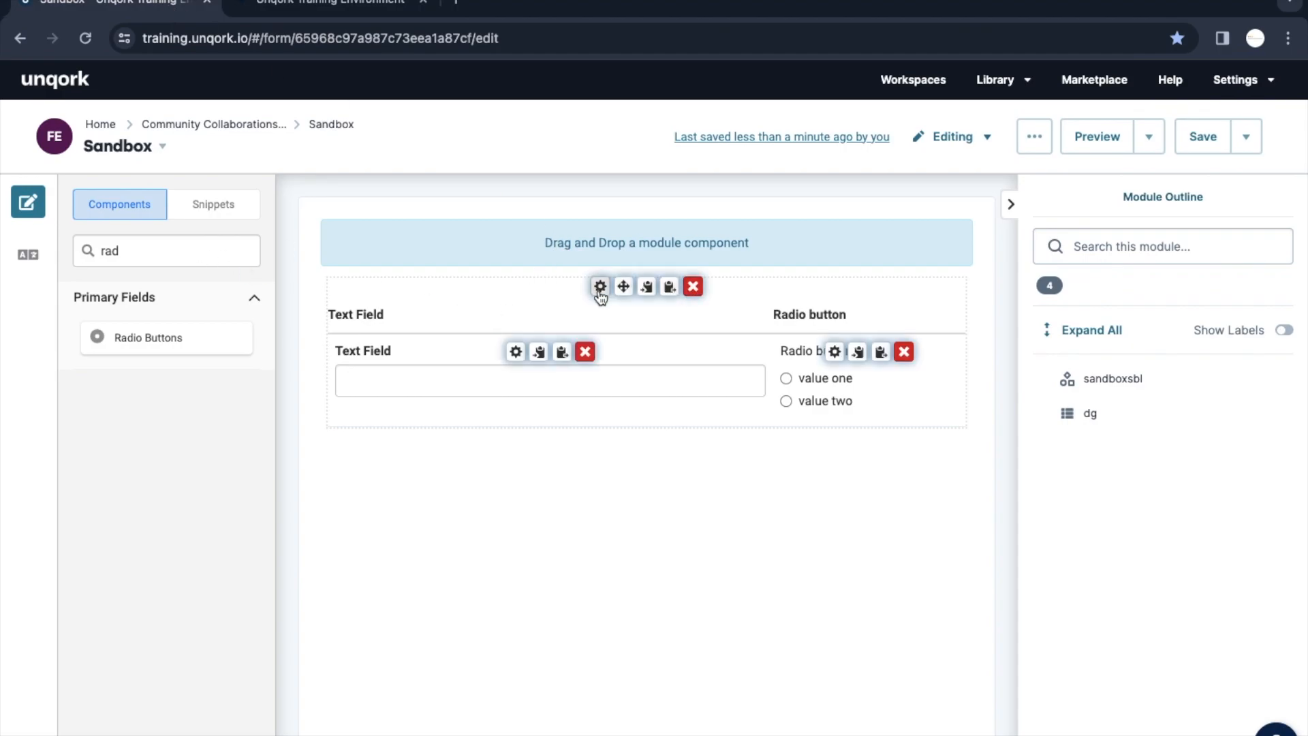
click(599, 287)
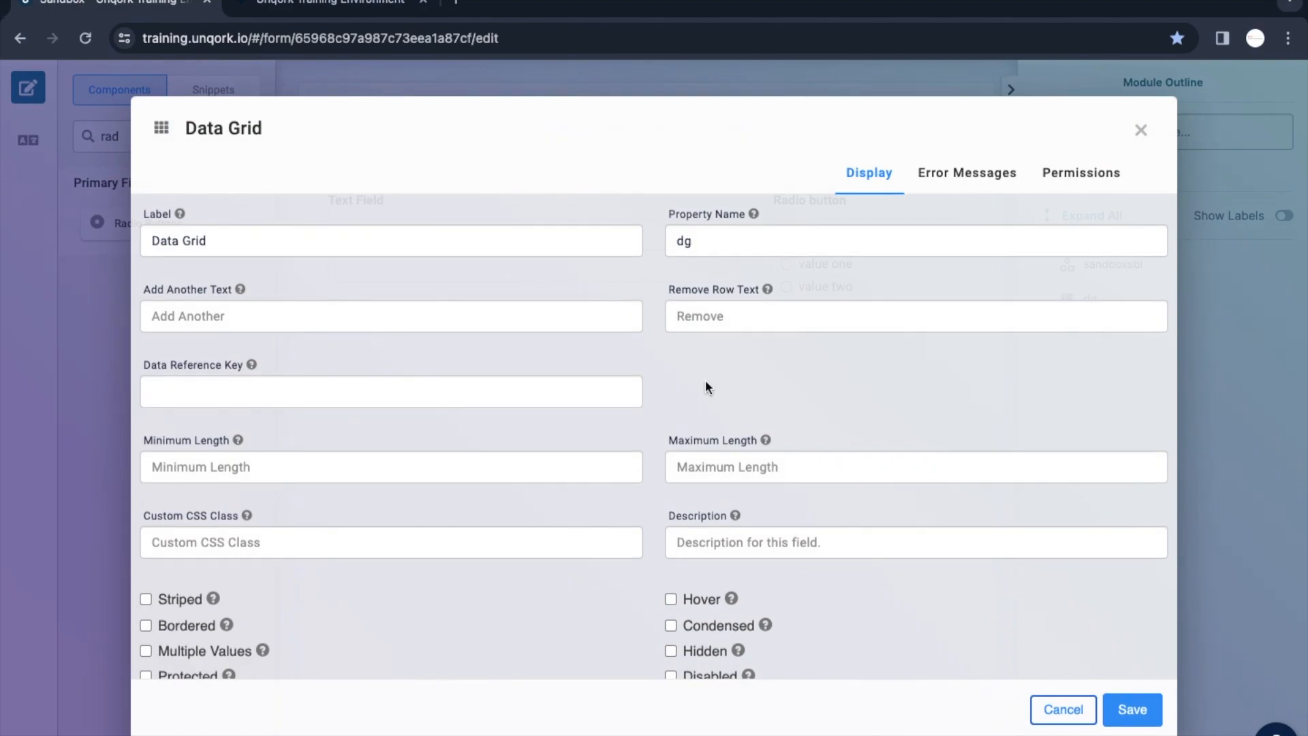
scroll(705, 387, down, 1)
click(579, 400)
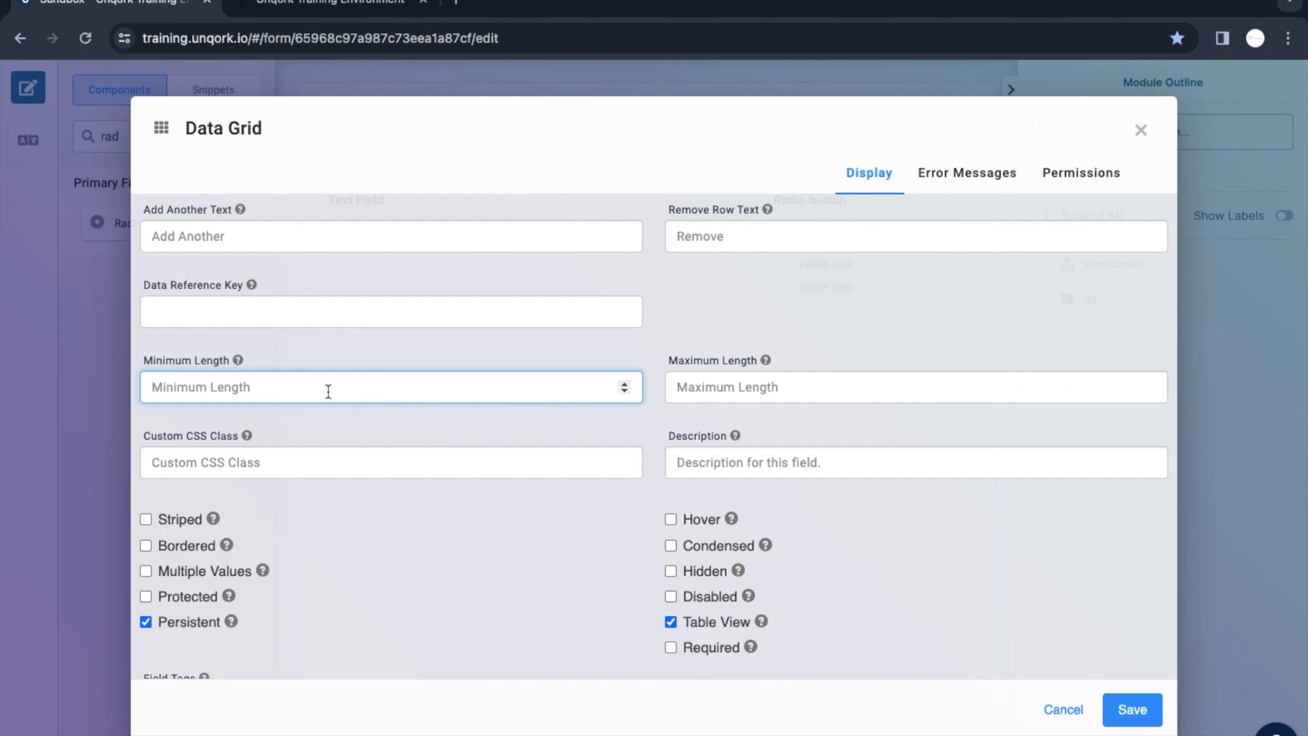
click(758, 382)
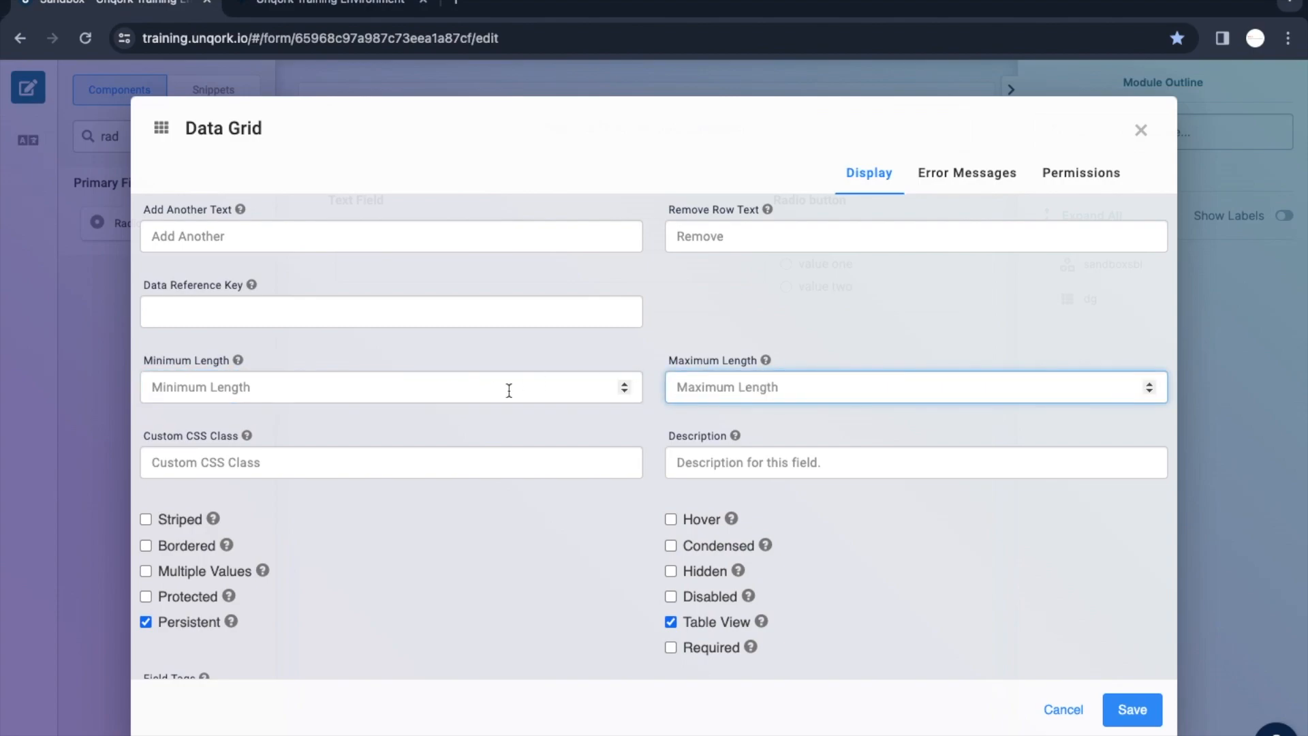
click(422, 394)
text(2)
click(775, 387)
text(5)
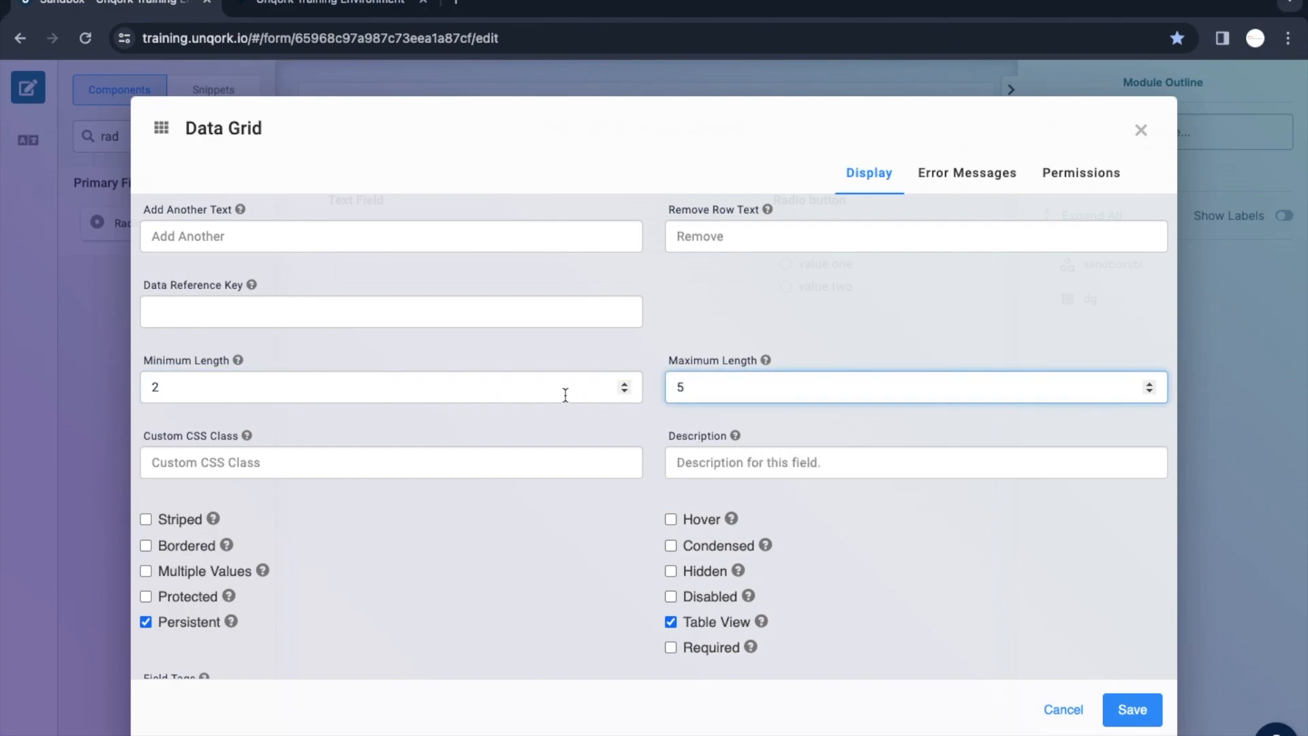
click(248, 399)
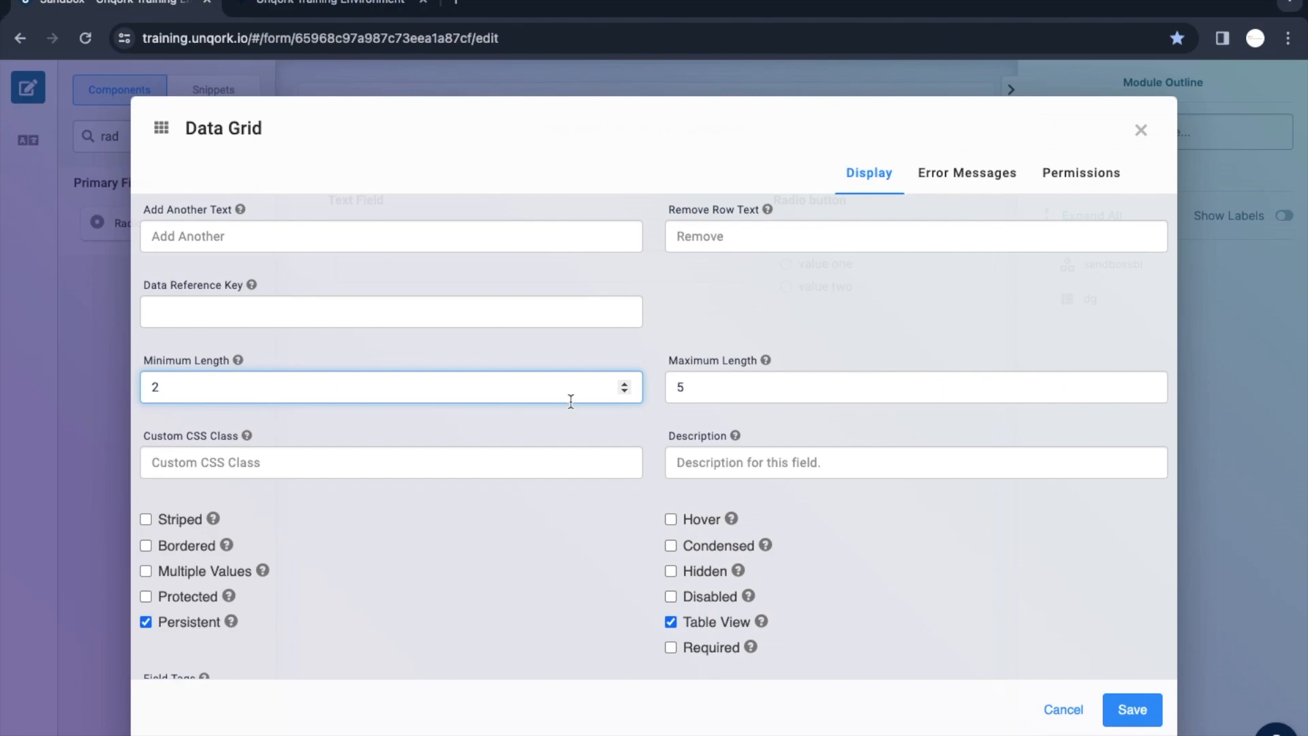
click(739, 390)
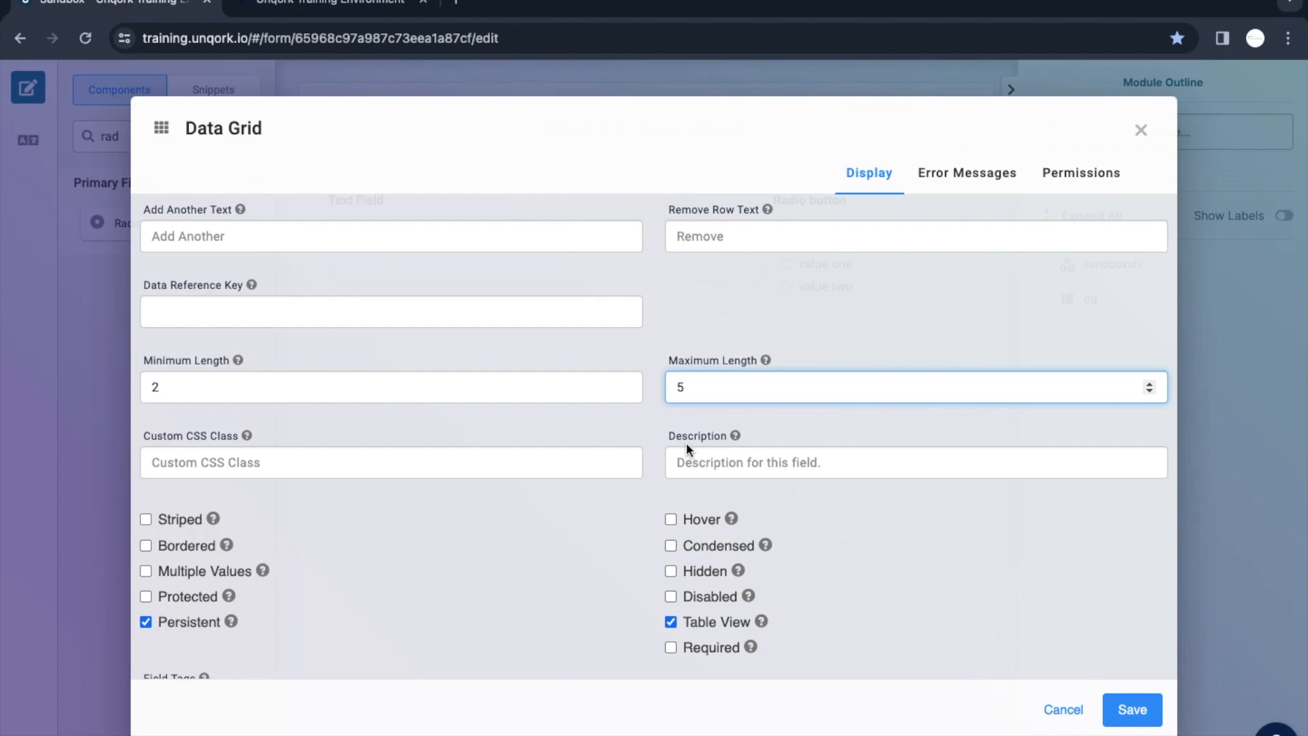
Set the data grid's Description to "Test description" and look over the remaining display options.
click(731, 461)
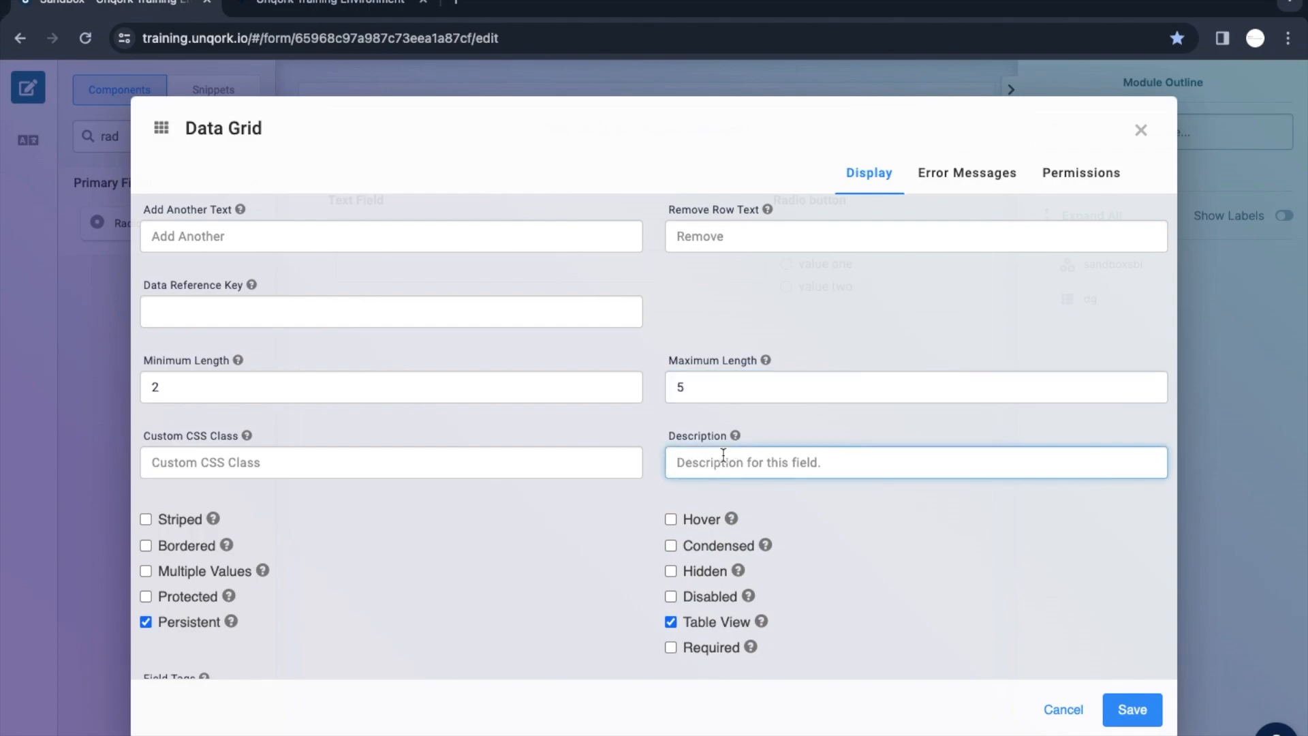
text(Test desc)
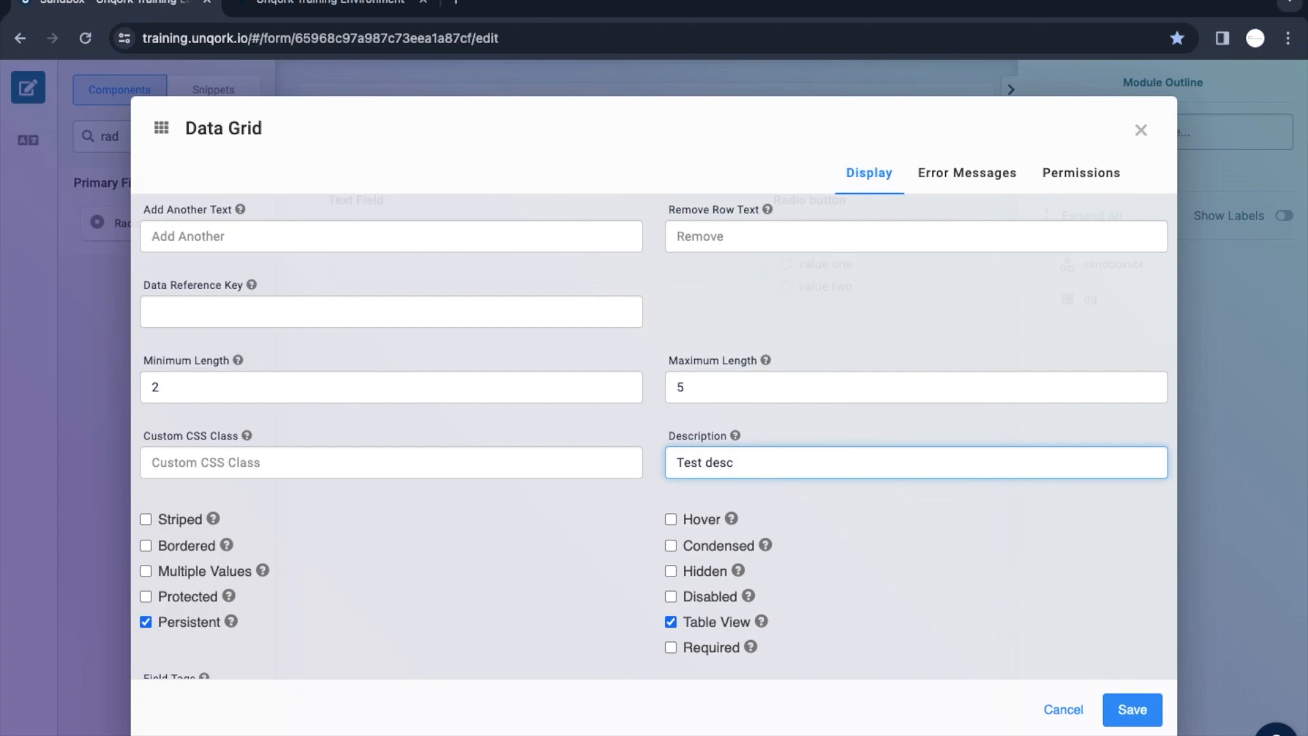
text(ription)
click(442, 468)
scroll(591, 477, down, 4)
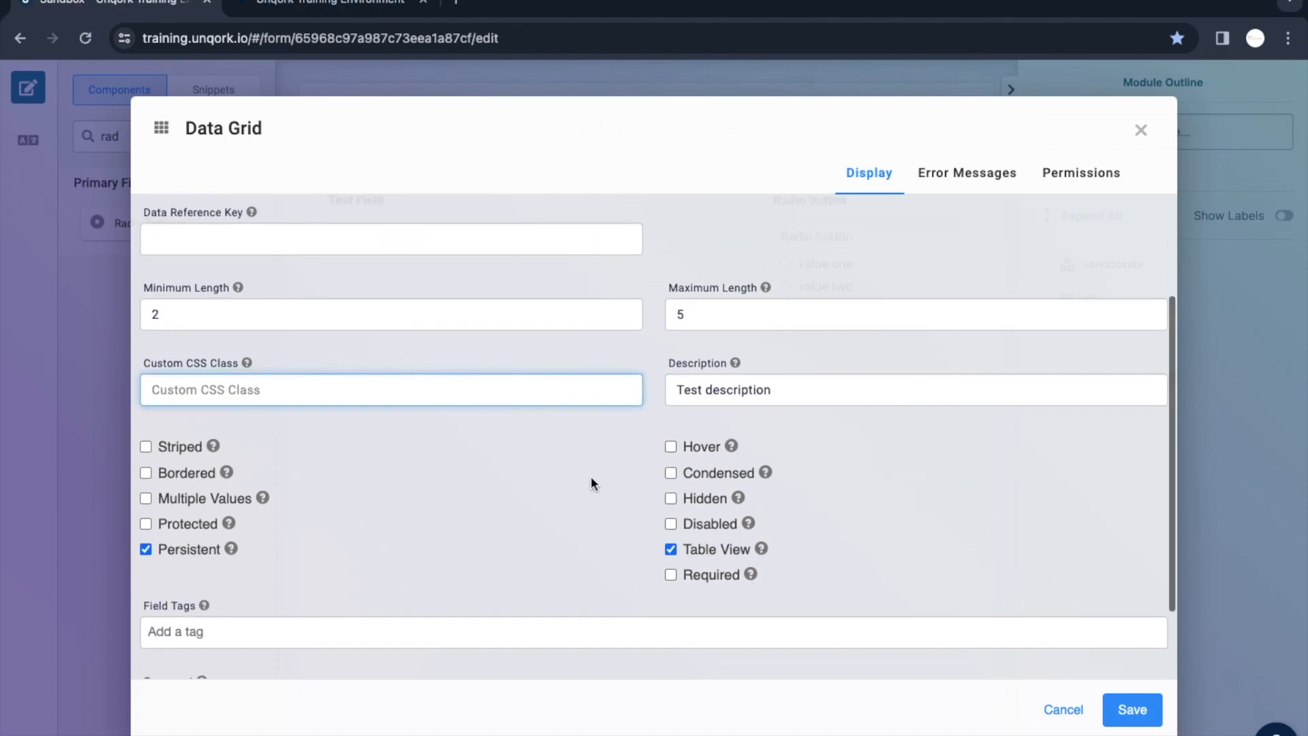
Enable the Striped, Bordered and Hover options for the data grid and save its settings.
scroll(575, 504, up, 4)
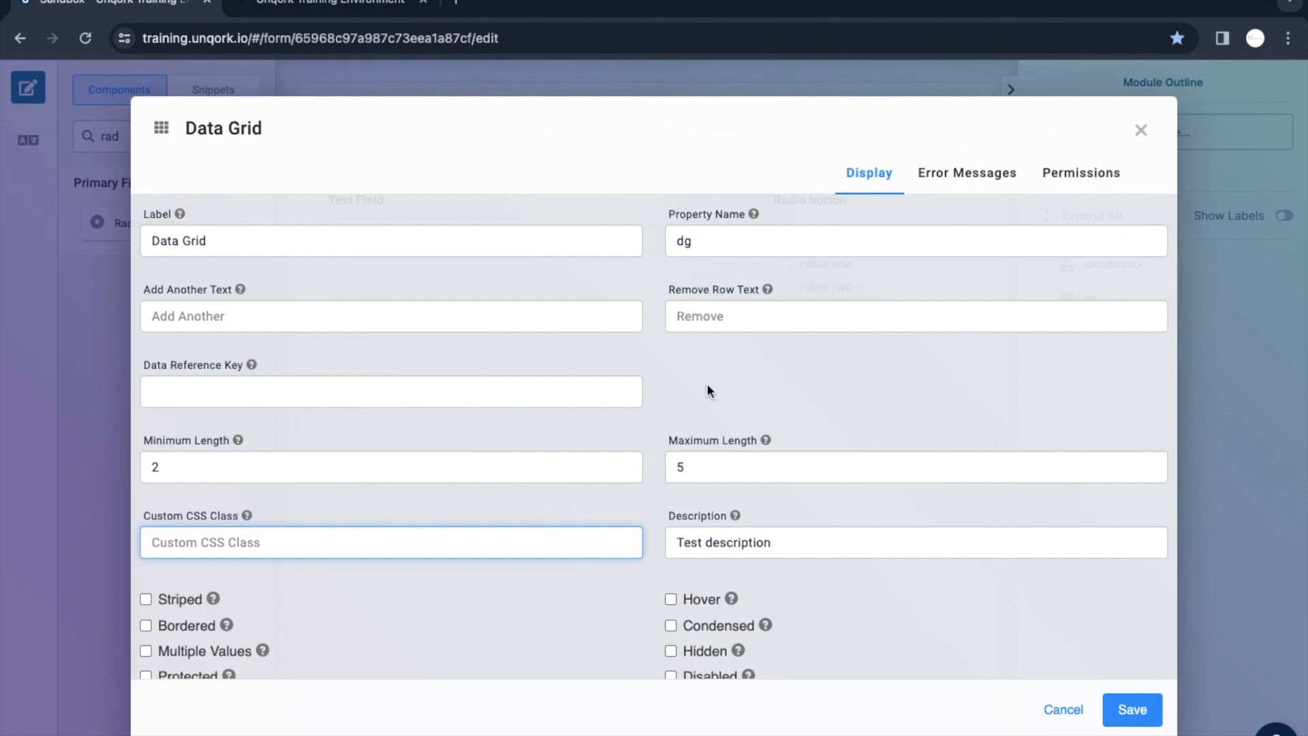
click(225, 317)
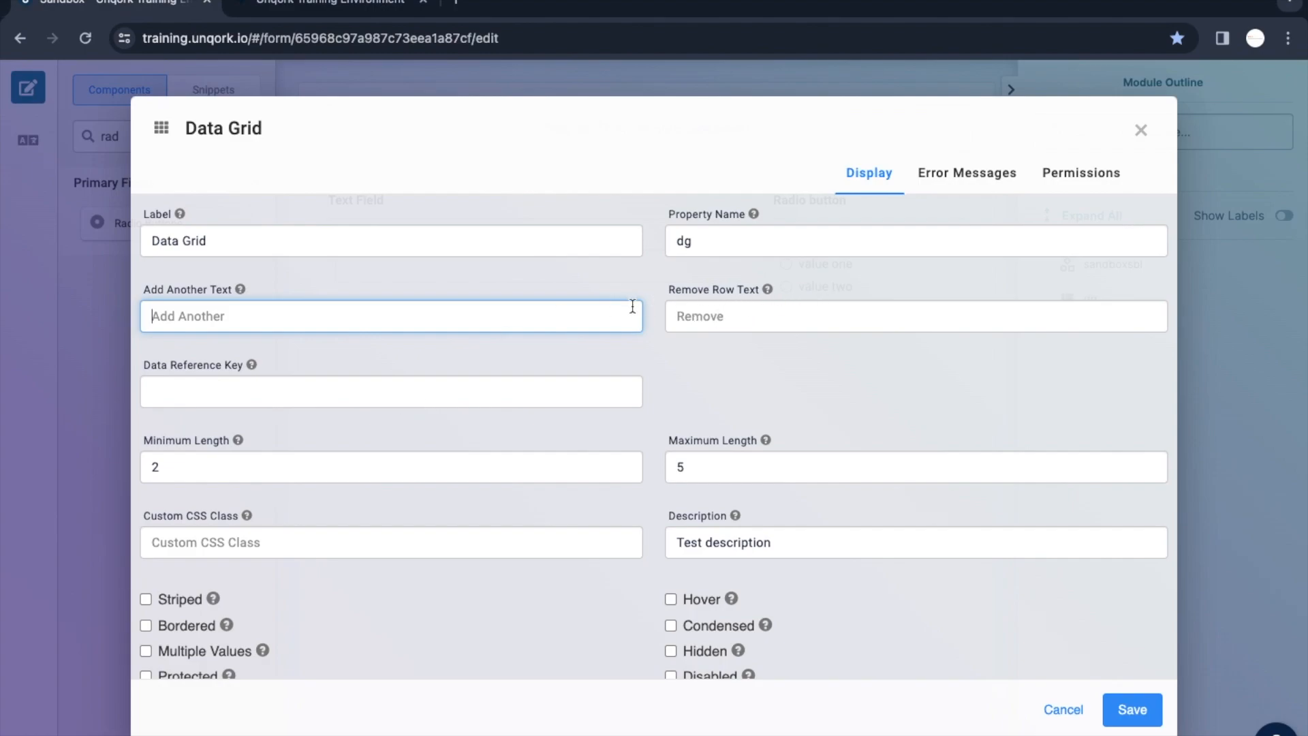
click(730, 323)
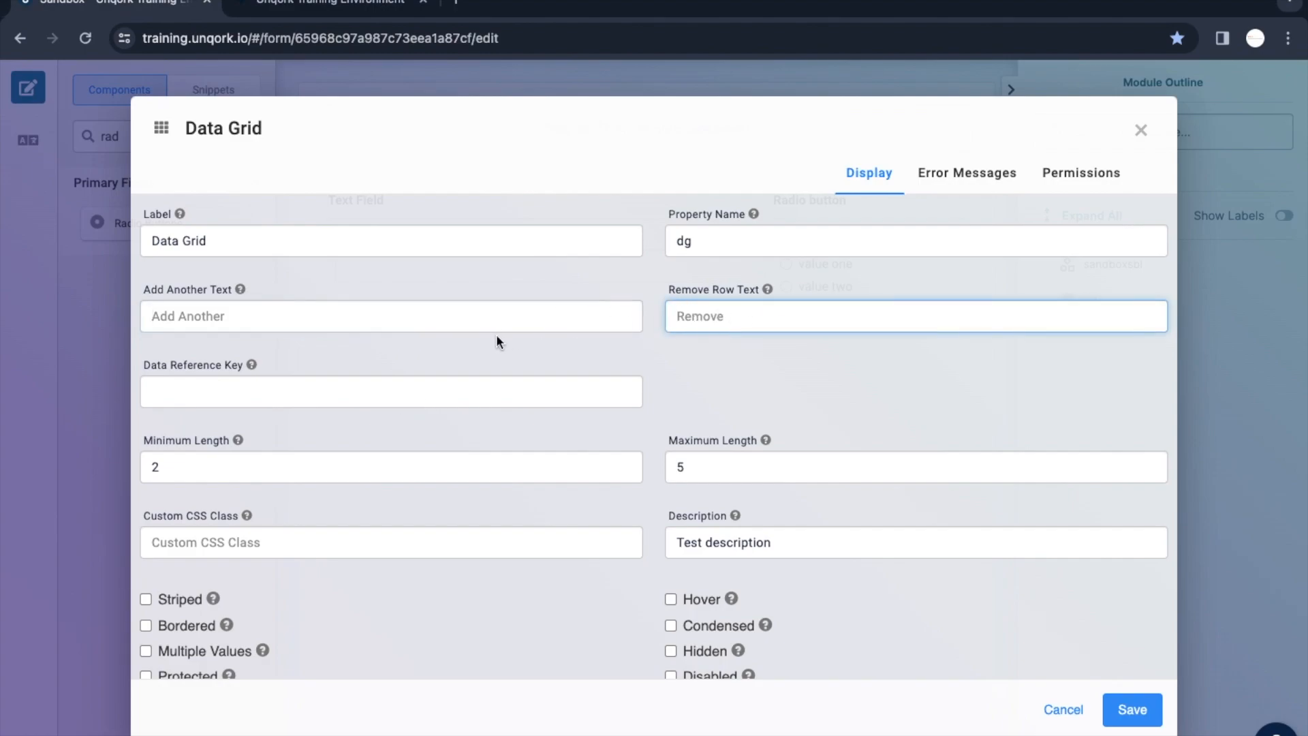
scroll(676, 446, down, 3)
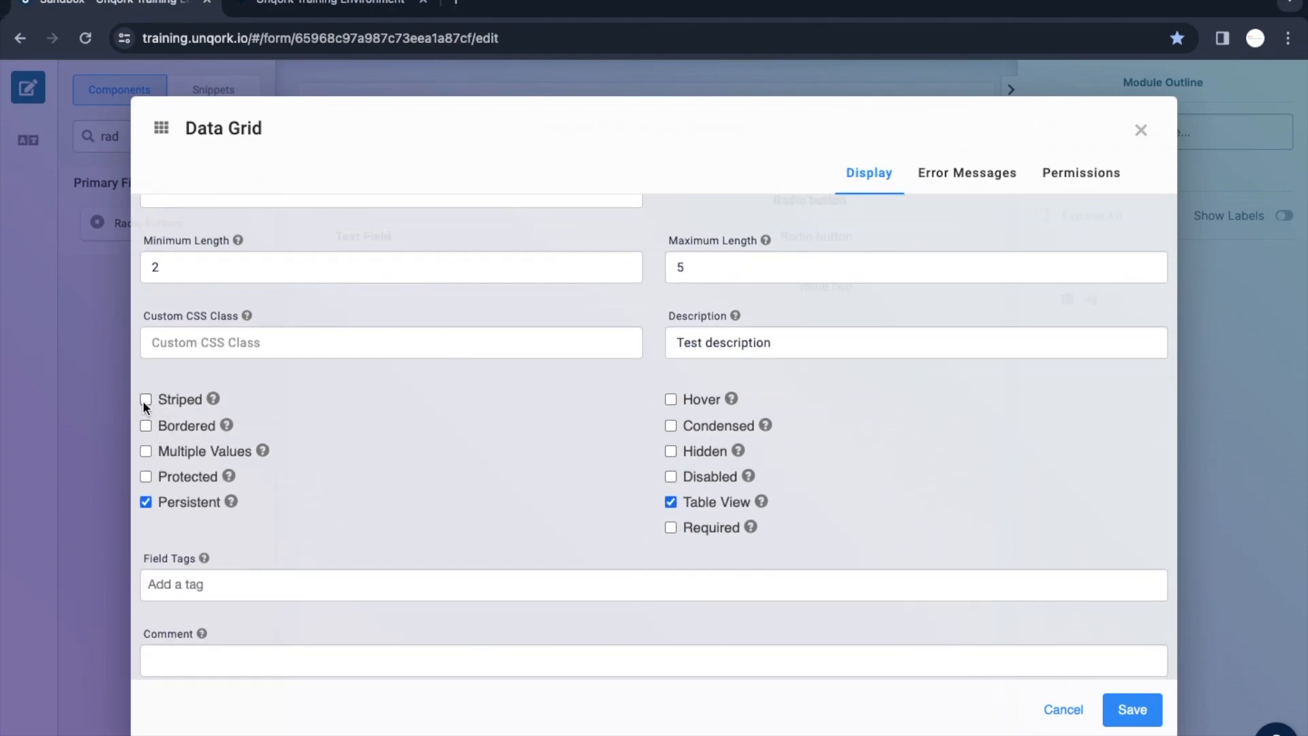
click(146, 400)
click(146, 426)
click(686, 400)
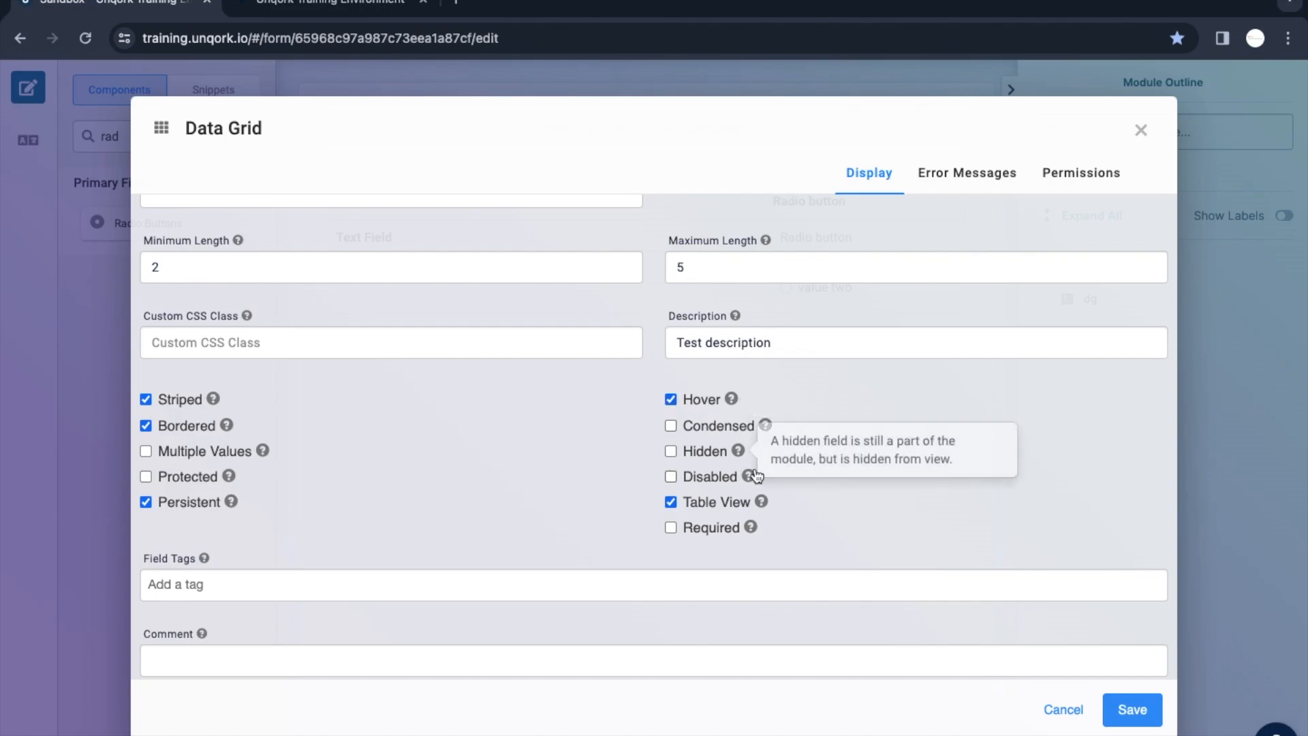
click(1133, 709)
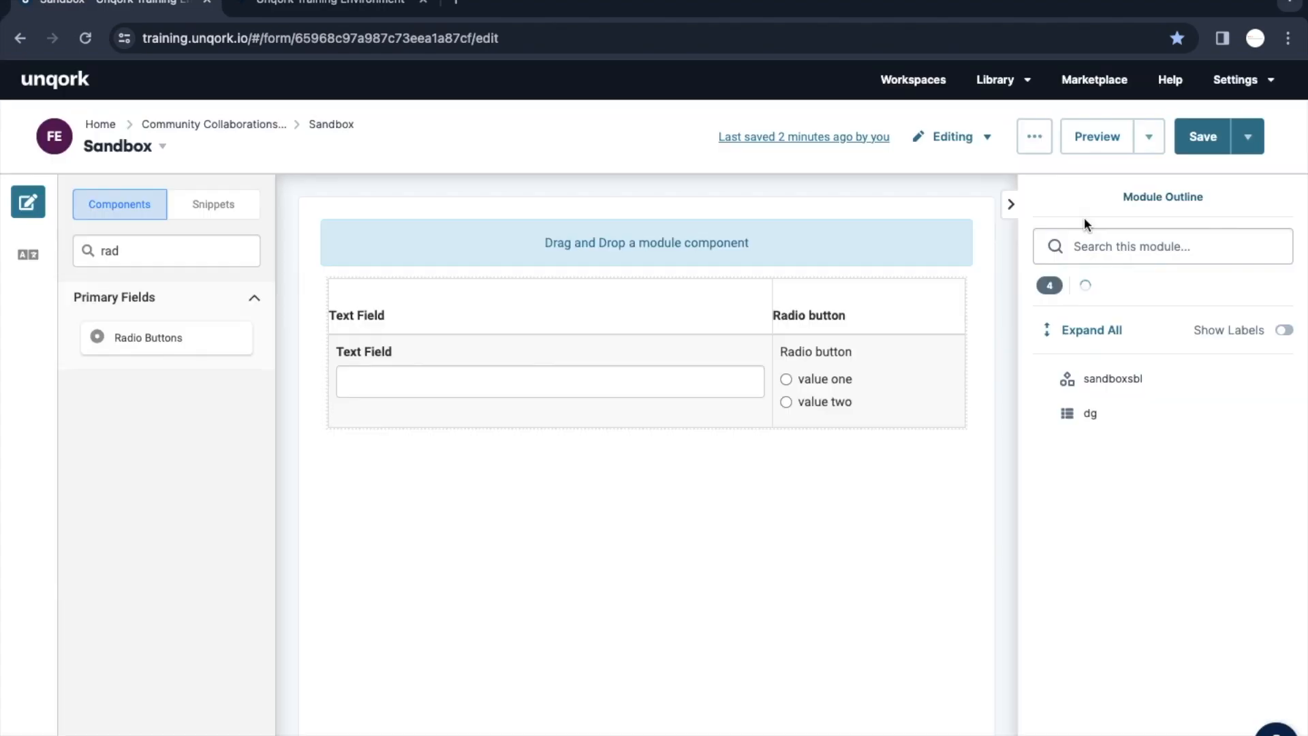
Save the module, reload its preview page and clear the console.
click(1198, 136)
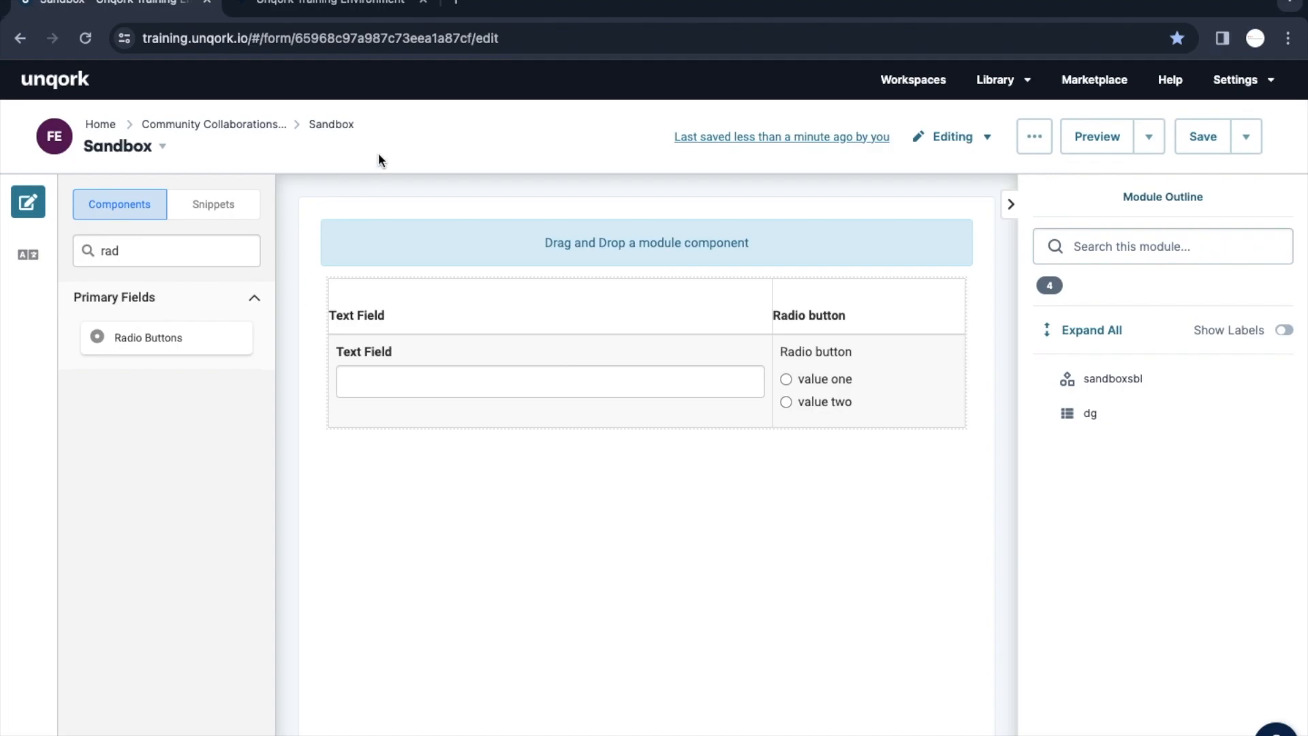
click(327, 5)
click(86, 39)
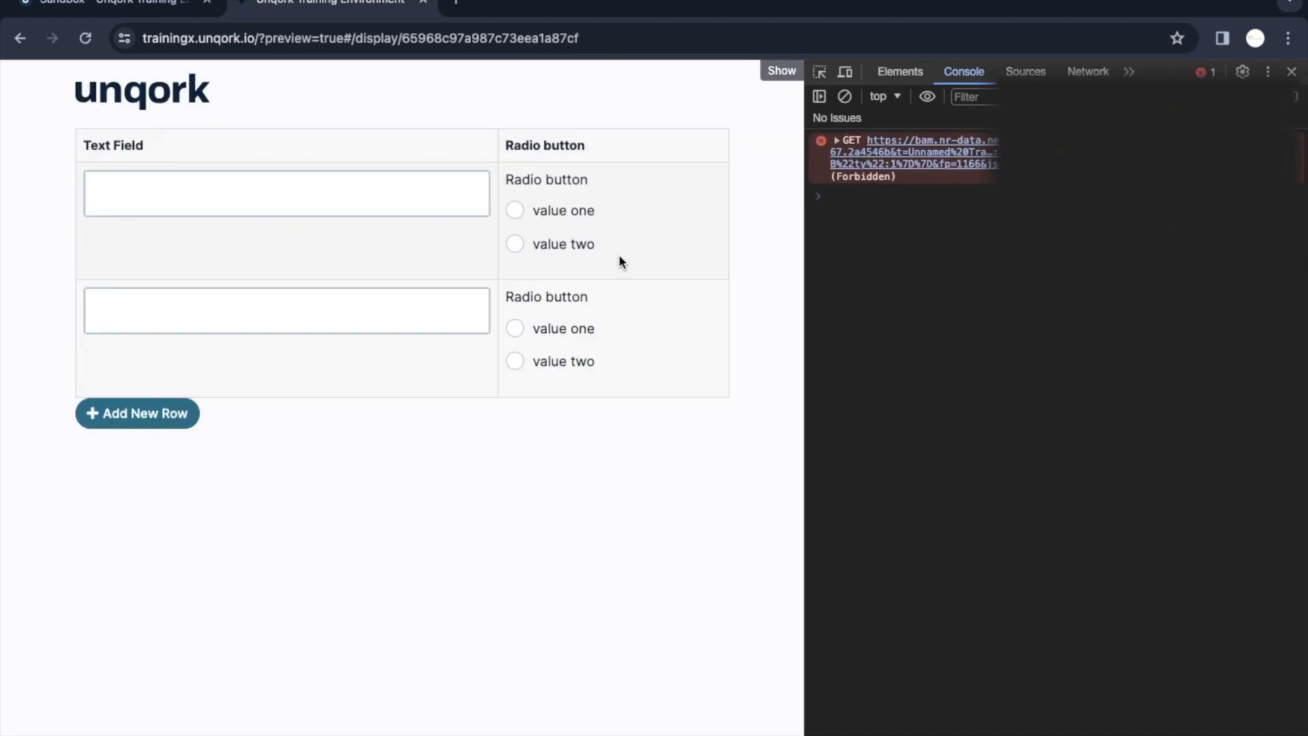
click(845, 97)
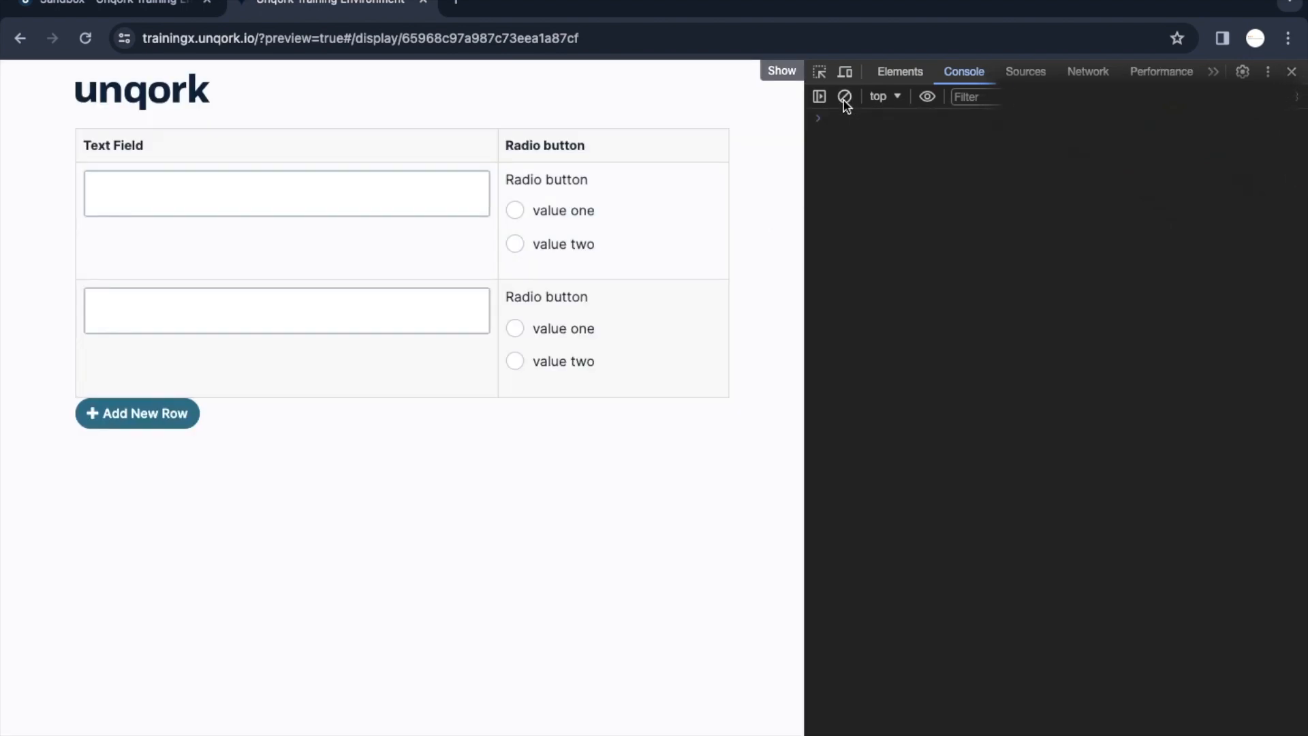
Fill the first grid row with "ssdsd" and value one, and enter "sdsd" in the second row's text field.
click(526, 205)
click(470, 202)
text(ssdsd)
click(215, 329)
text(sdsd)
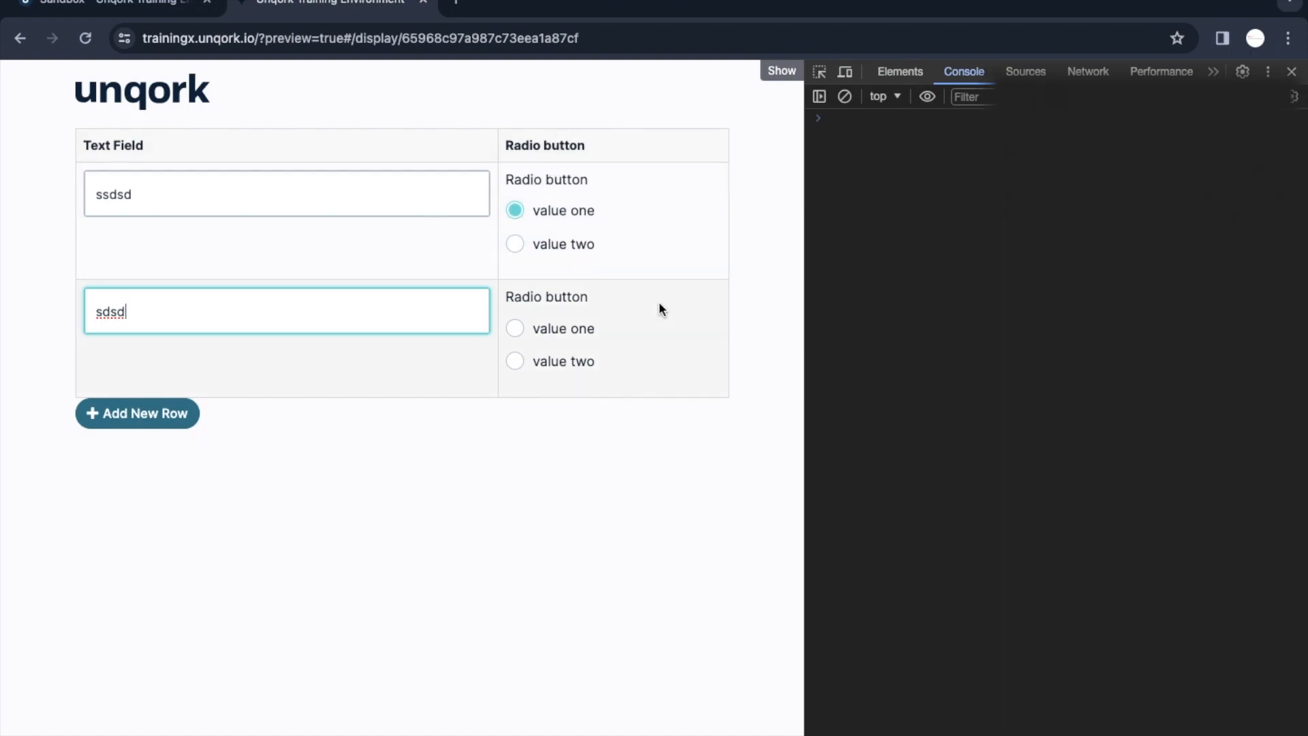
Run the angular.element submission command in the console and expand its data, the dg array and the second row's entry.
click(835, 144)
key(super+v)
key(Return)
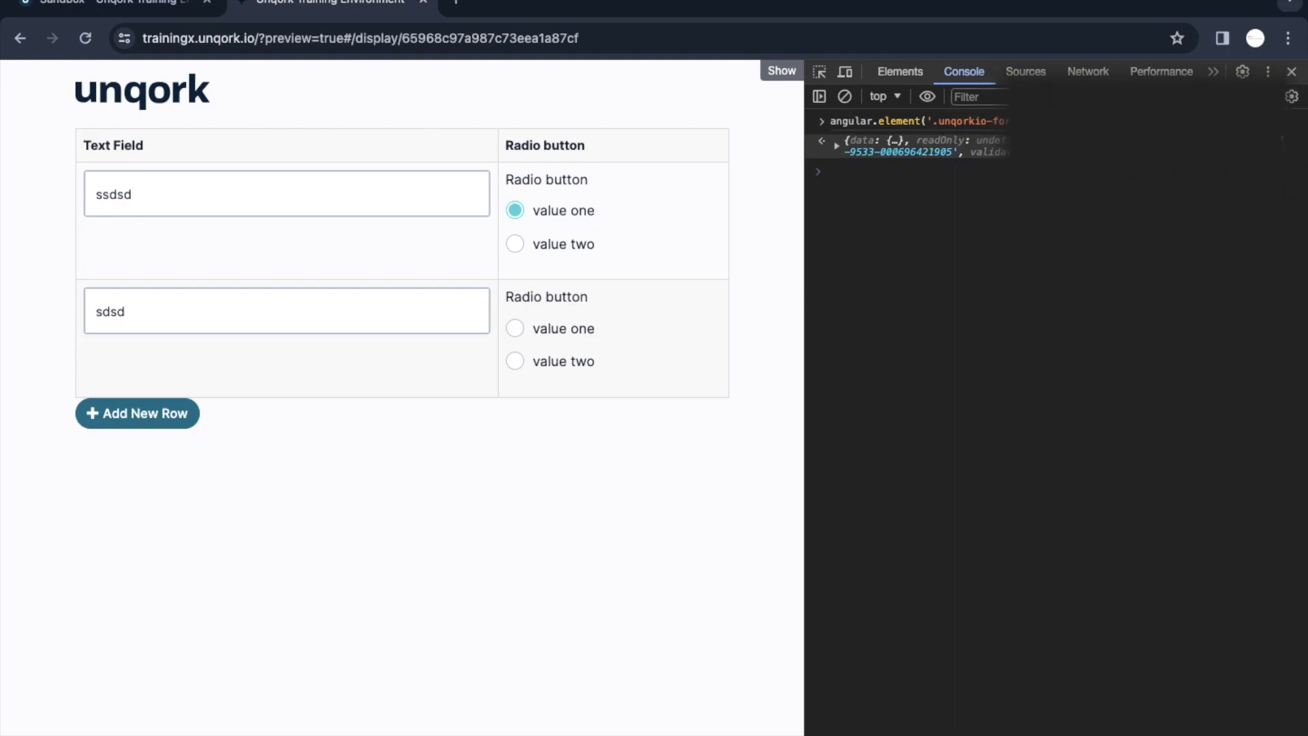
click(885, 152)
click(860, 179)
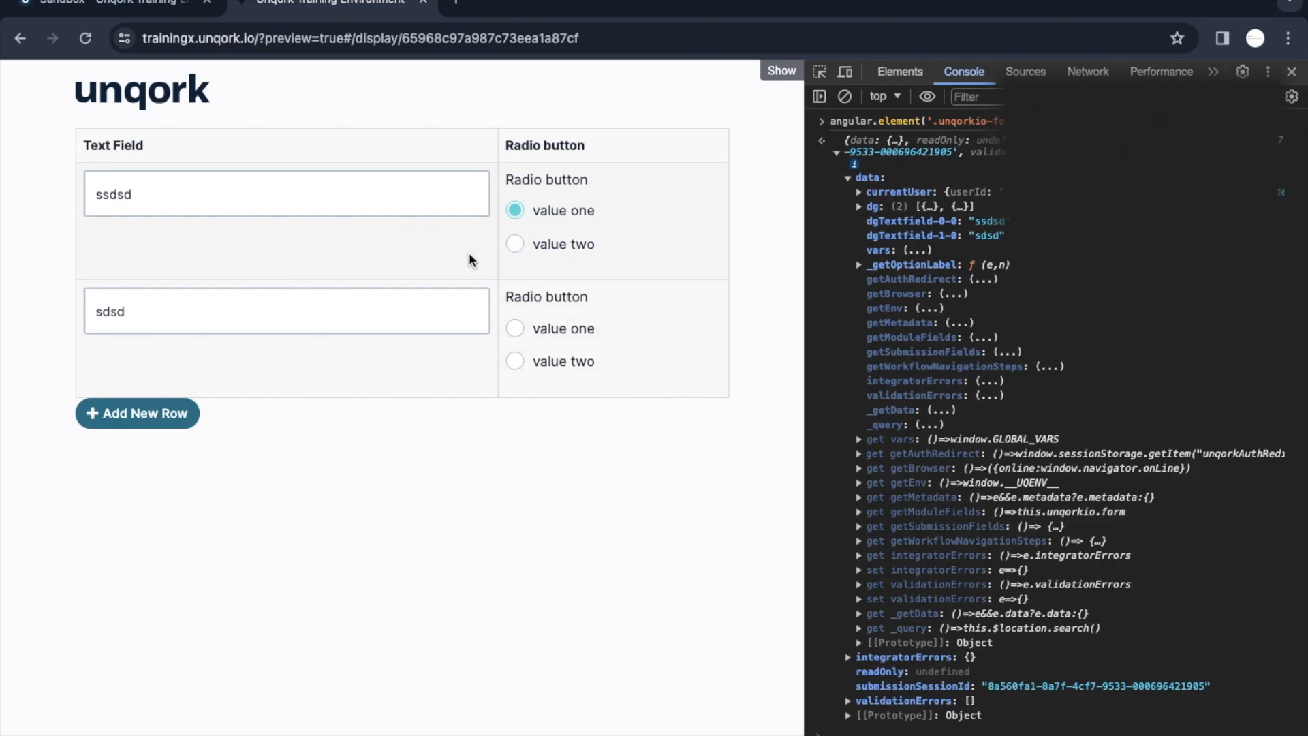
click(860, 206)
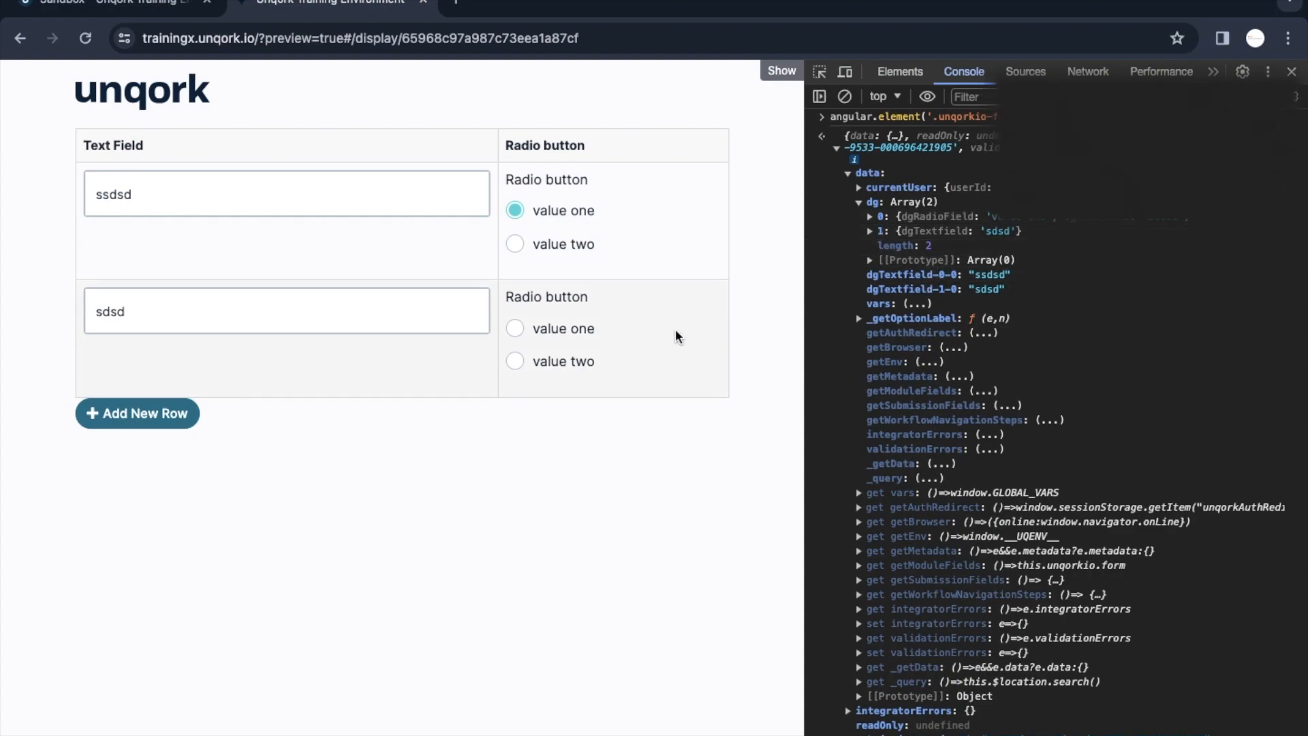
click(882, 232)
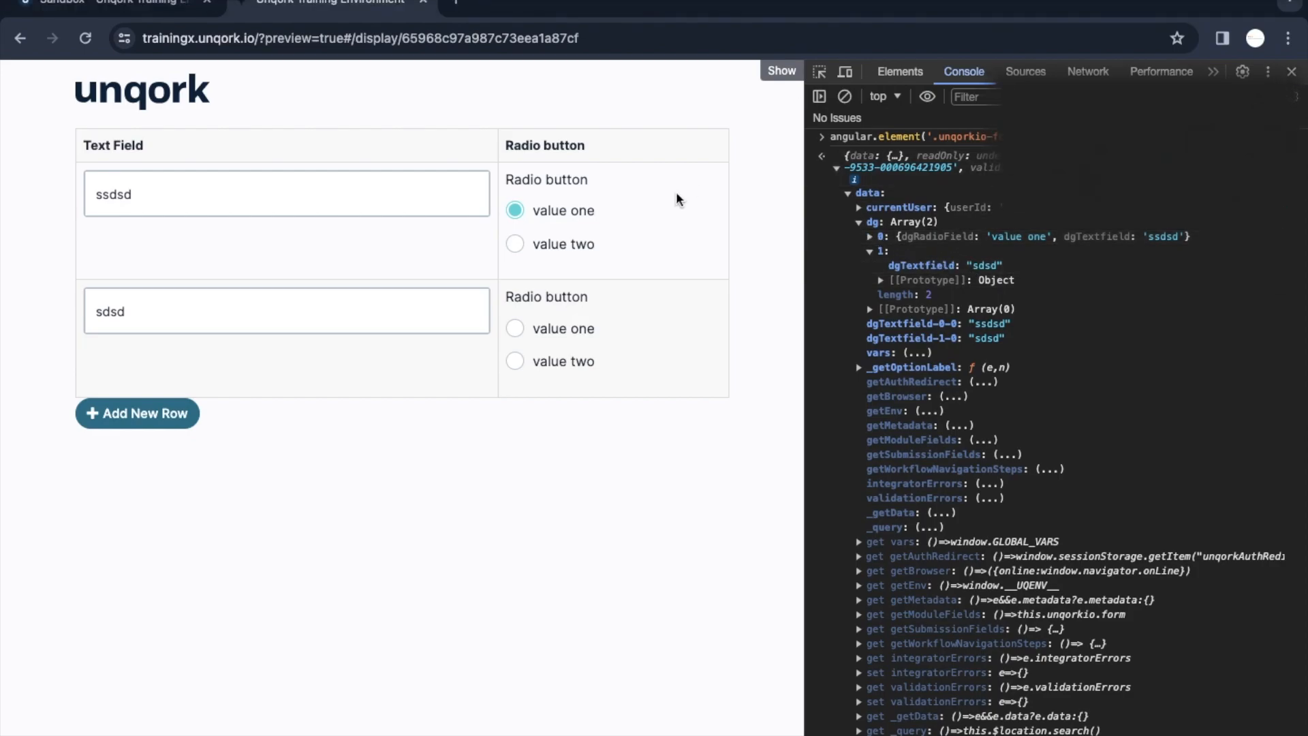
Return to the module editor and add a Matrix component to the canvas with the Property ID survey.
click(112, 4)
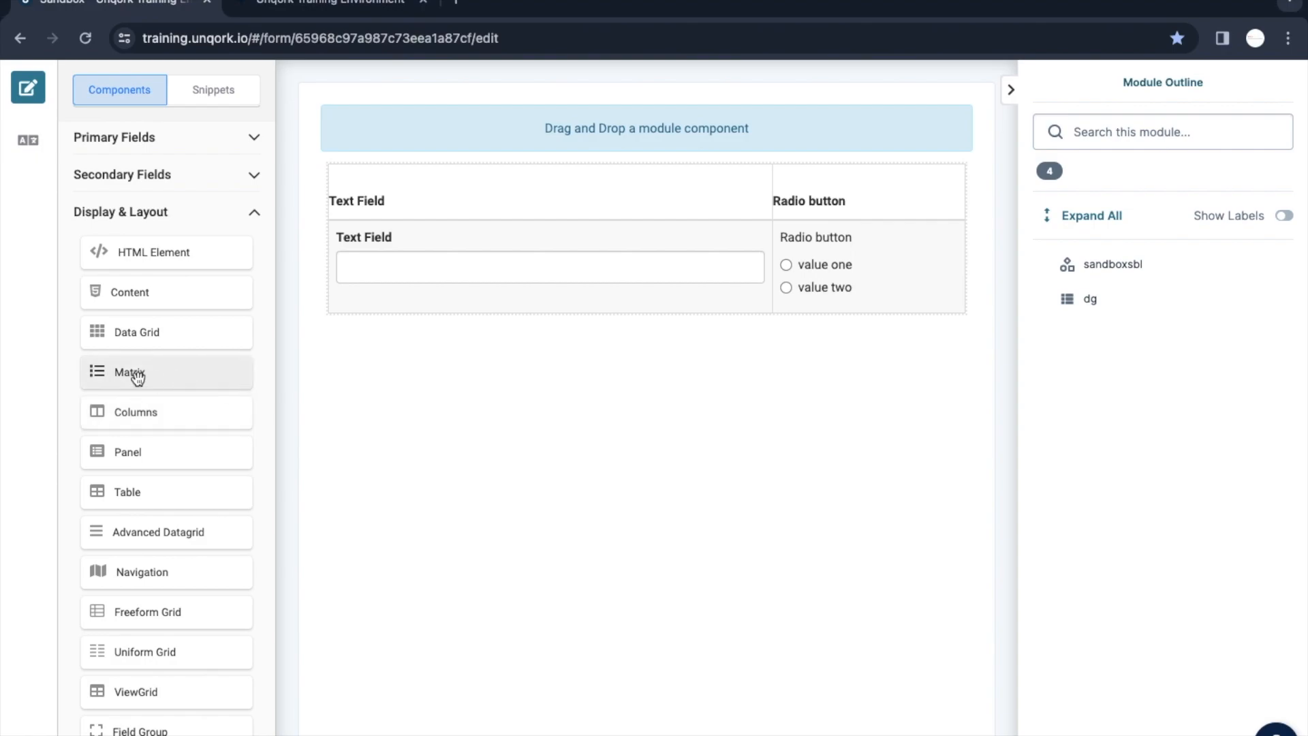
drag(133, 379, 455, 331)
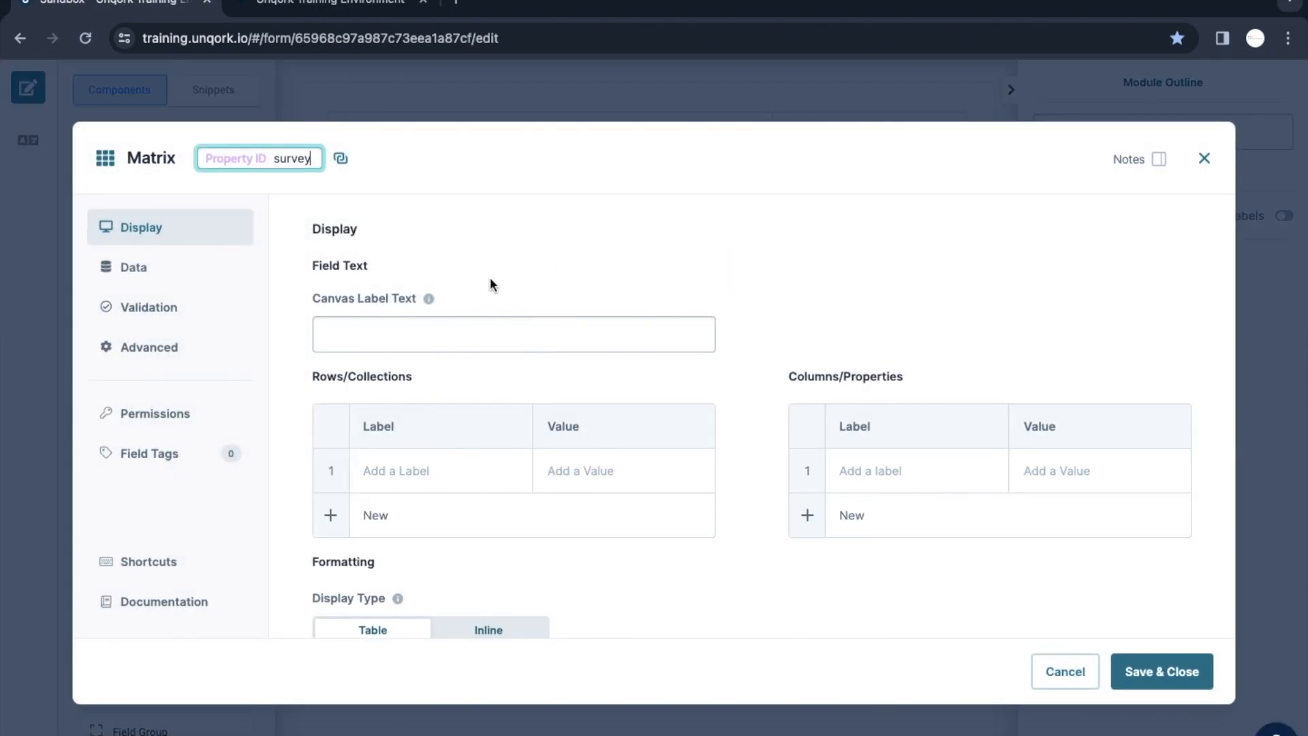
click(292, 158)
double_click(289, 158)
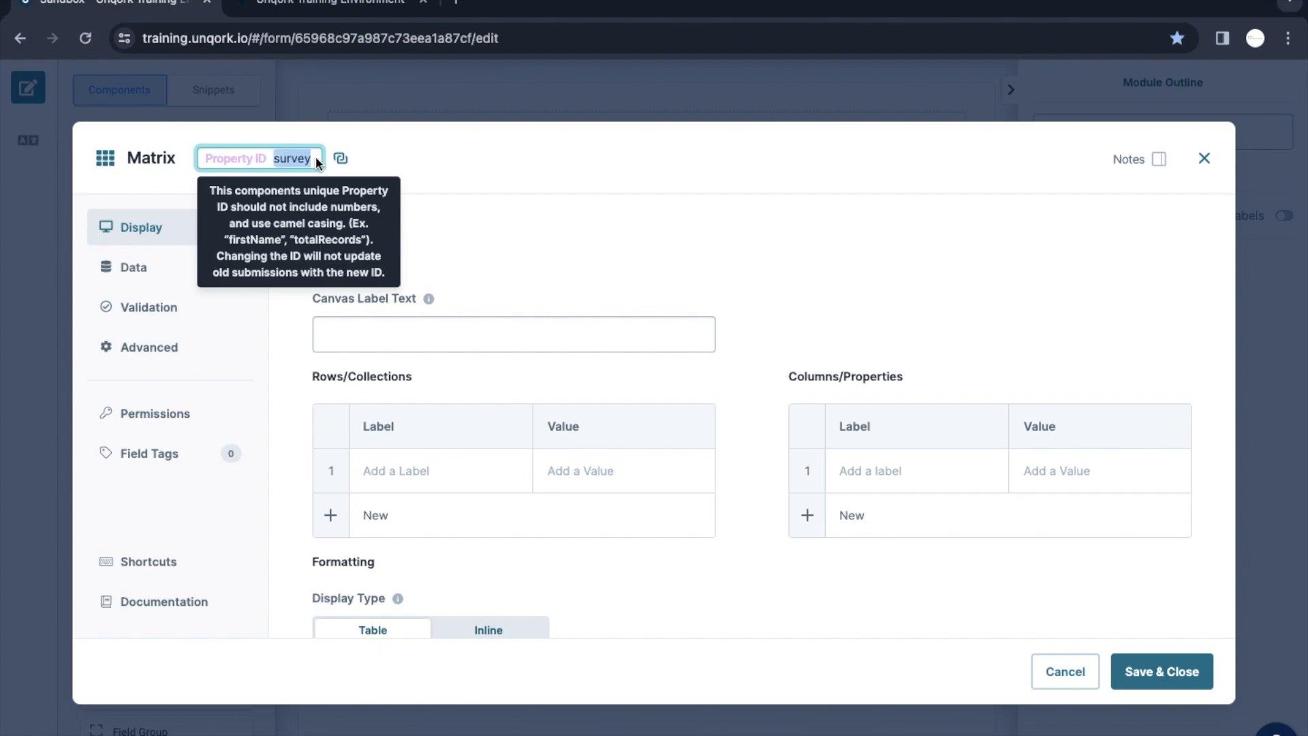
text(survey)
double_click(308, 158)
click(308, 158)
mouse_move(292, 158)
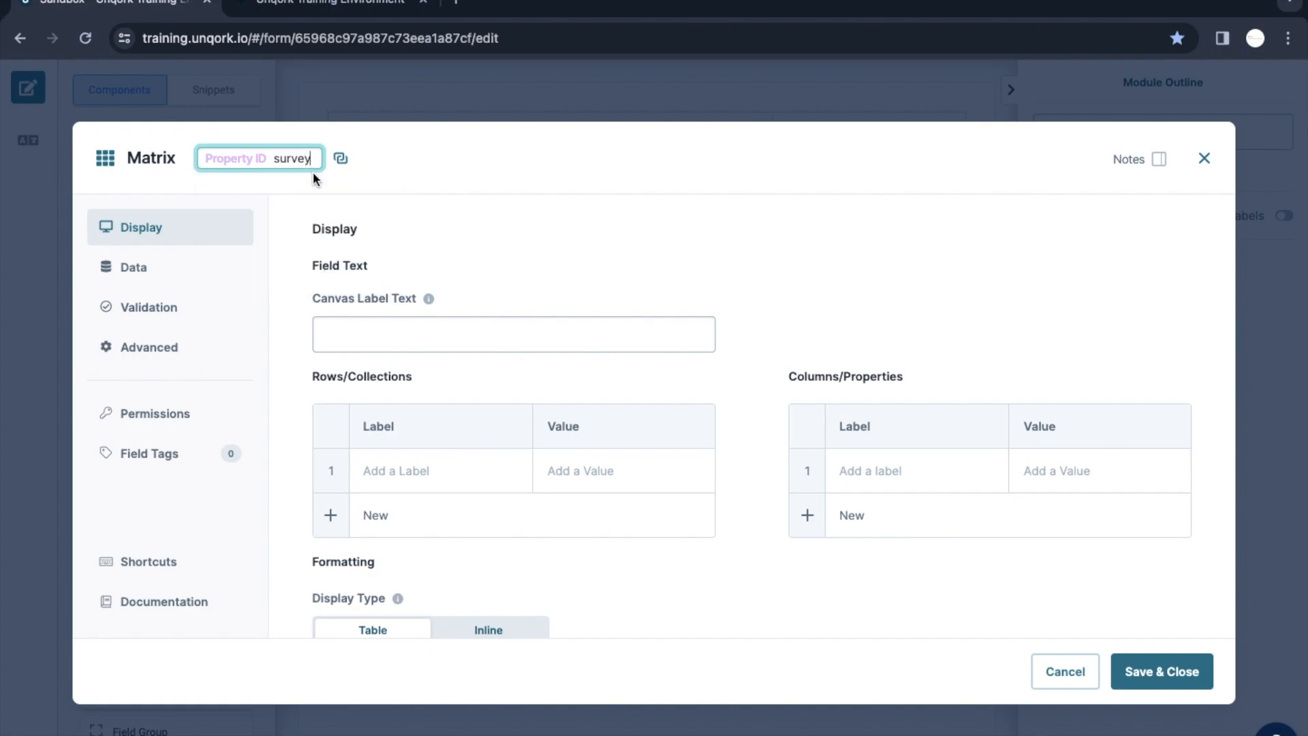
Set the matrix's Canvas Label Text to "Matrix".
click(374, 341)
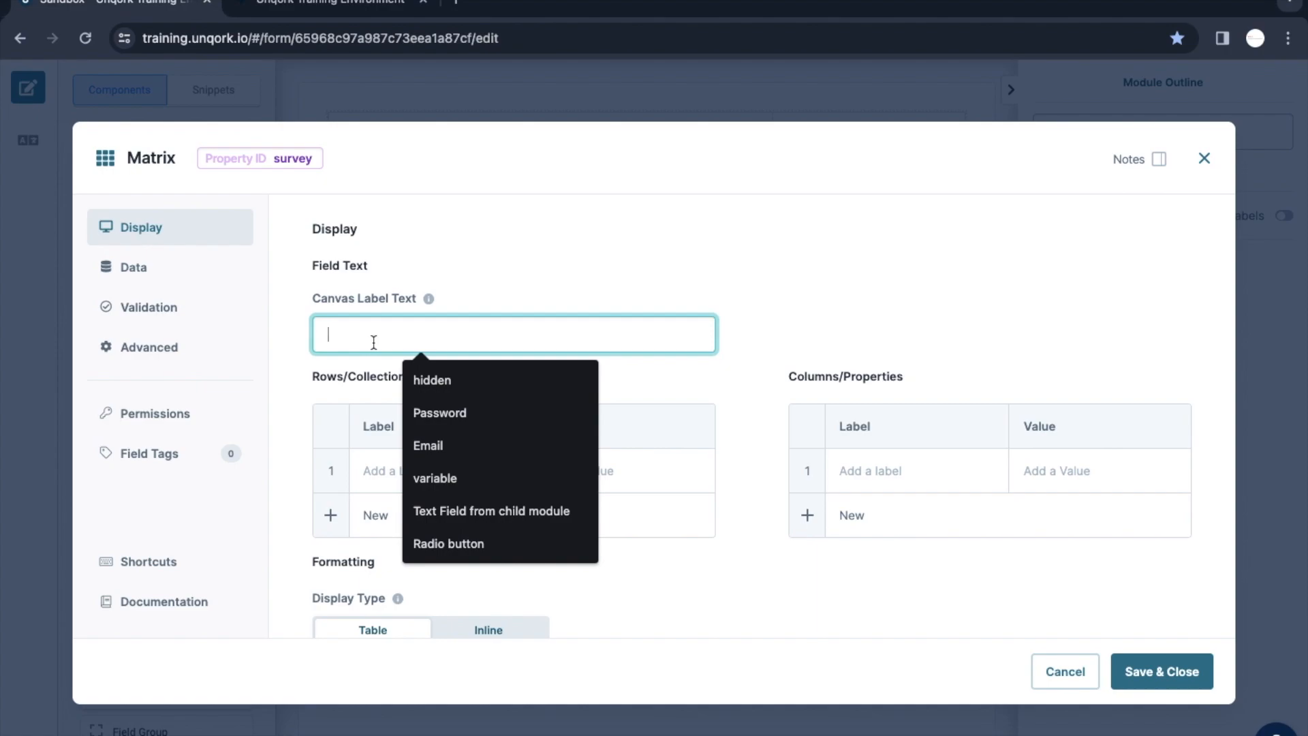
text(Mat)
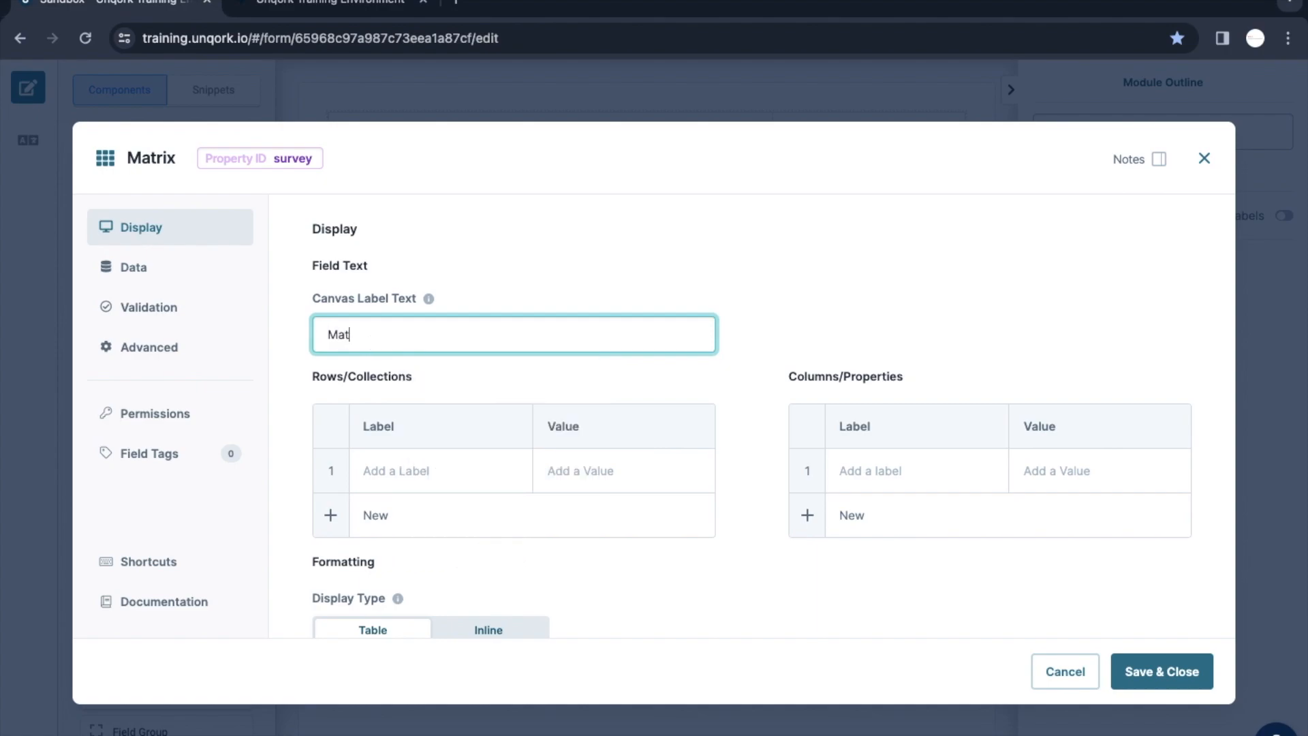
text(irx)
key(BackSpace)
key(BackSpace)
key(BackSpace)
text(riz)
click(382, 472)
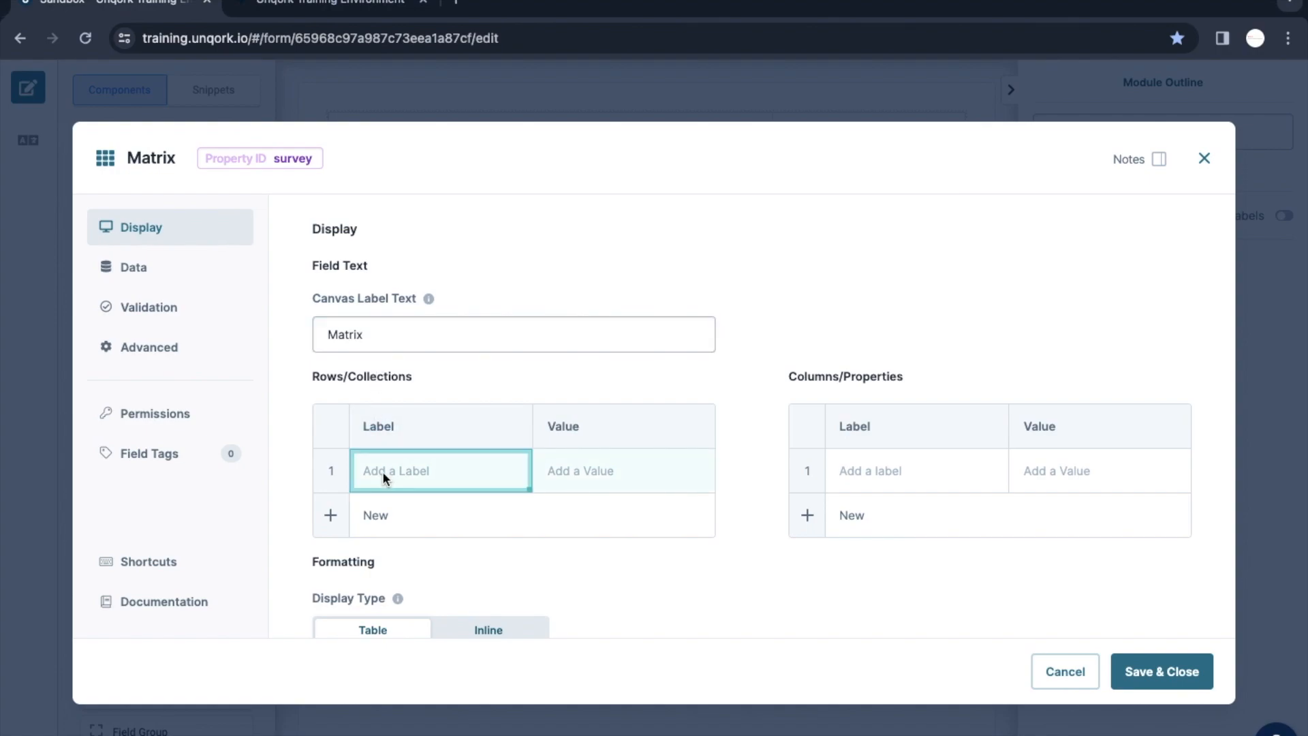
Enter "Test" as the label and value of the first entry under Columns/Properties.
click(956, 469)
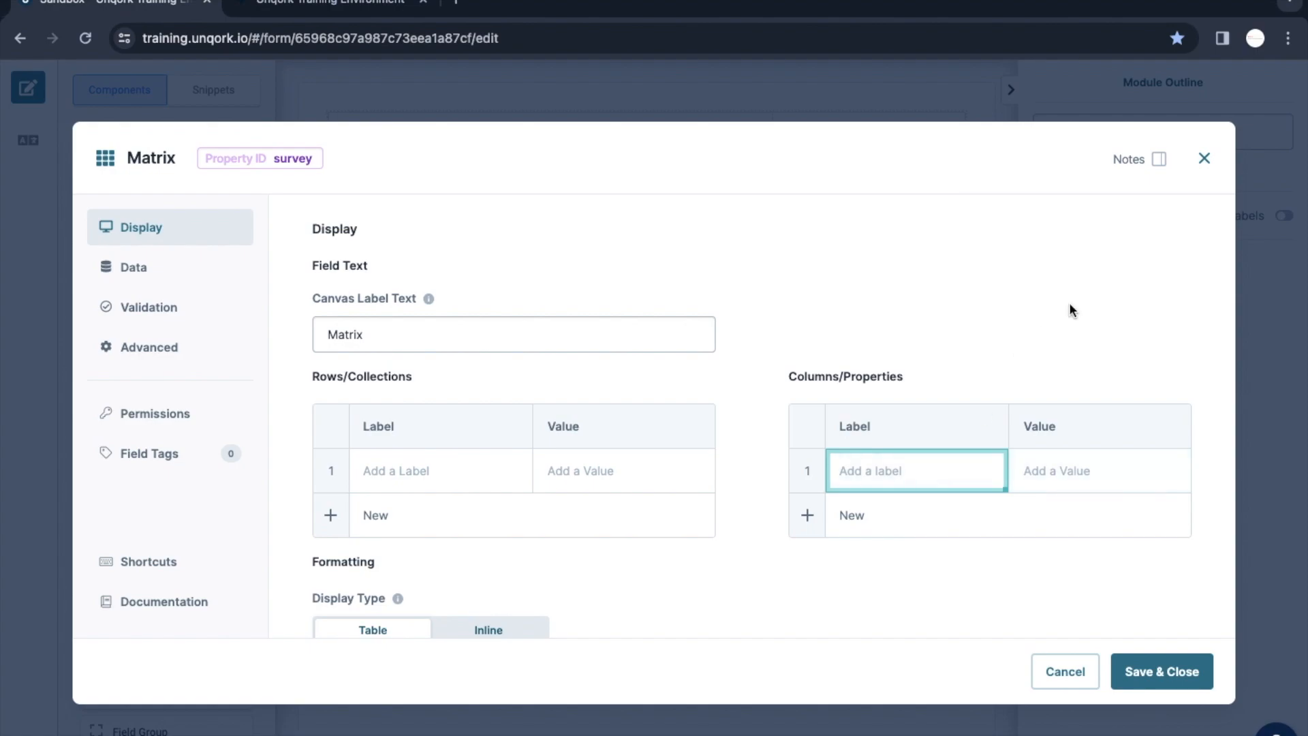
scroll(1070, 305, down, 1)
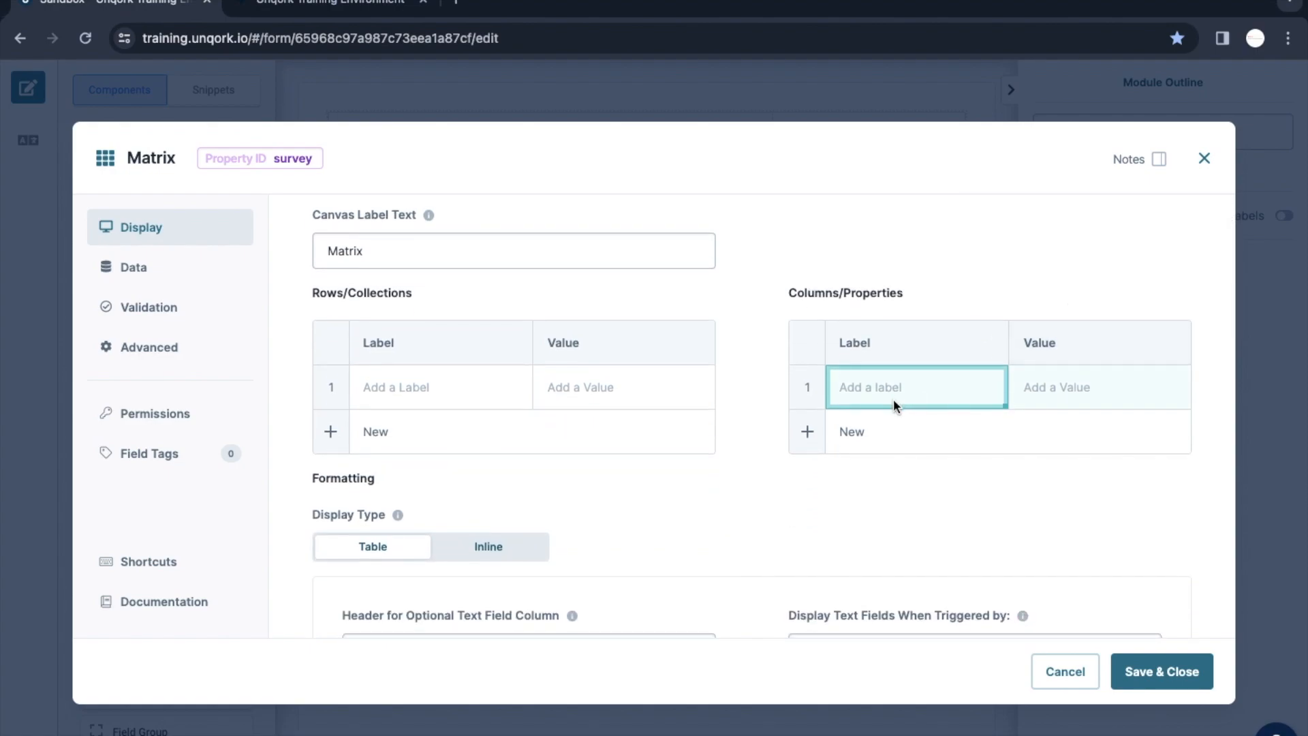
text(Tes)
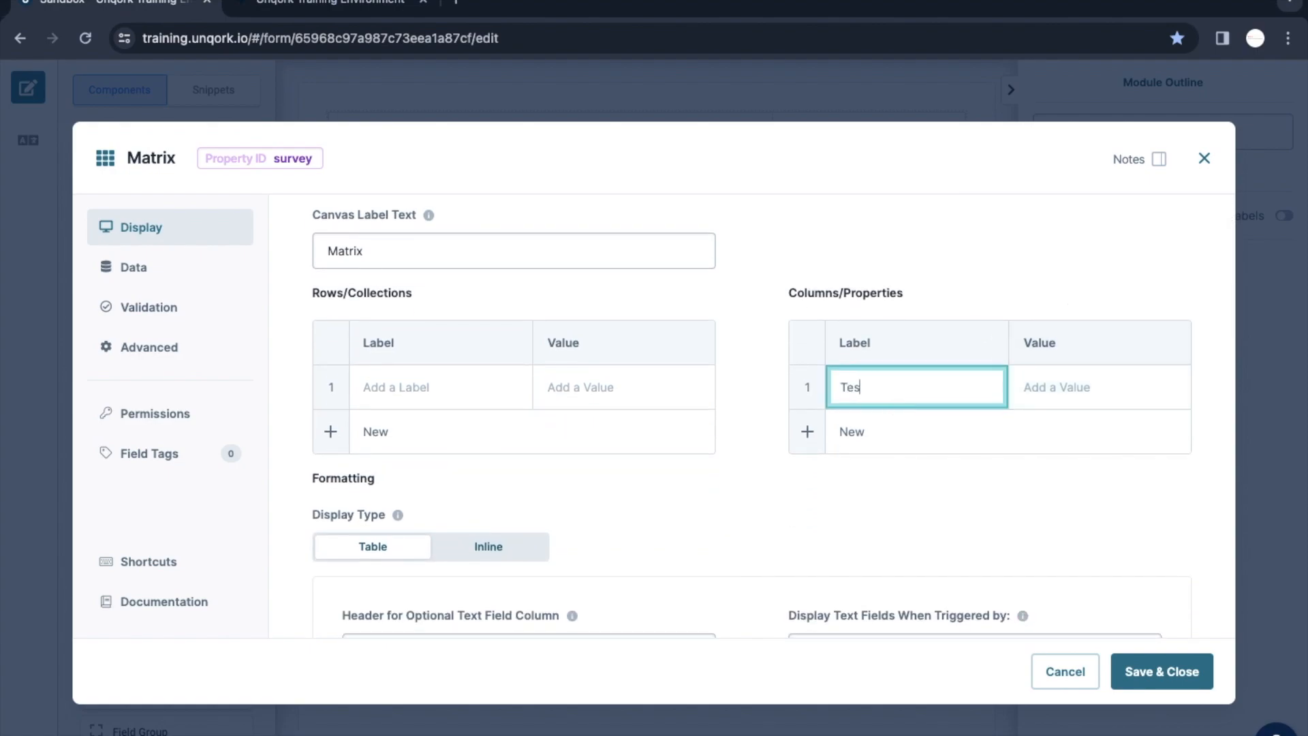
text(t)
click(1050, 389)
click(493, 388)
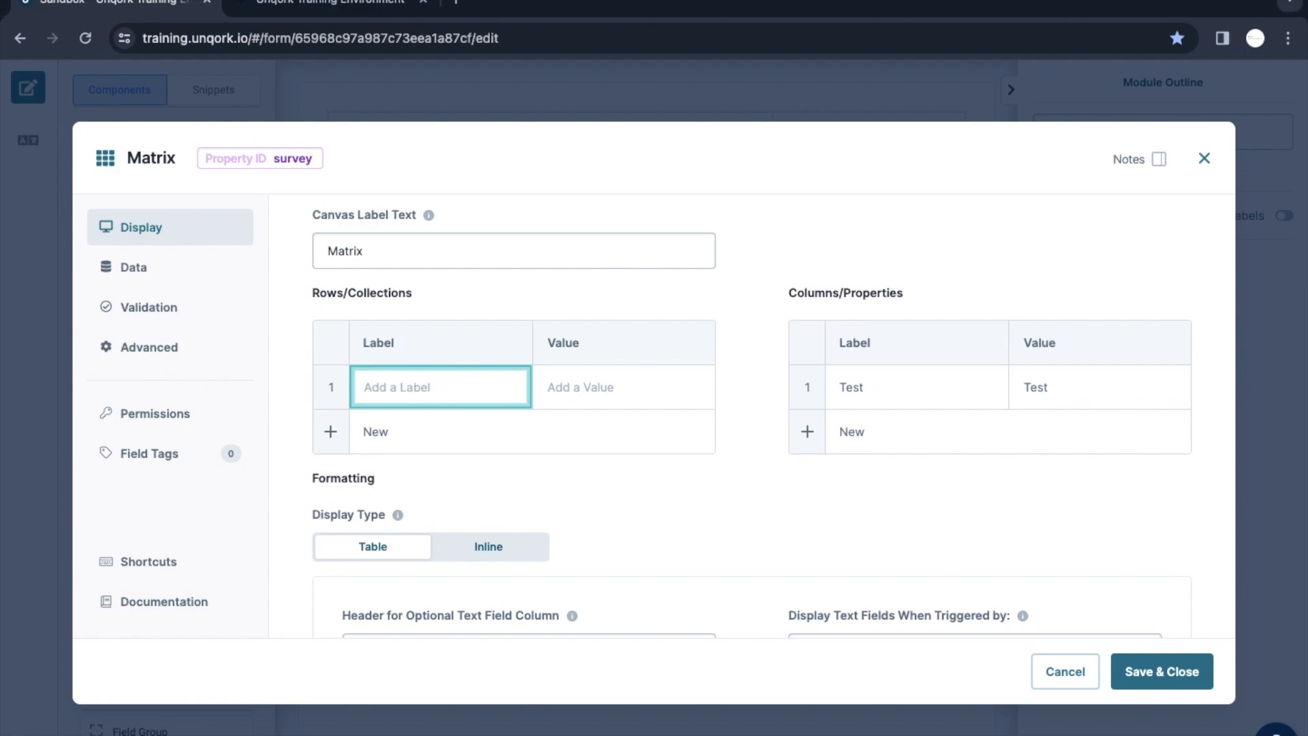
Replace both the label and the value of the matrix's first column with "agree".
click(862, 394)
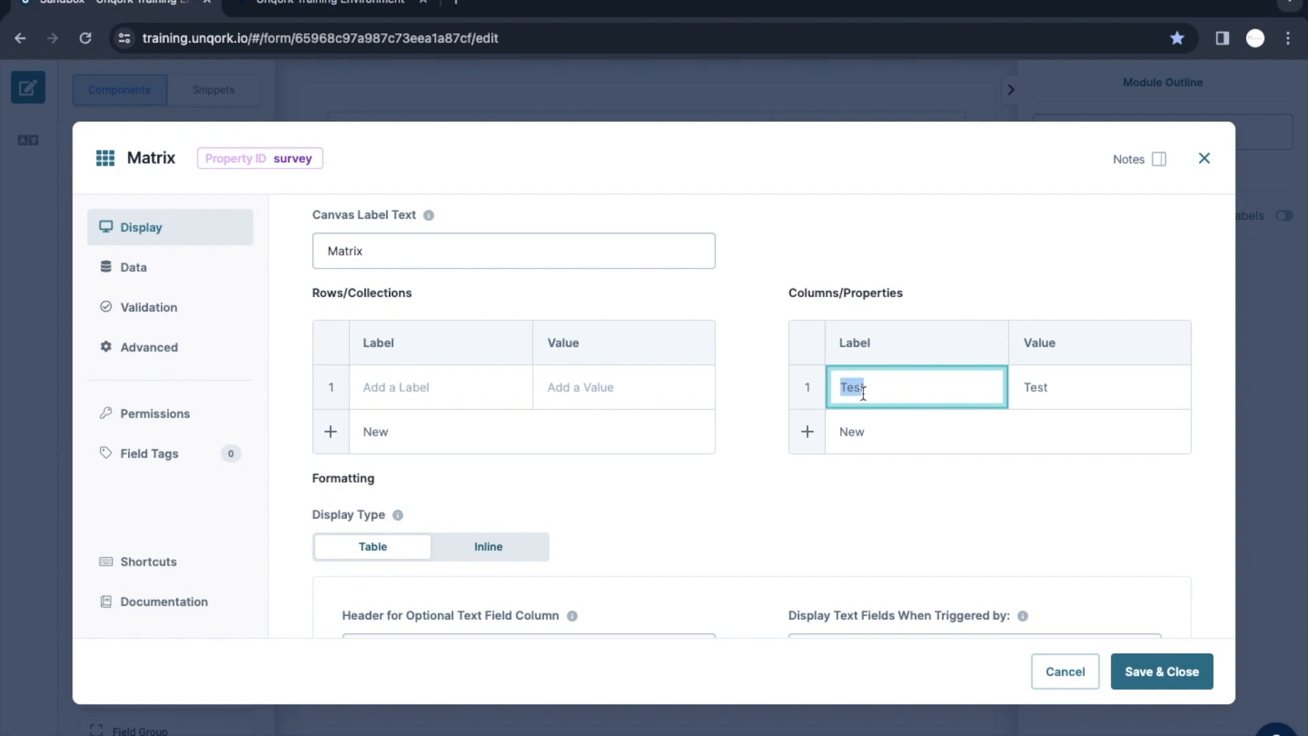
text(agress)
key(BackSpace)
key(BackSpace)
text(e)
click(1081, 387)
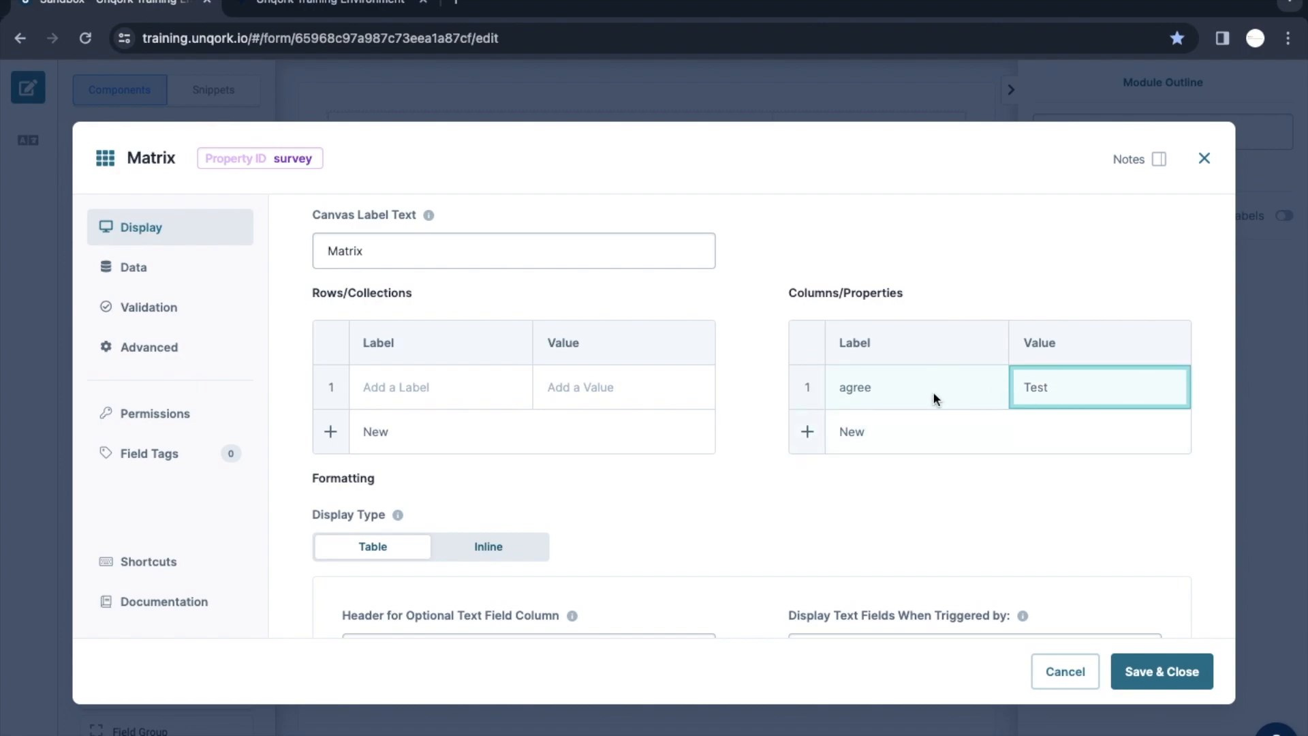
click(927, 392)
key(ctrl+c)
click(1050, 385)
key(ctrl+v)
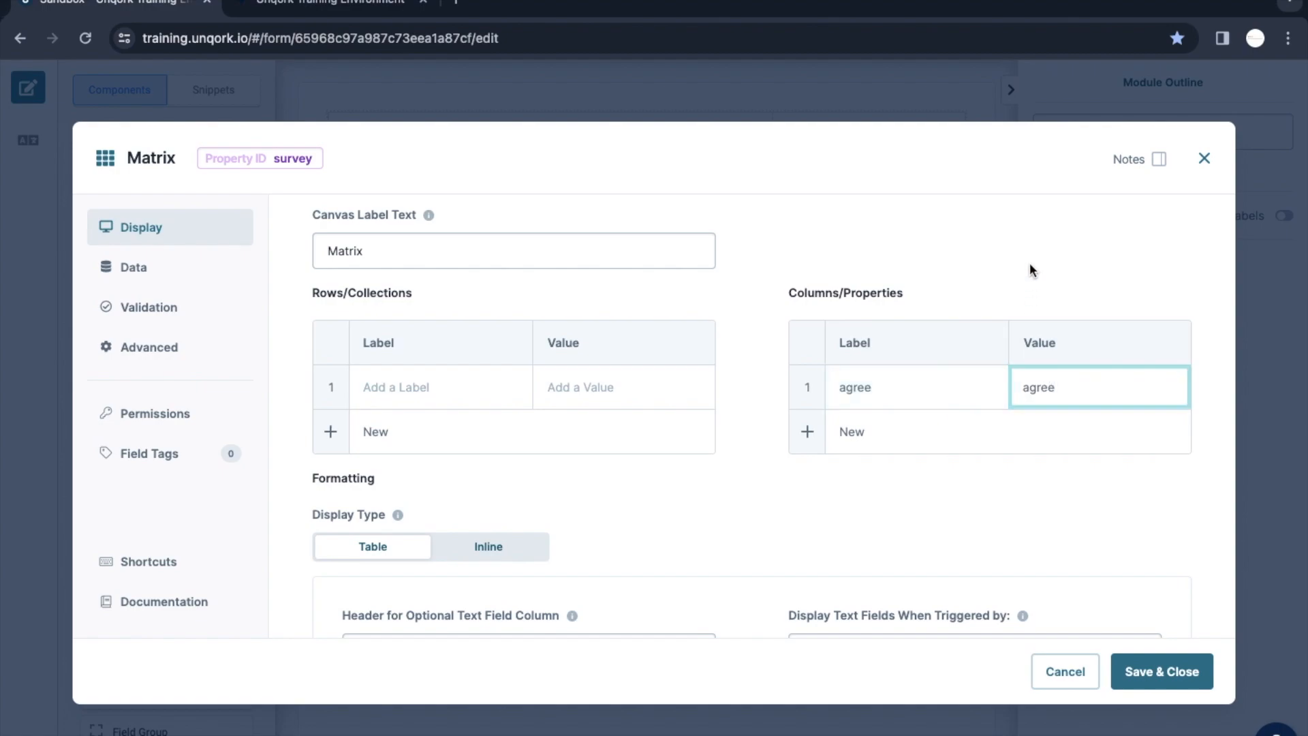
Add a second matrix column with the label and value "strongly agree".
click(877, 428)
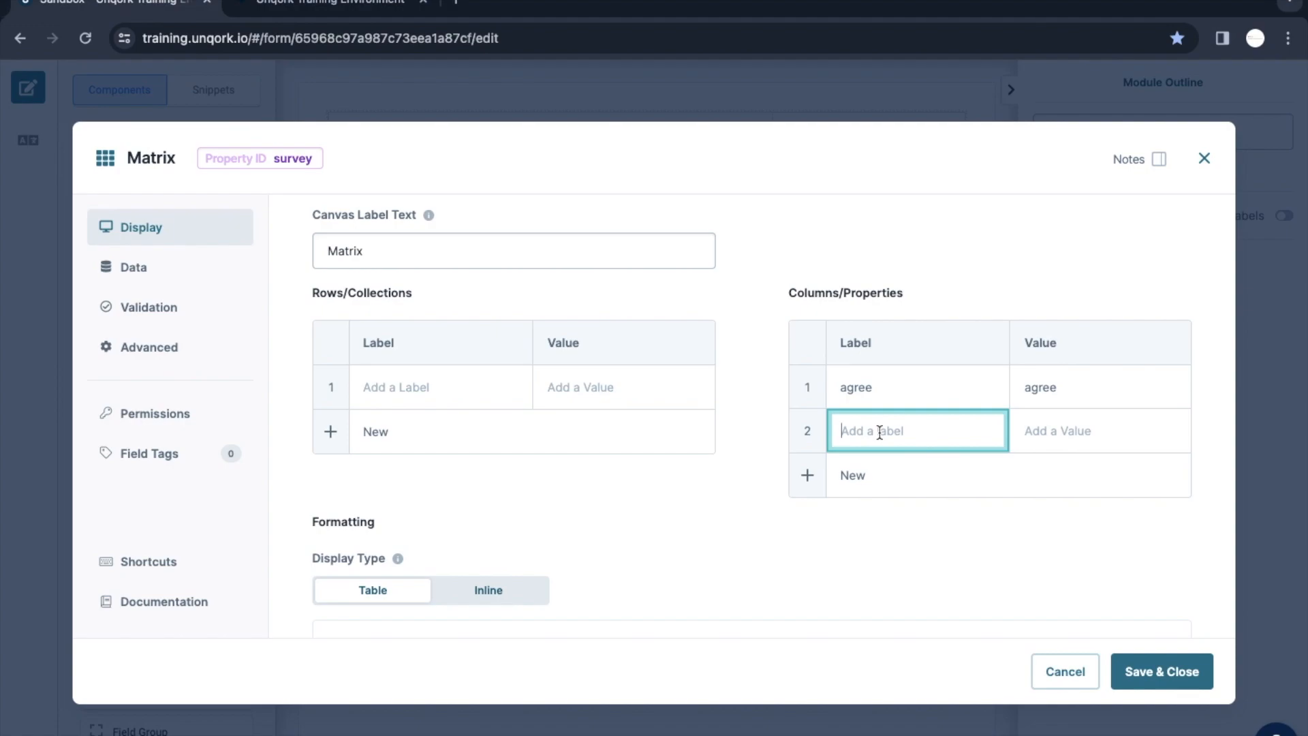
text(stor)
key(BackSpace)
key(BackSpace)
text(rongly agree)
click(1038, 294)
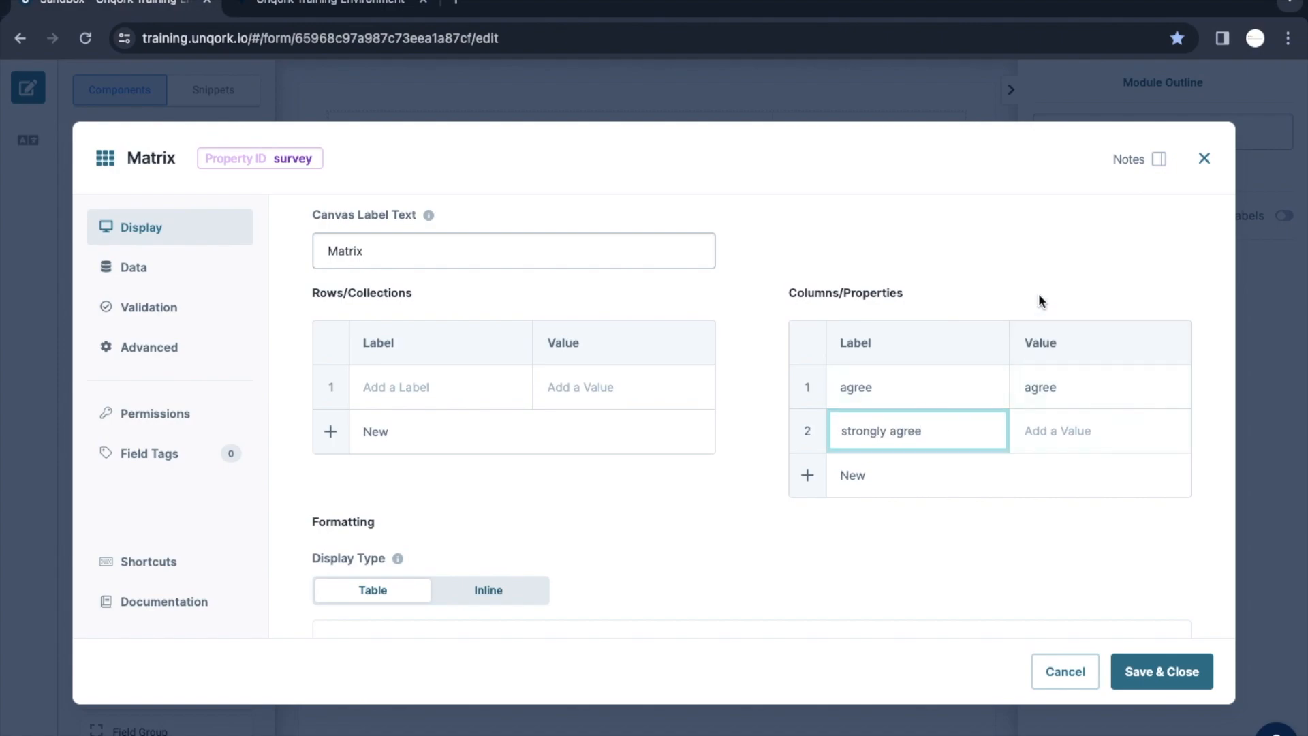
Add a third matrix column with the label and value "disagree".
click(893, 476)
text(d)
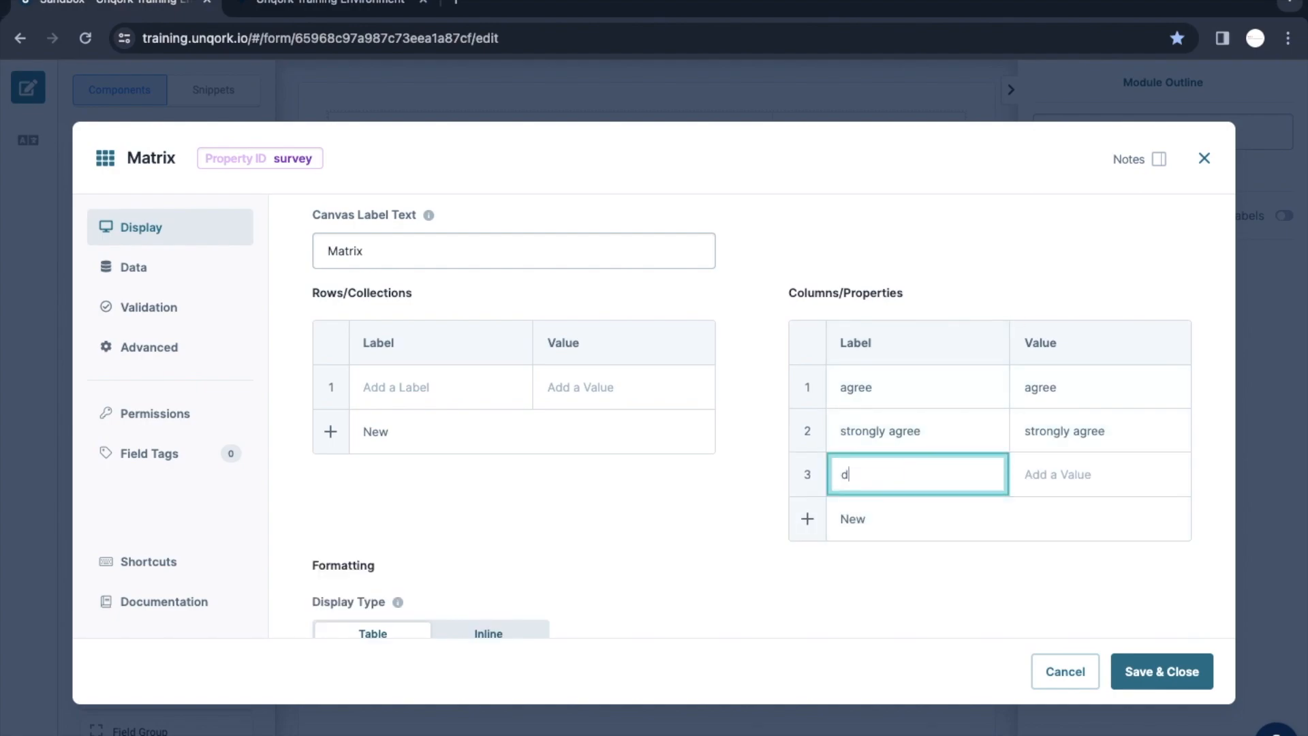
text(isagree)
click(502, 477)
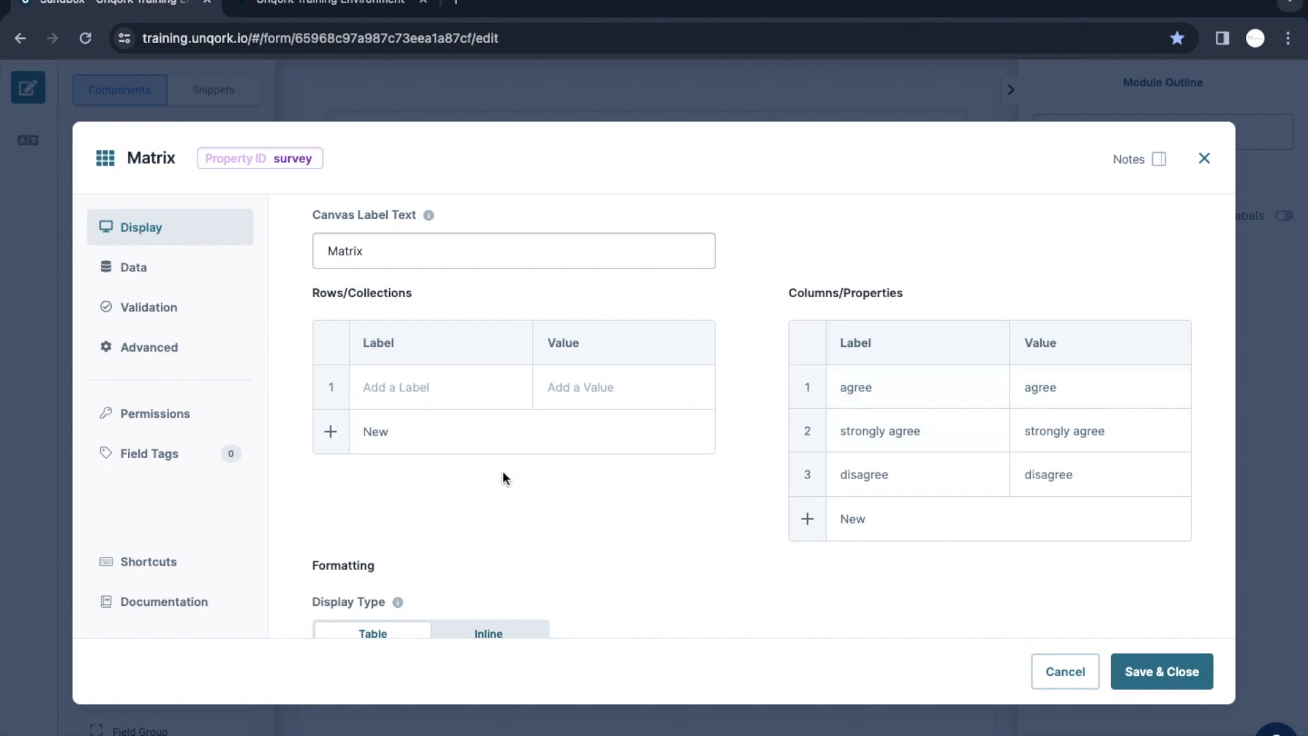
Enter "Video was good ?" as the label and value of the matrix's first entry under Rows/Collections.
click(420, 389)
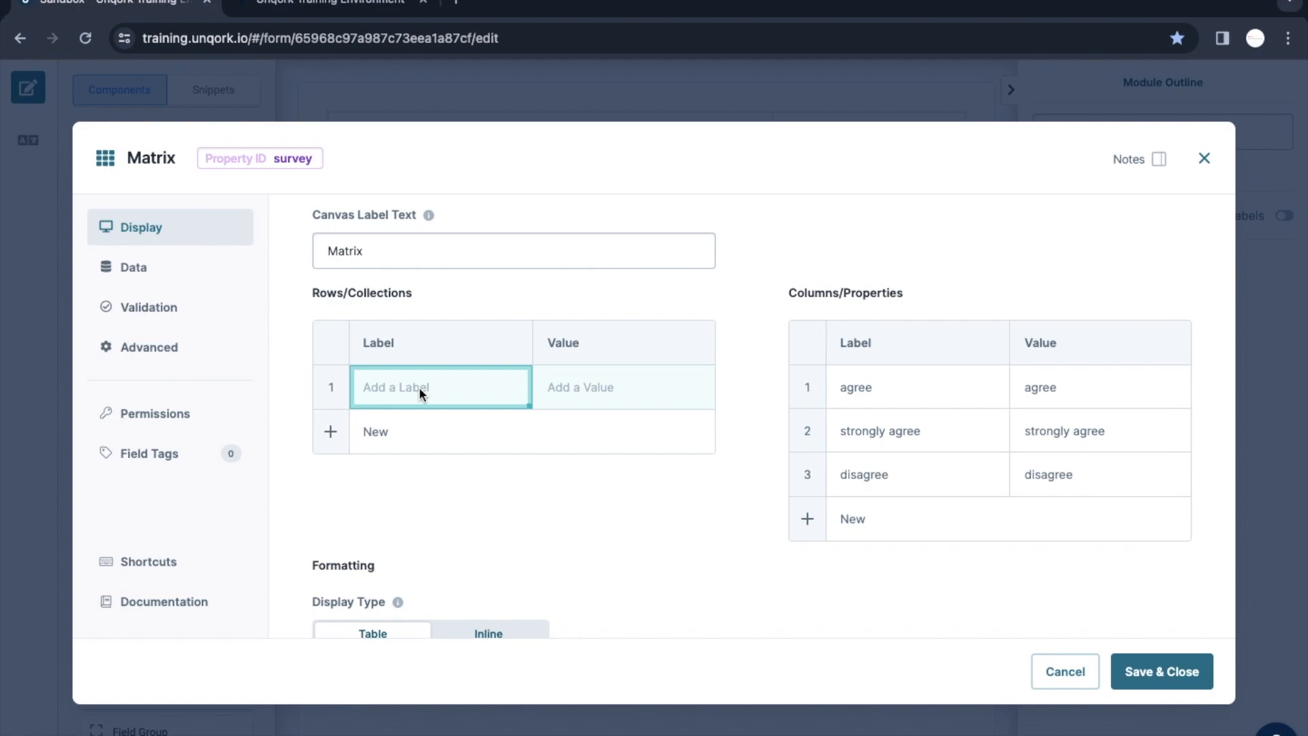
text(How was the)
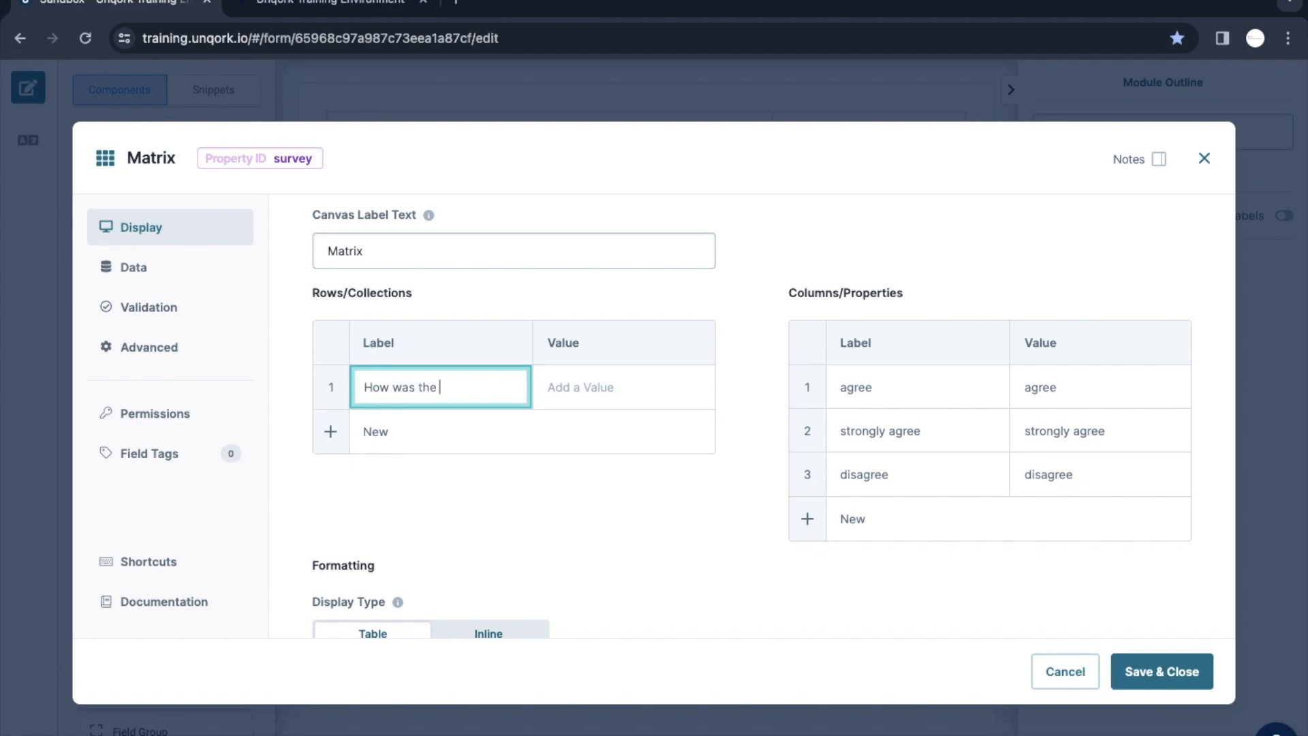
key(ctrl+a)
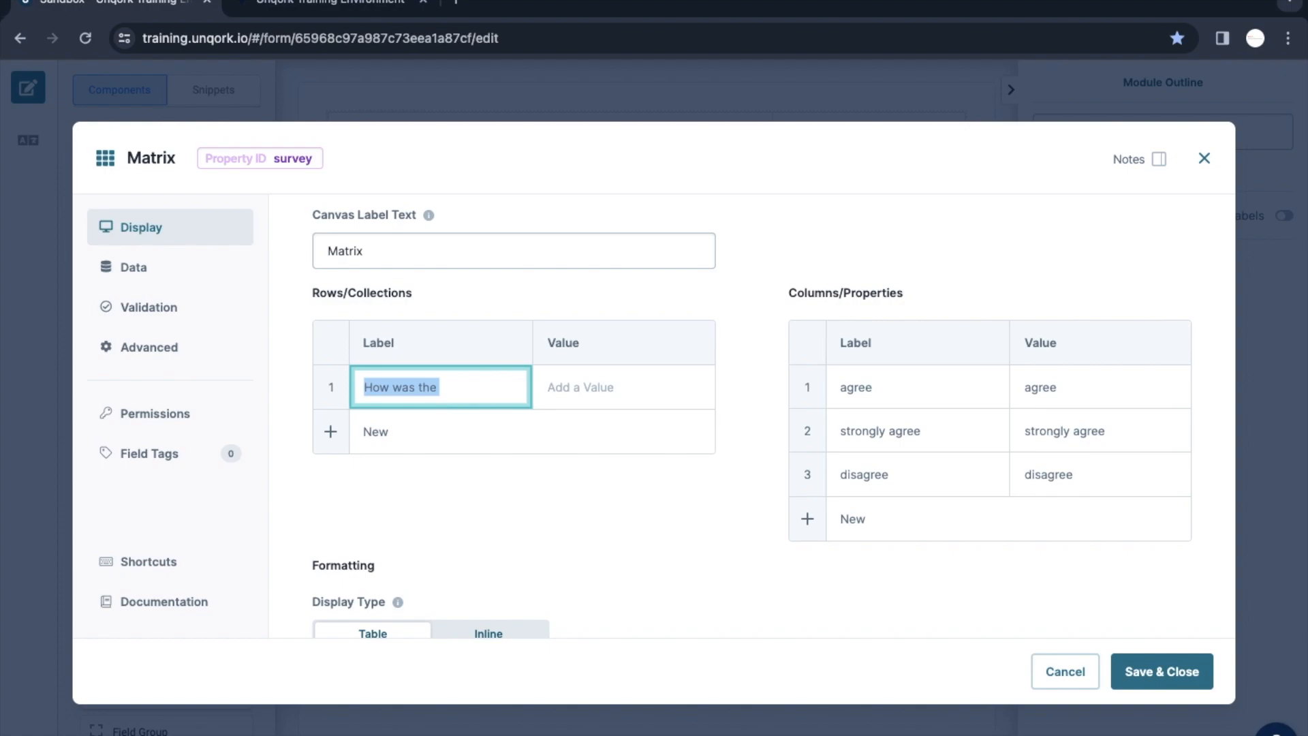
text(Vi)
key(BackSpace)
key(BackSpace)
text(Vid)
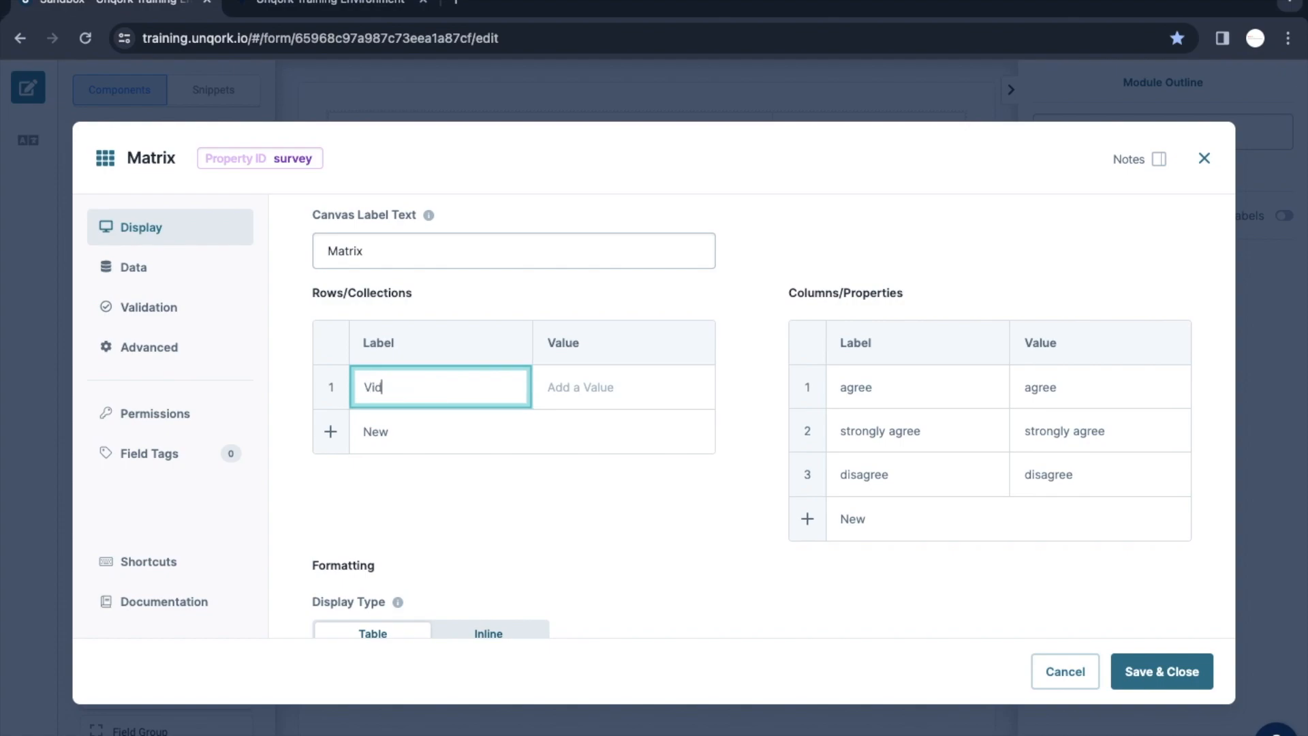
text(eo was good ?)
click(611, 404)
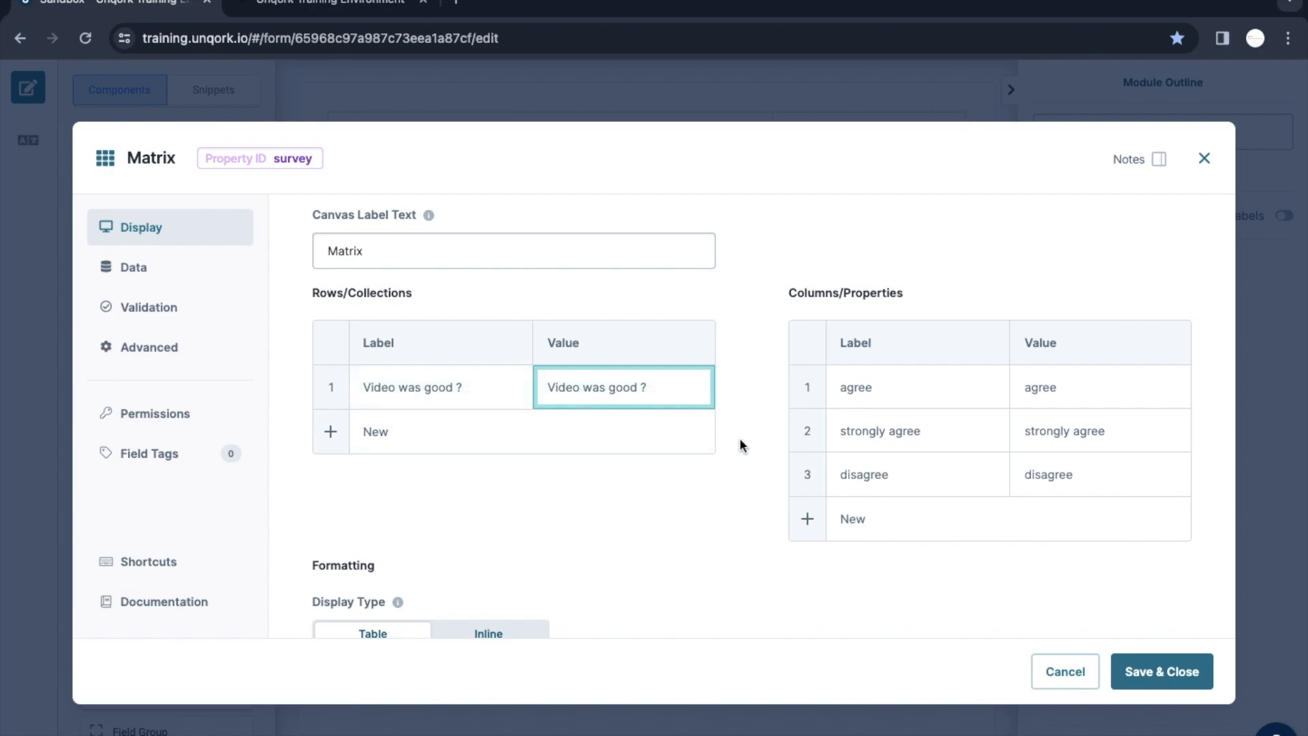
Save and close the Matrix settings and save the Sandbox module.
scroll(739, 438, down, 1)
click(1135, 667)
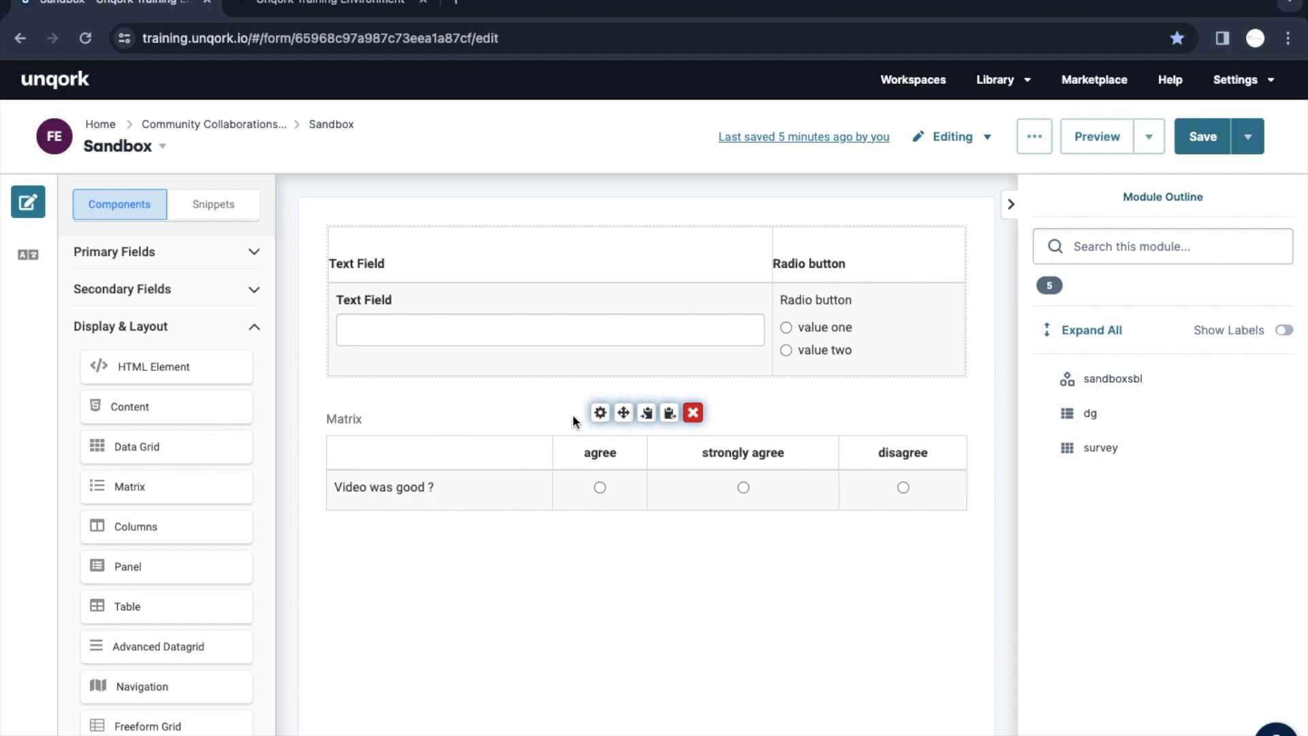
click(1203, 138)
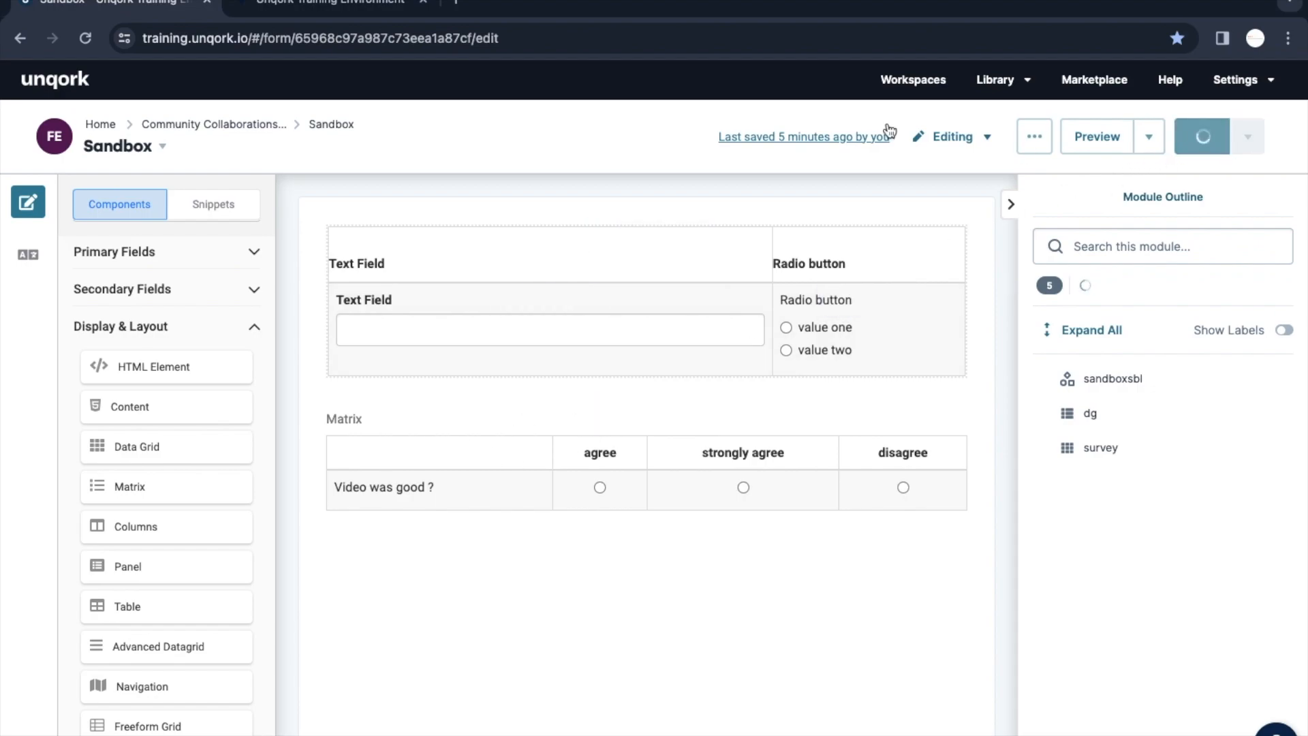
In the module preview, clear the console and try each answer of the "Video was good ?" row, finishing on agree.
click(315, 7)
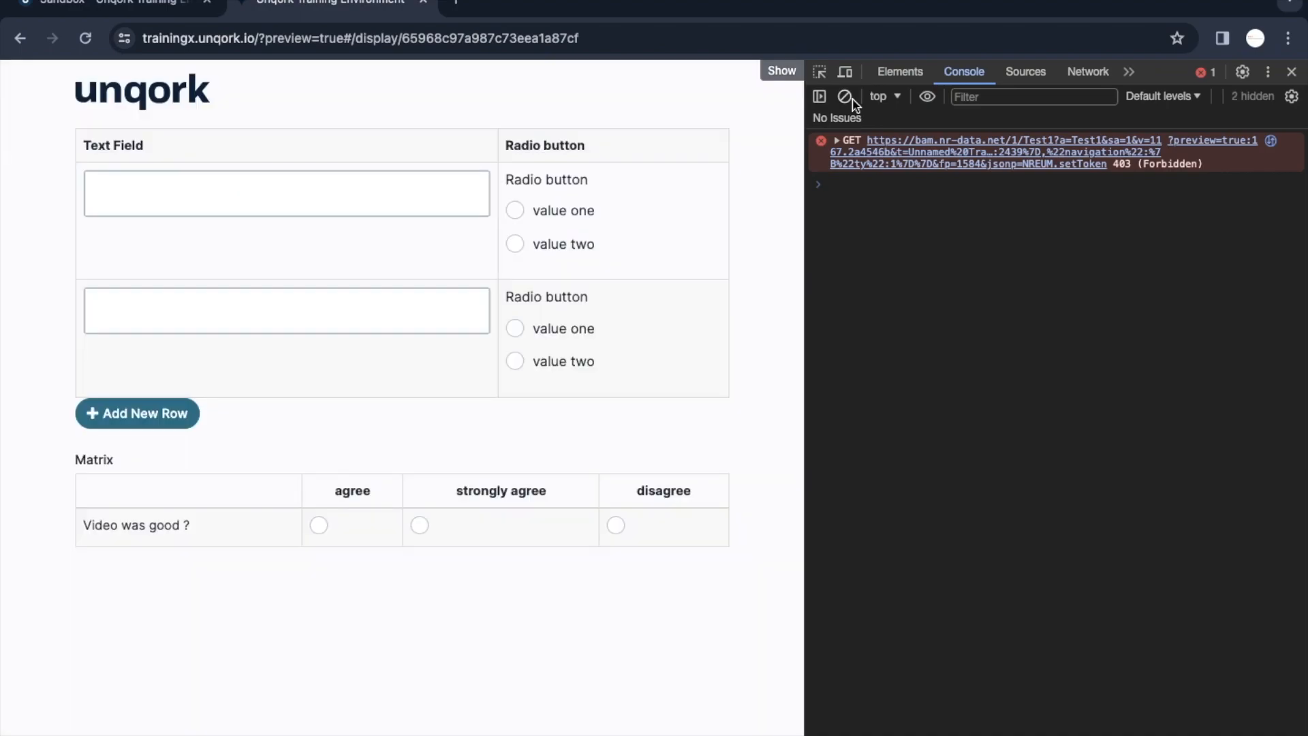
click(846, 97)
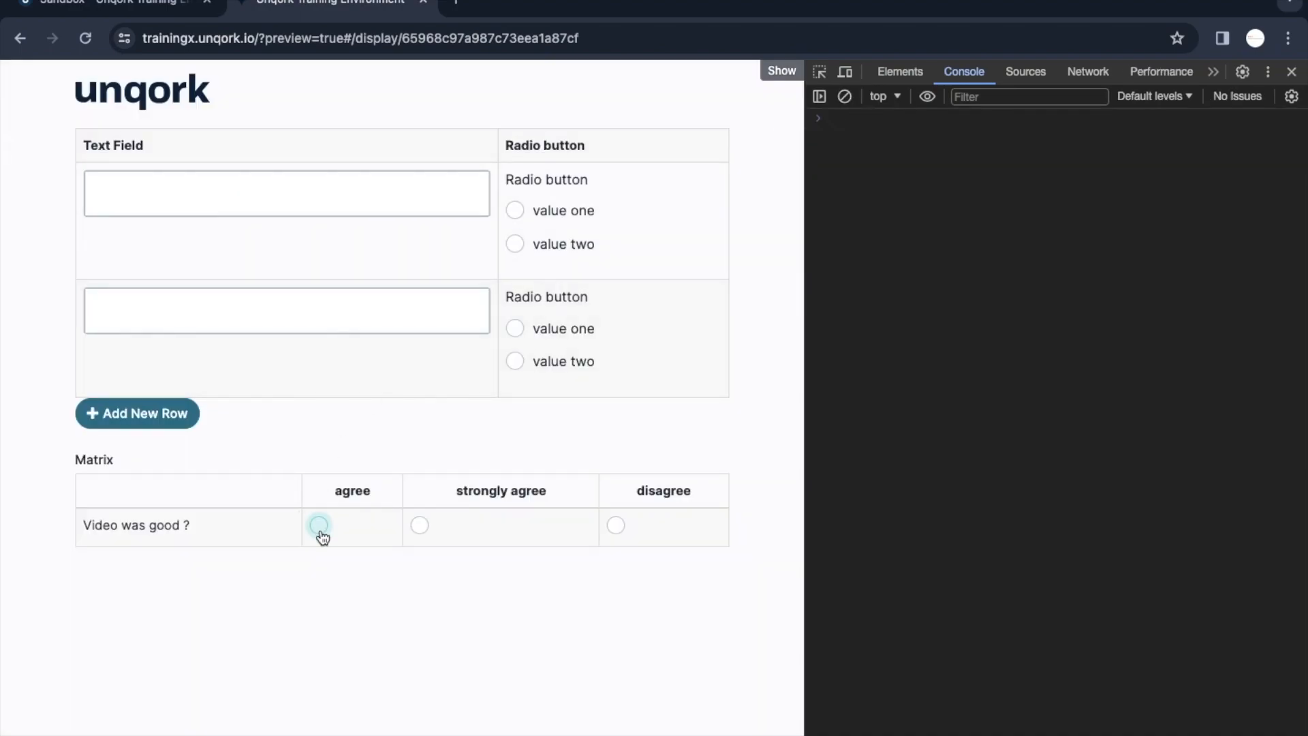
click(420, 525)
click(616, 527)
click(318, 525)
Run angular.element('.unqorkio-form').scope().submission in the console, clear the output and run the same command again.
key(super+v)
key(Return)
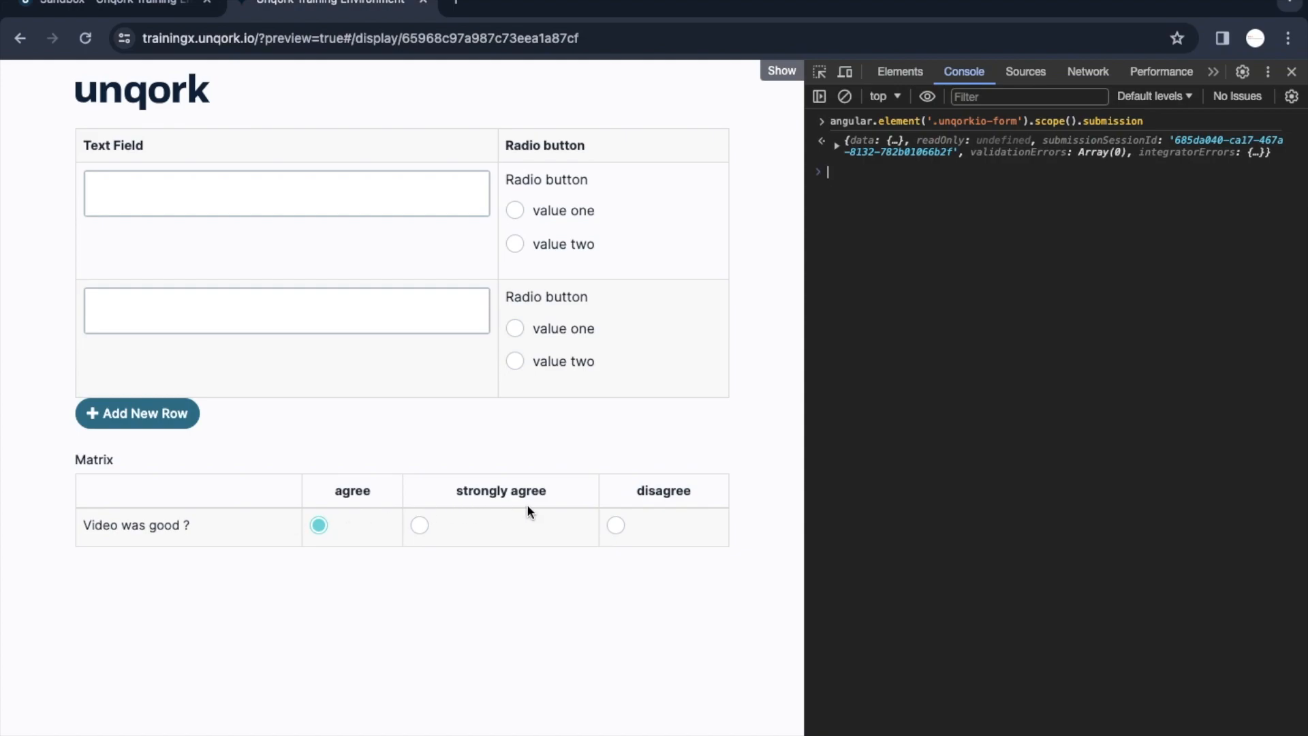
click(838, 146)
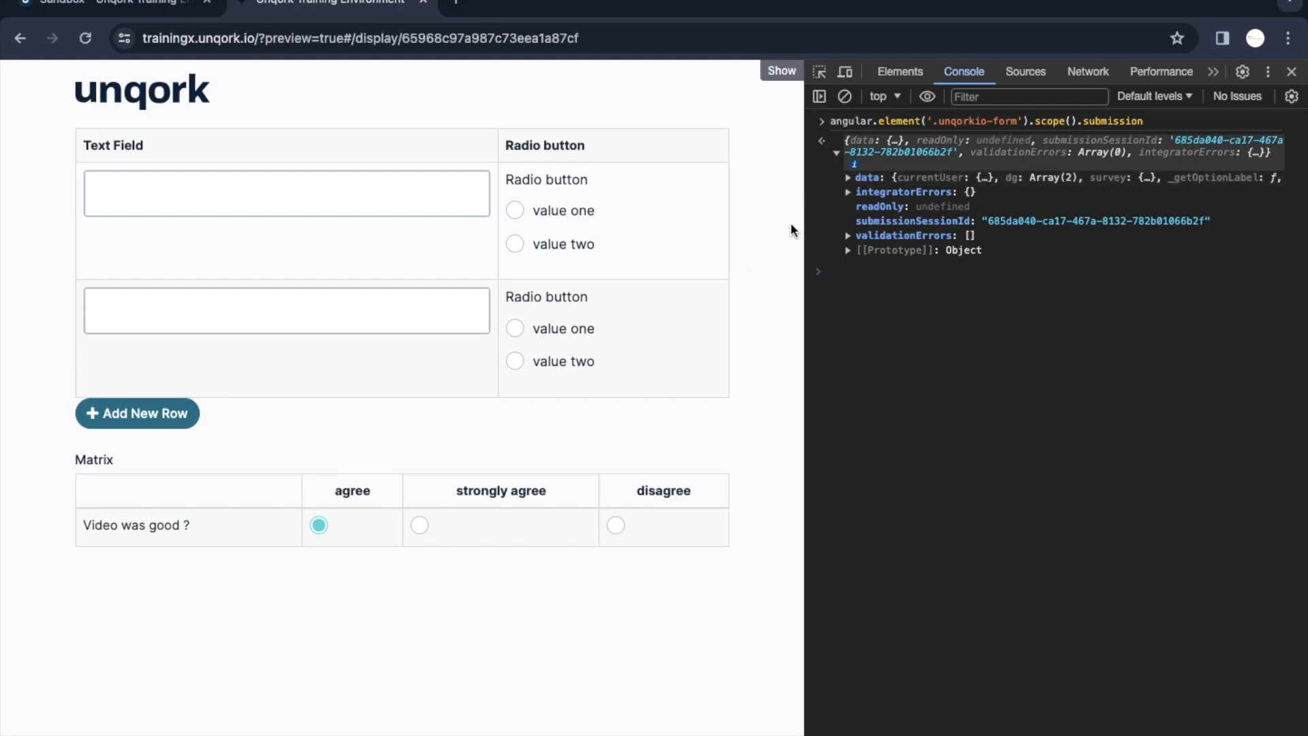
click(845, 96)
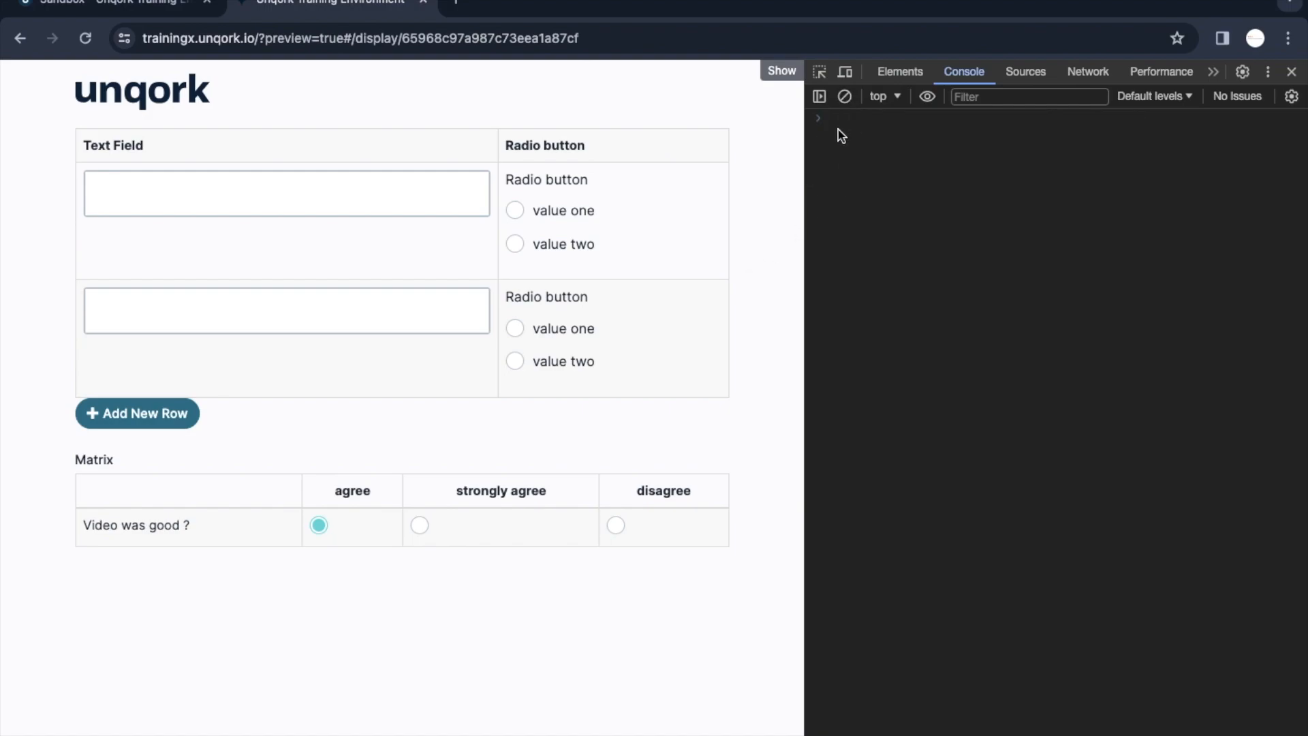
key(Up)
key(Return)
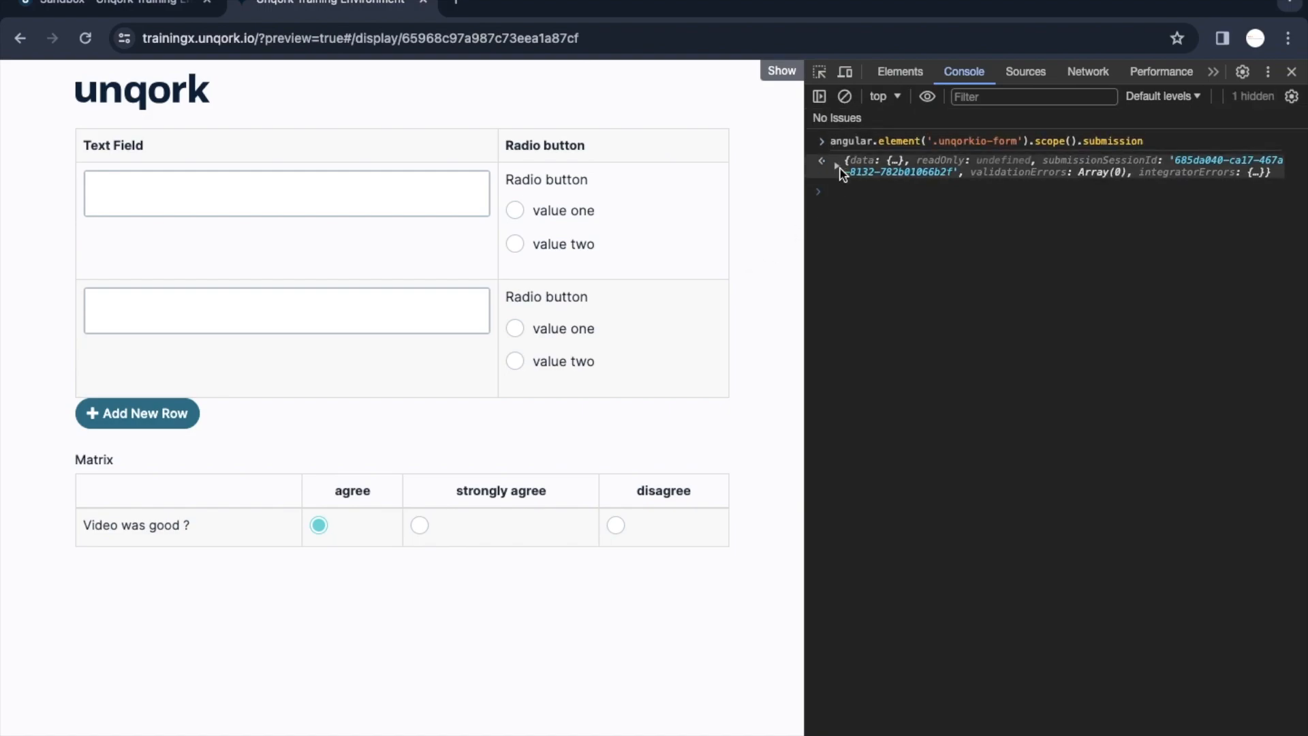
Expand the logged submission's data and examine the value stored under the survey property.
click(838, 166)
click(864, 199)
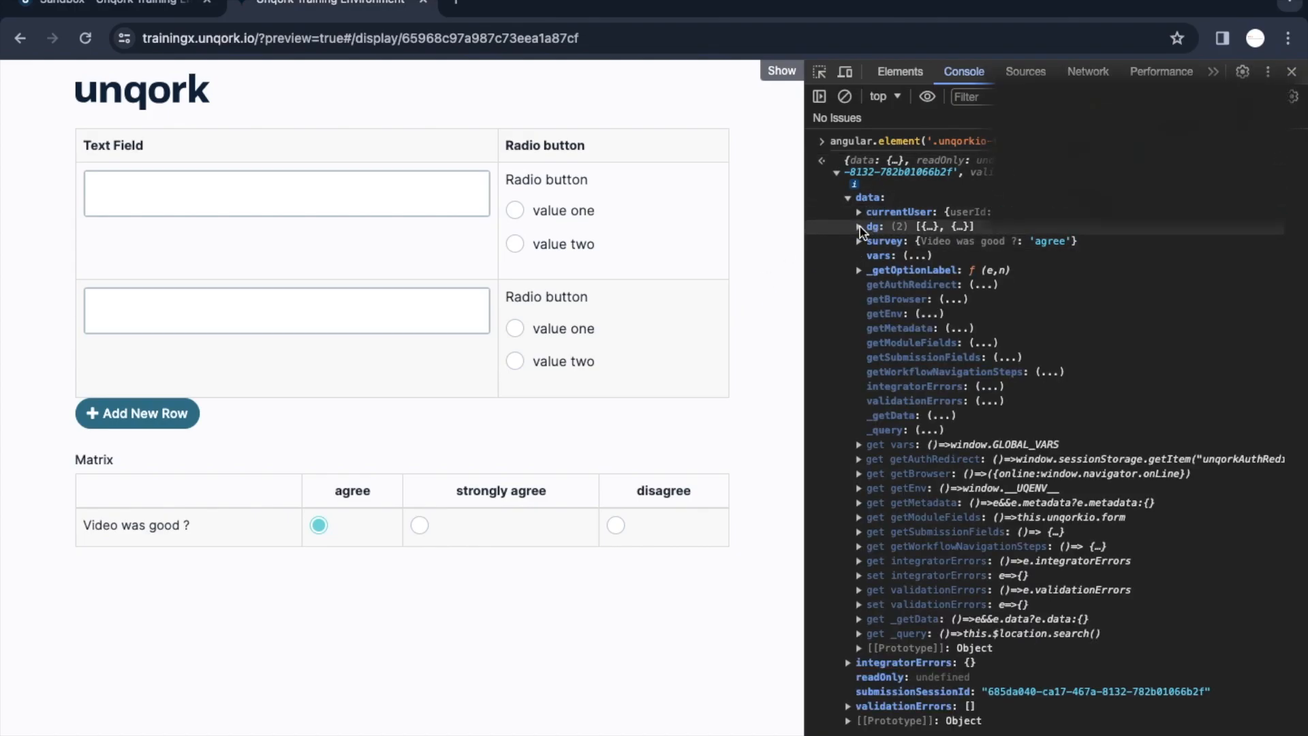
drag(868, 242, 906, 248)
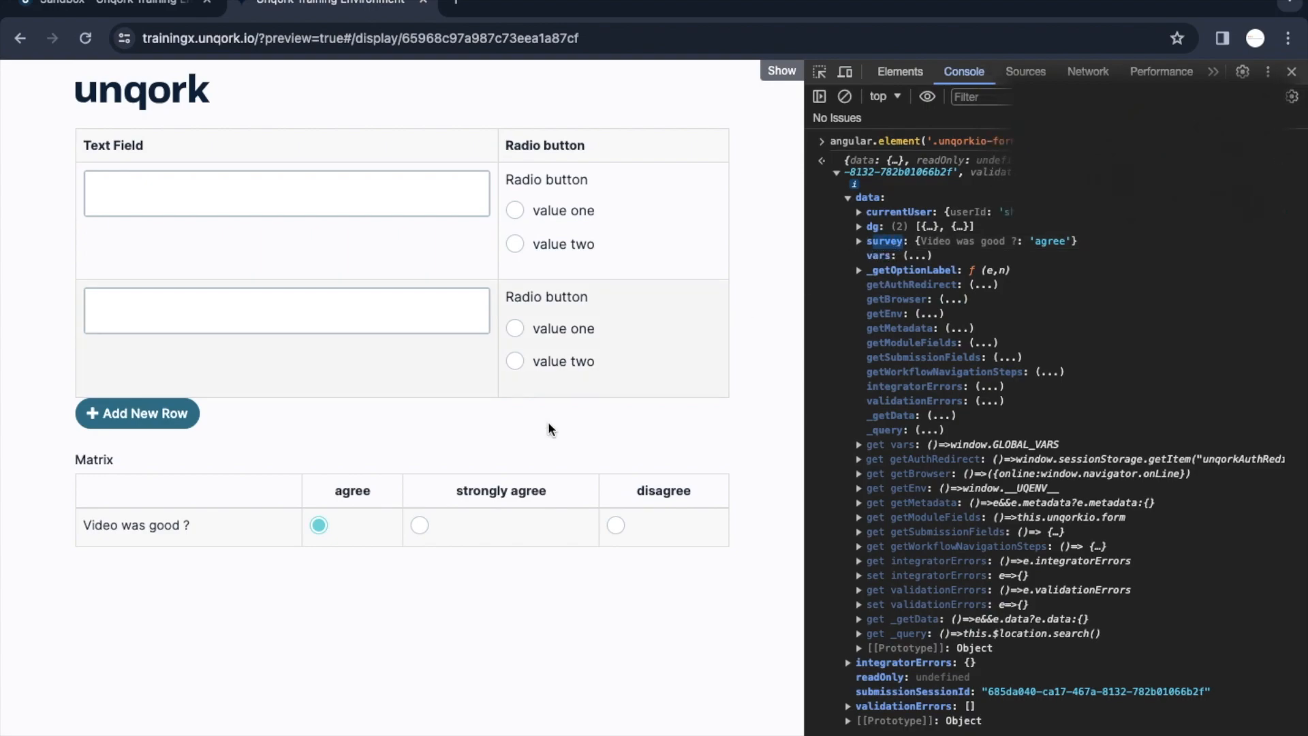
click(860, 243)
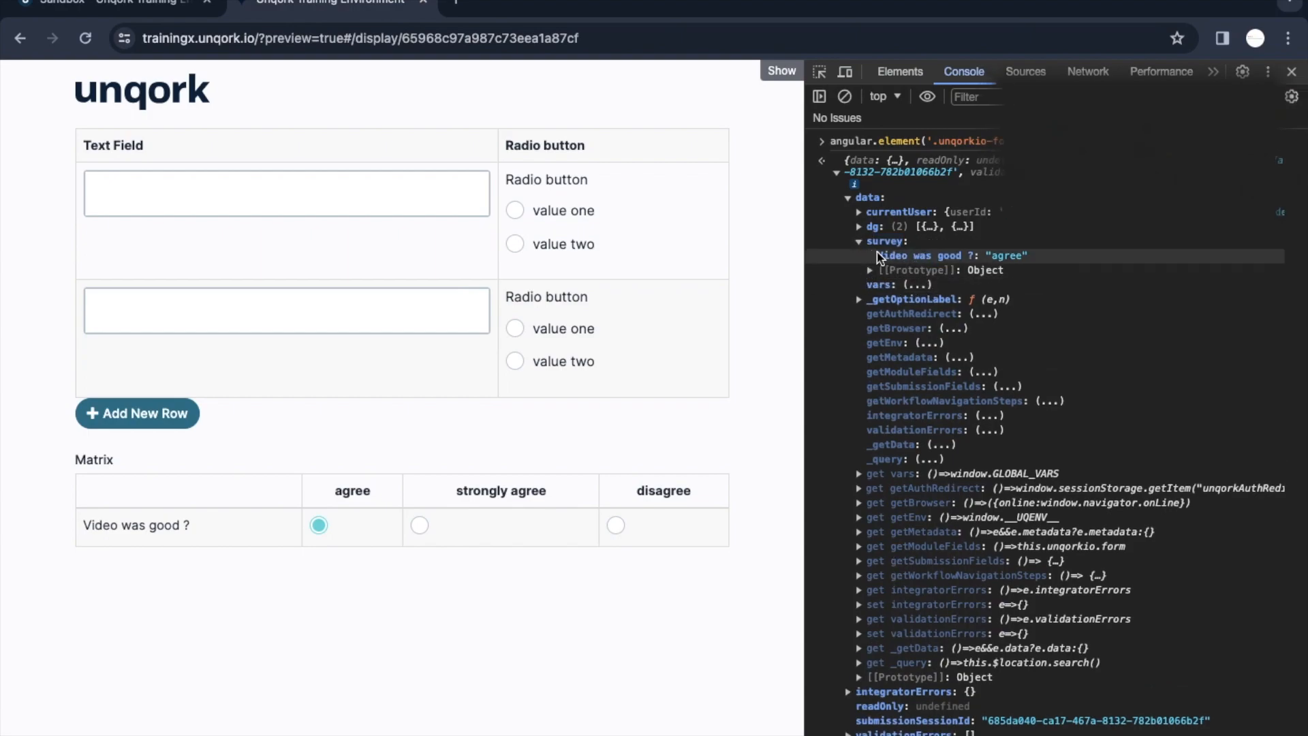
click(868, 244)
click(869, 244)
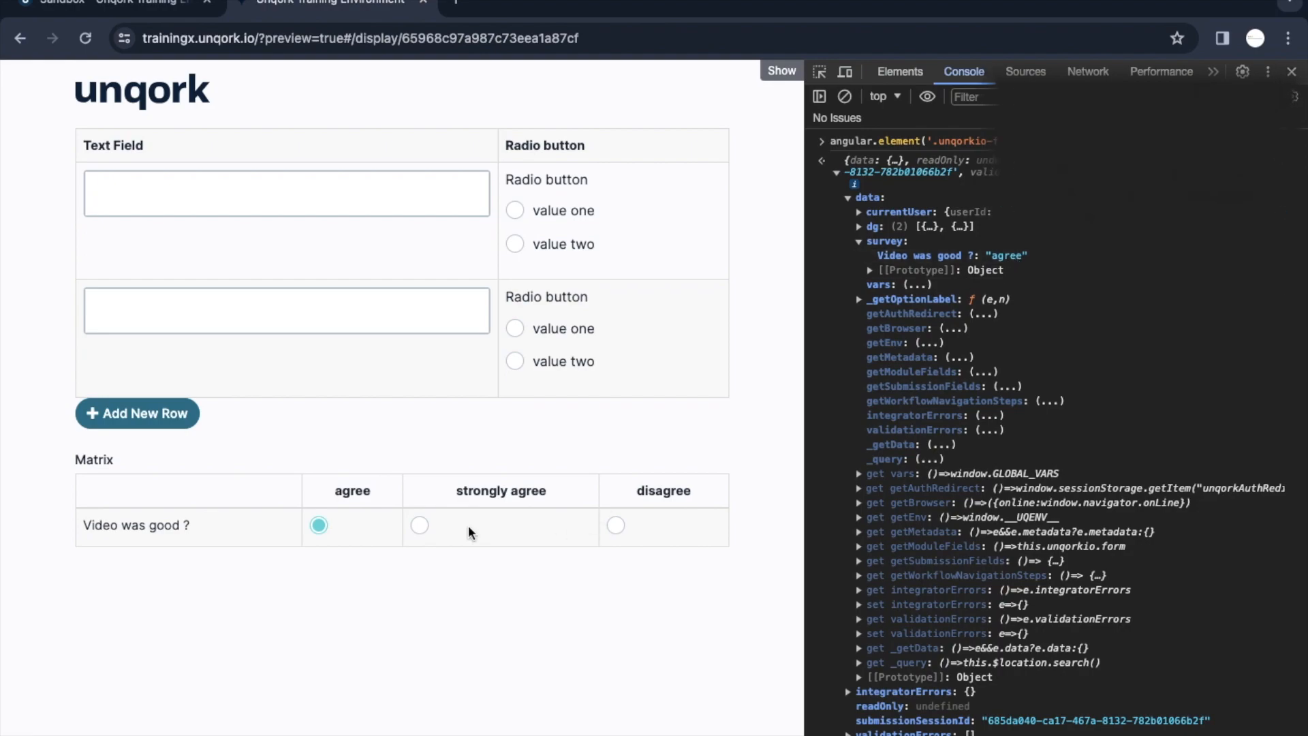
Change the matrix answer to strongly agree, log the submission again in a cleared console and inspect its survey data.
click(419, 525)
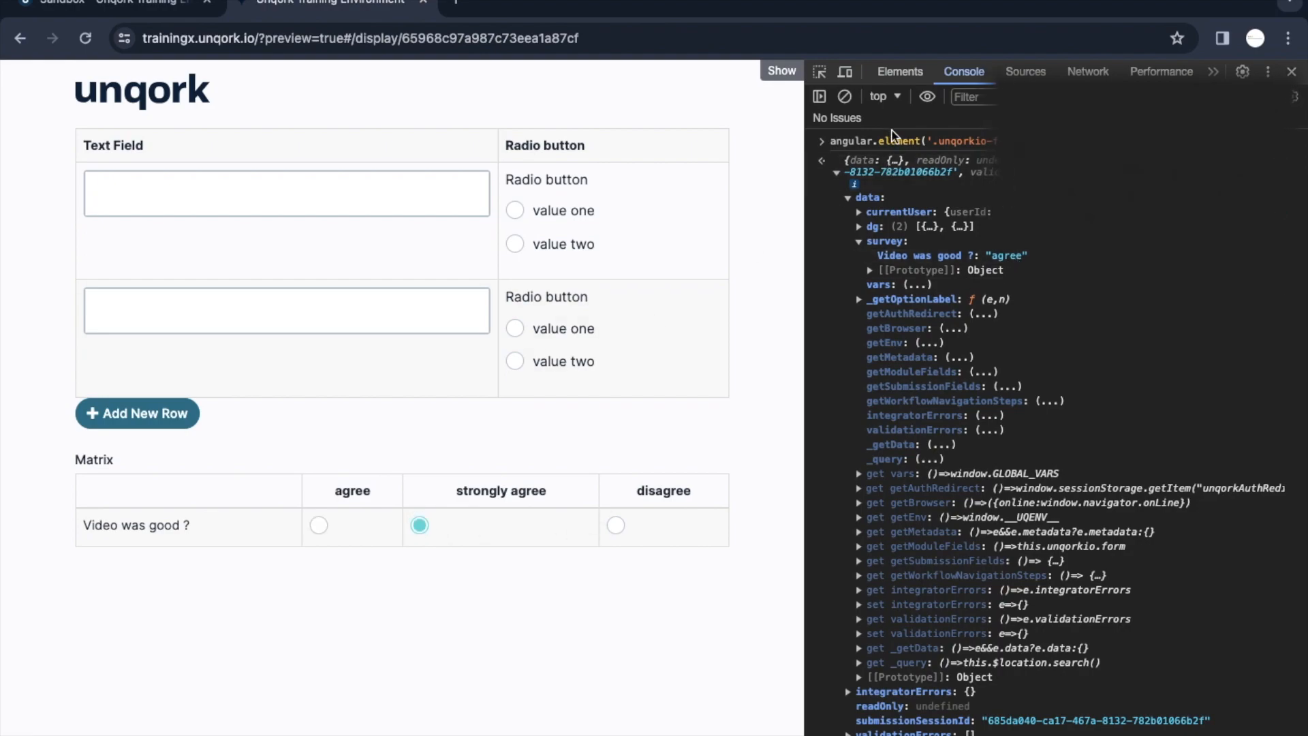
click(845, 96)
key(ctrl+v)
key(Return)
click(855, 152)
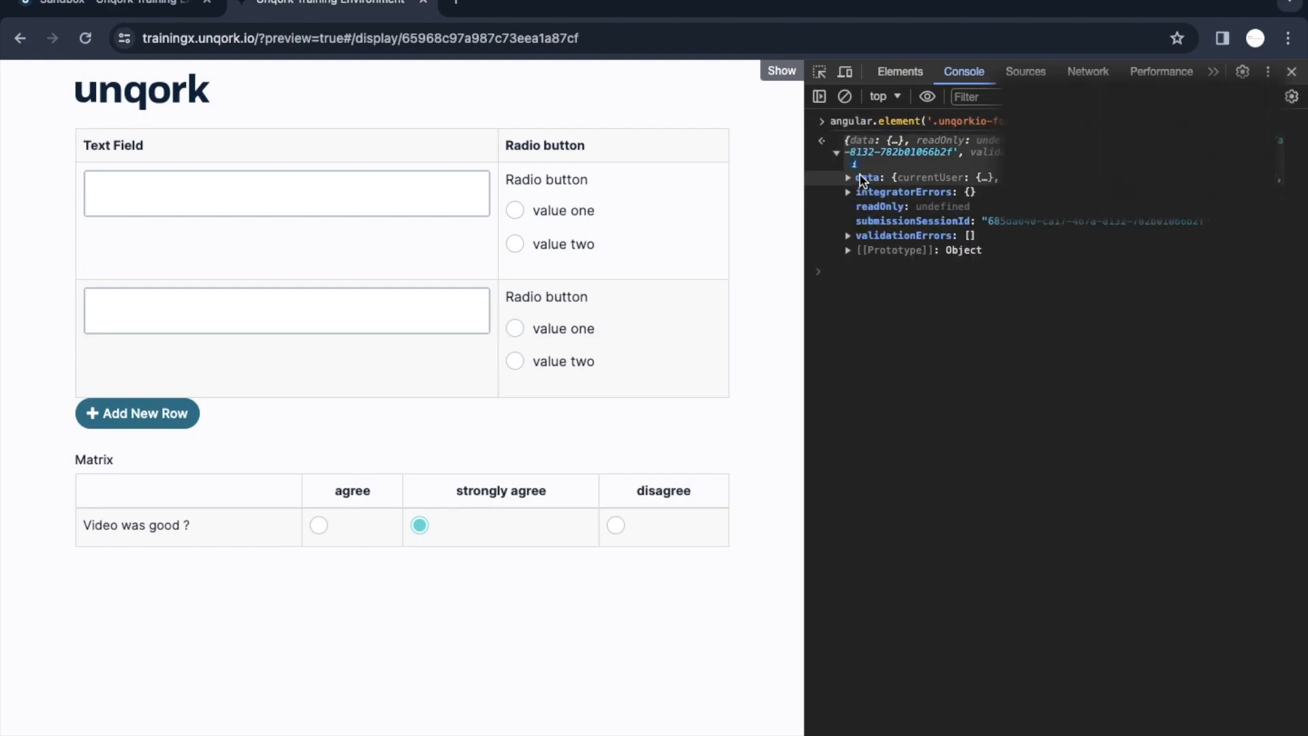
click(859, 178)
click(904, 222)
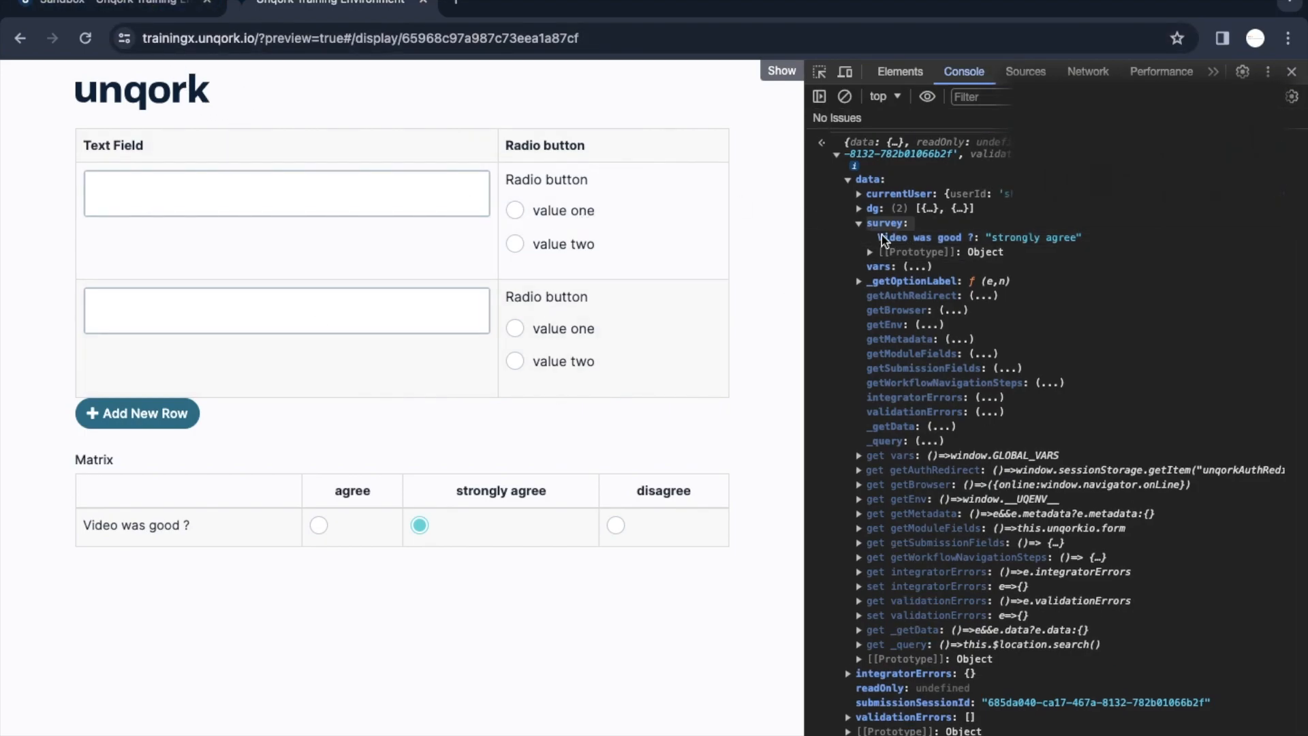
Return to the module editor, open the Matrix component's settings and set its Display Type to Inline.
click(141, 6)
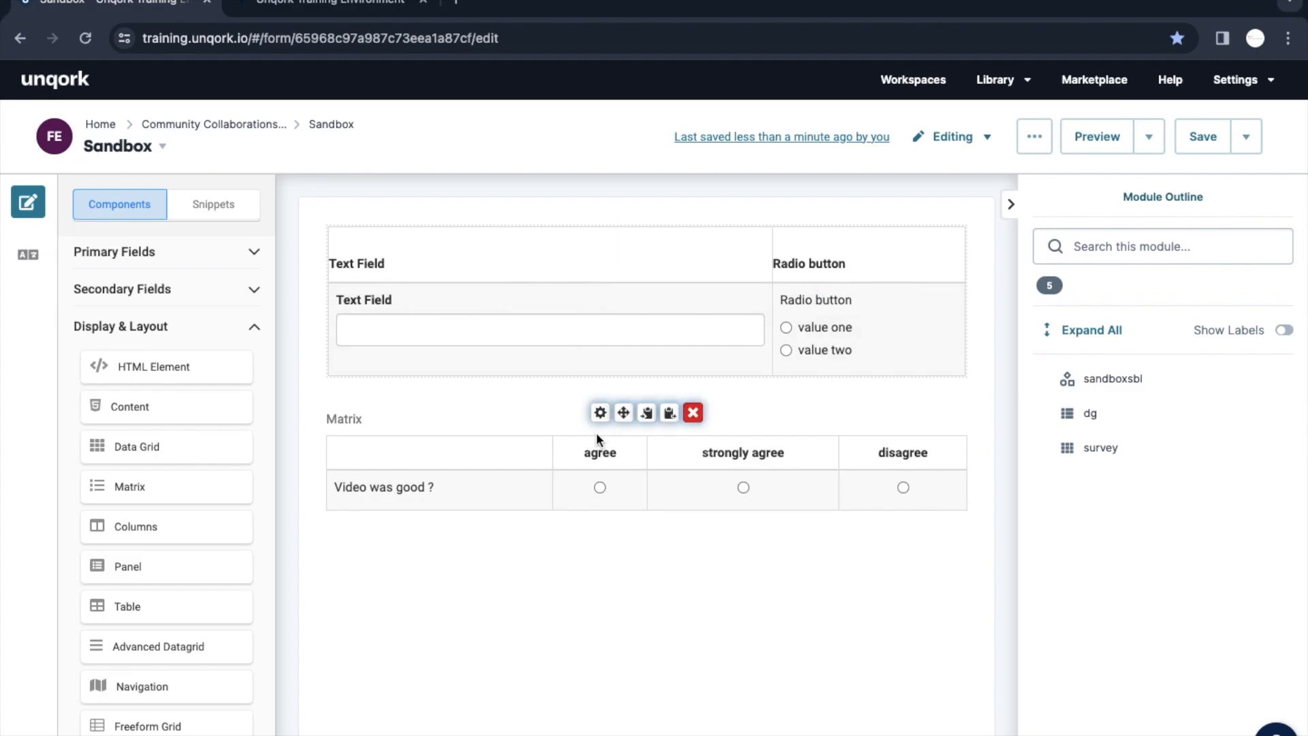
click(600, 413)
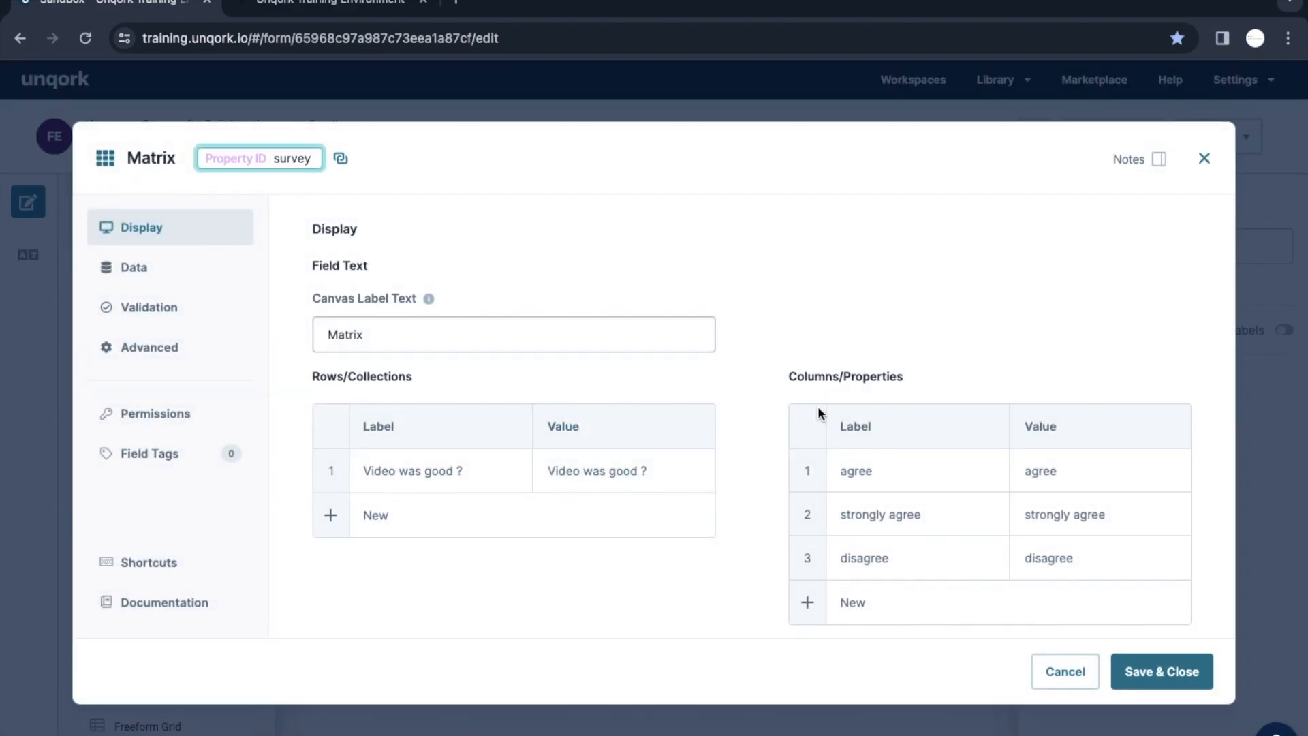
scroll(818, 406, down, 5)
click(511, 353)
click(511, 353)
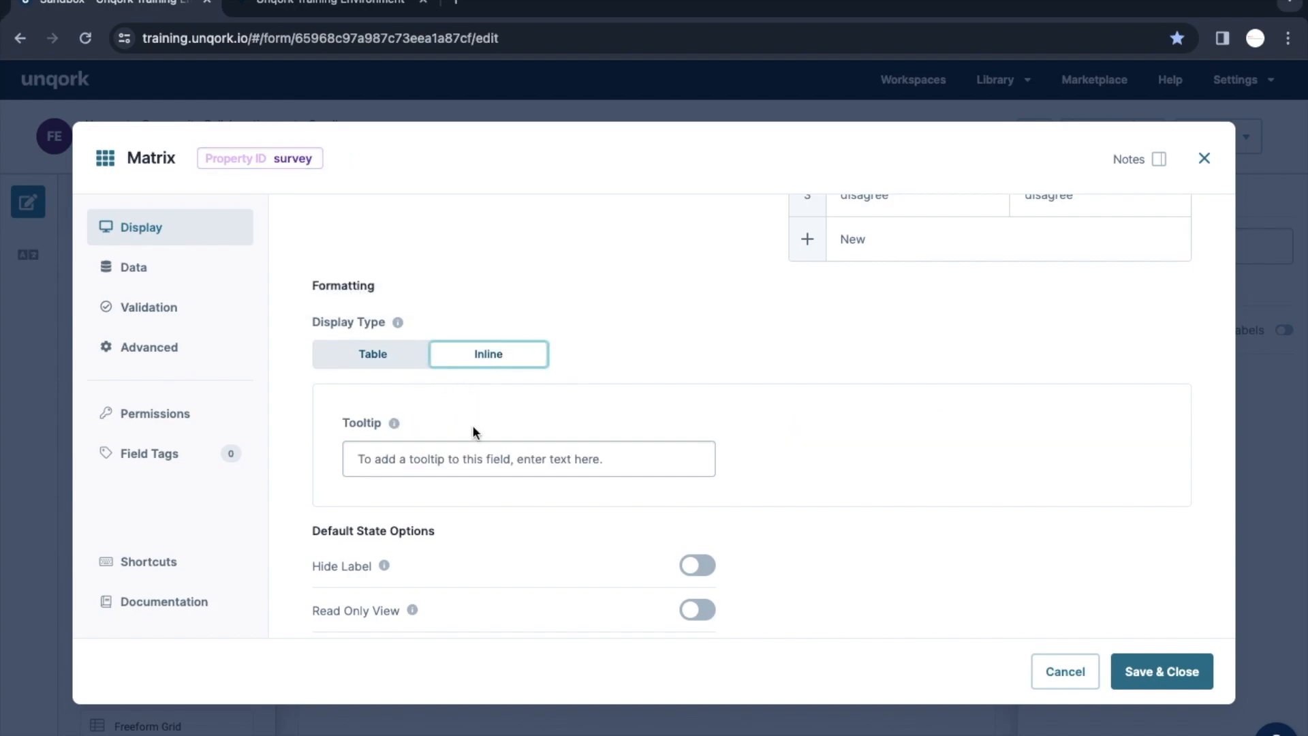
Look through the matrix's default state, data storage, validation and advanced styling settings.
scroll(729, 400, down, 1)
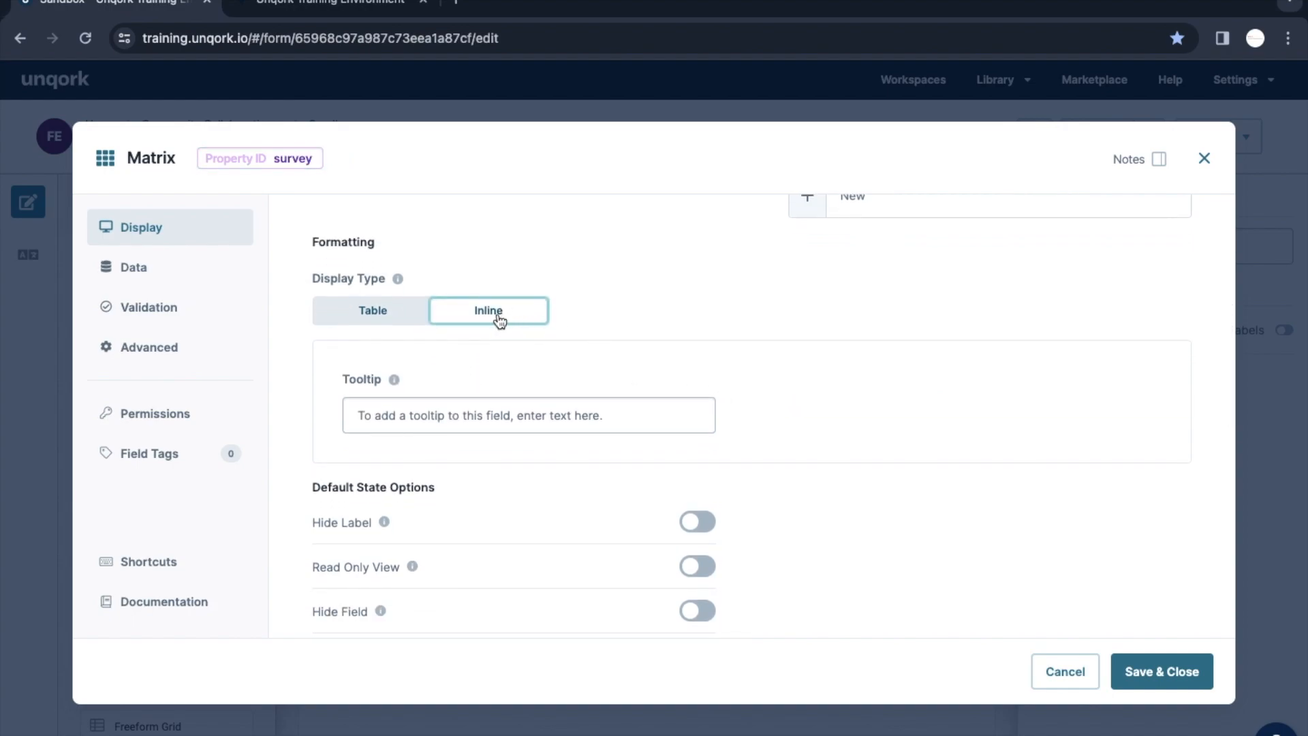
scroll(875, 434, down, 2)
scroll(875, 434, down, 3)
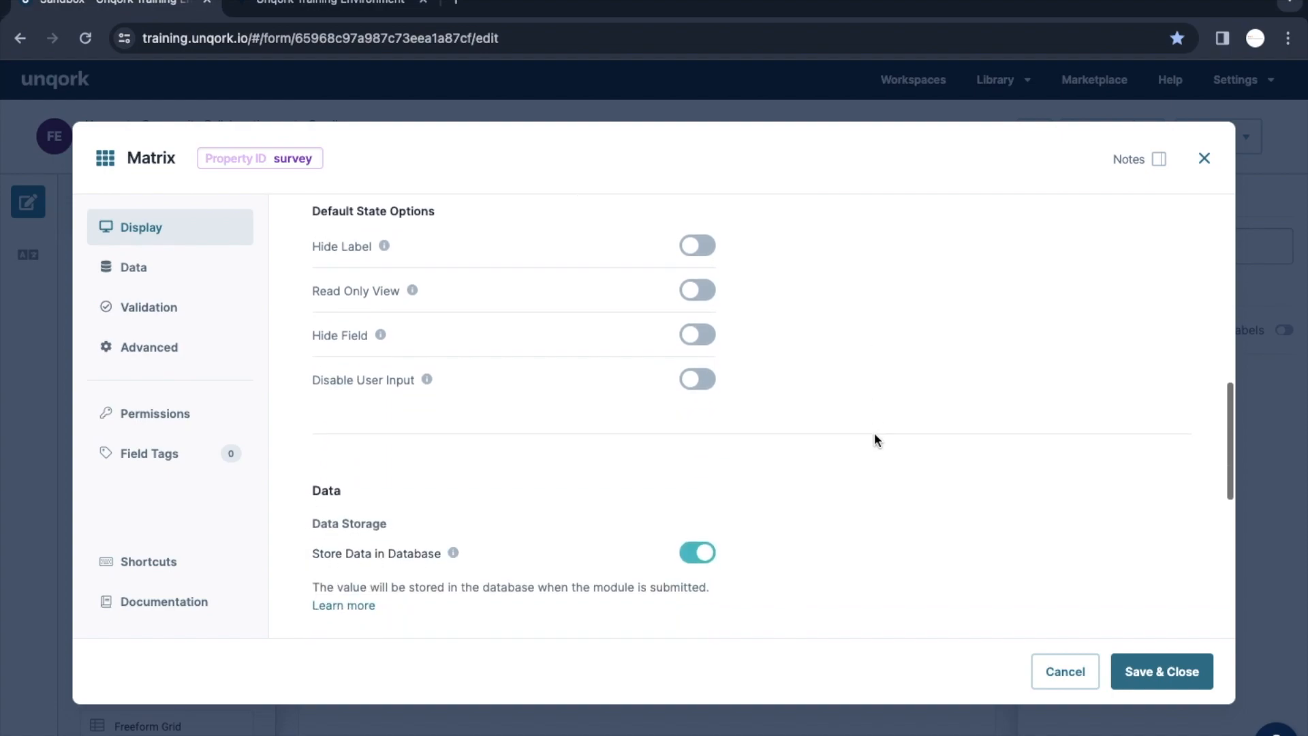
scroll(875, 434, down, 4)
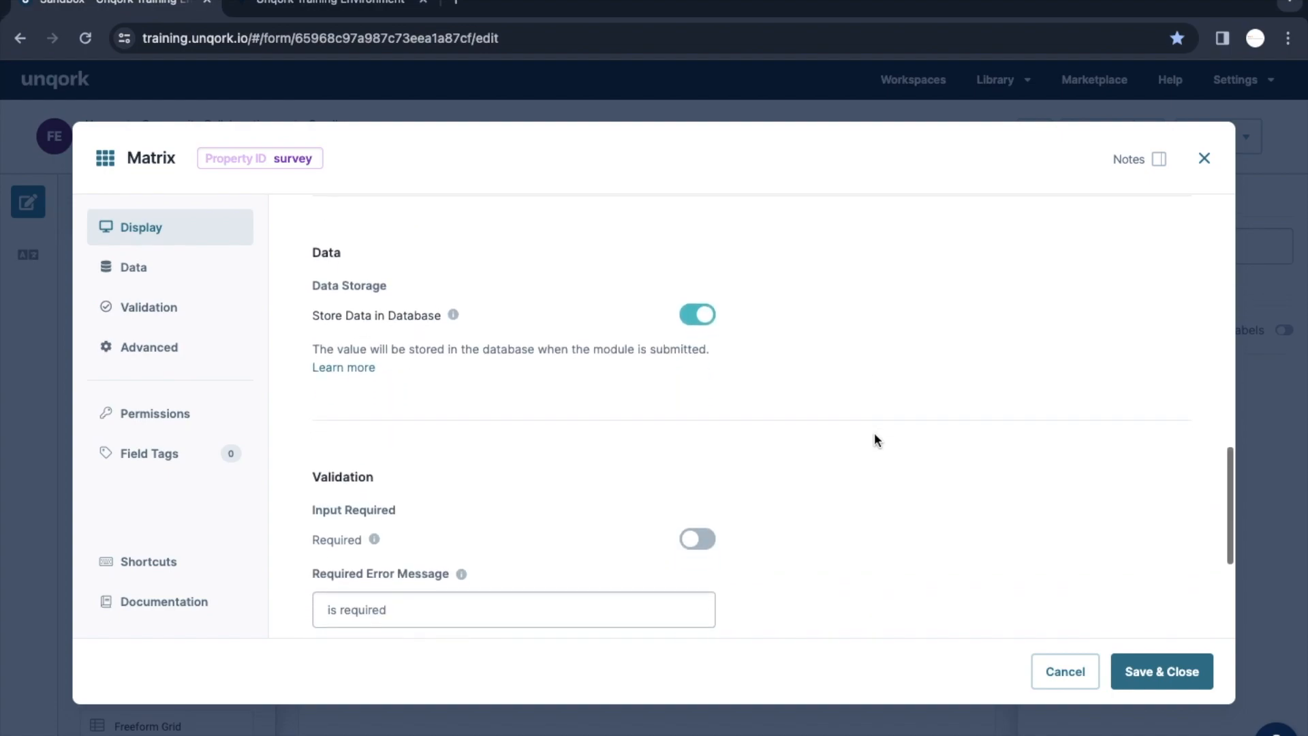
scroll(890, 458, down, 3)
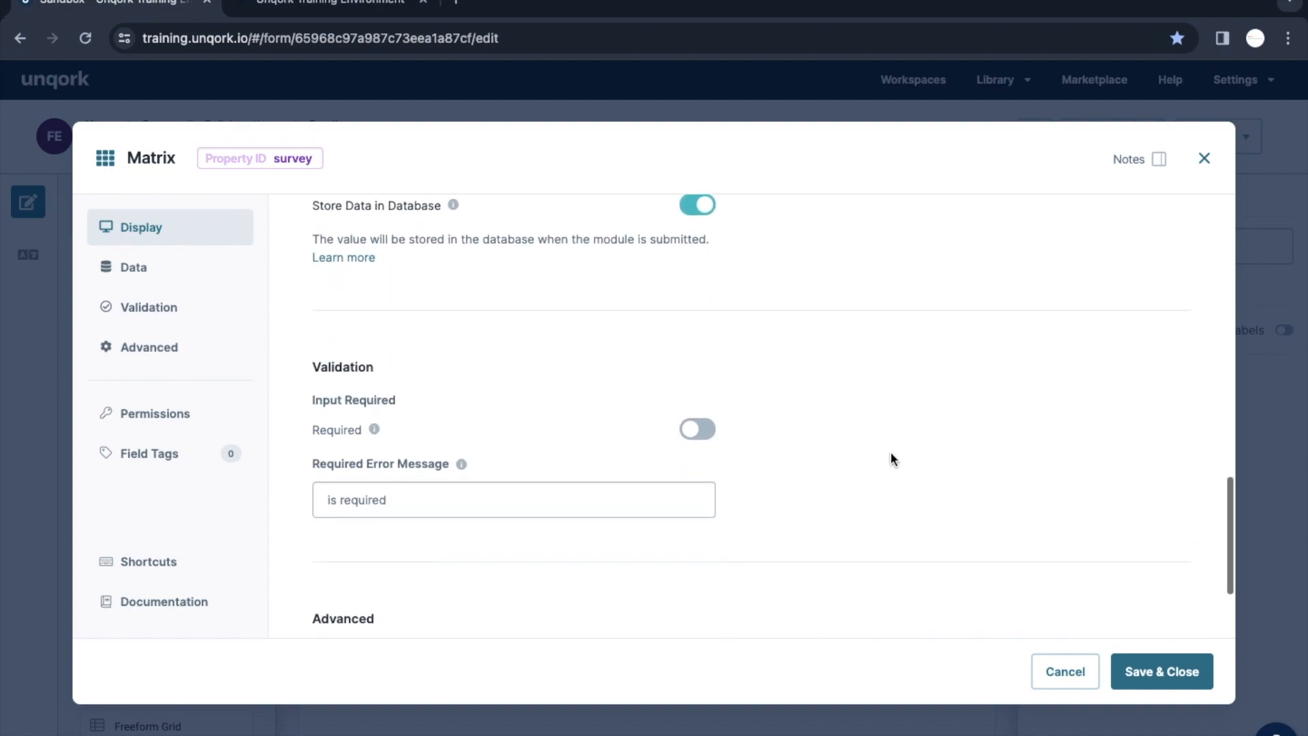
scroll(897, 372, up, 8)
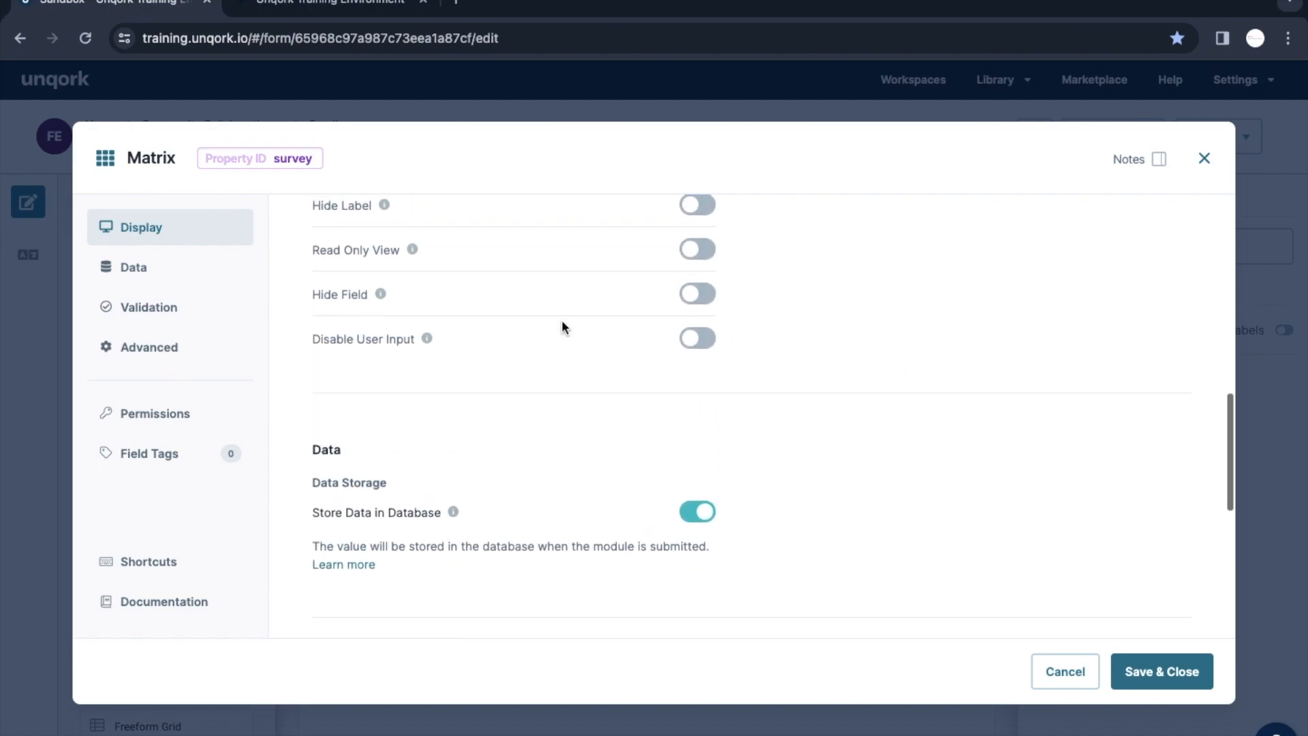
scroll(562, 321, up, 2)
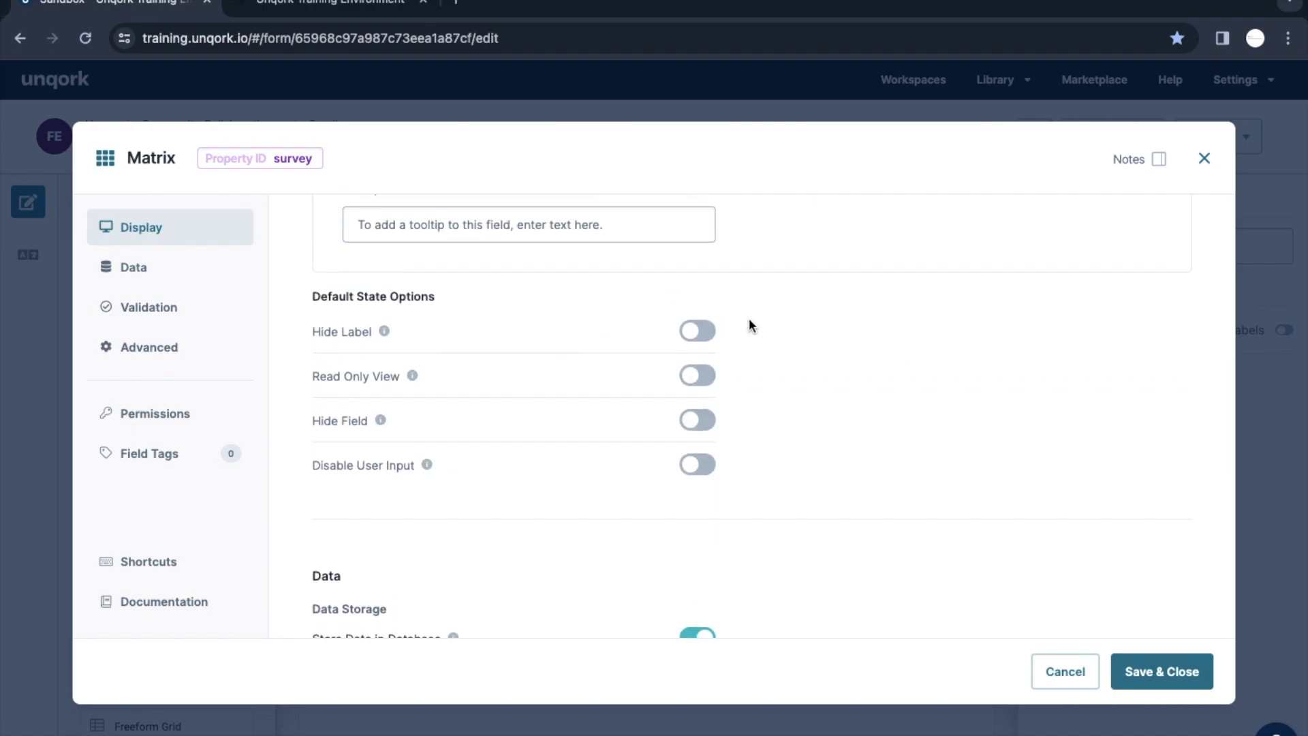
scroll(750, 317, down, 5)
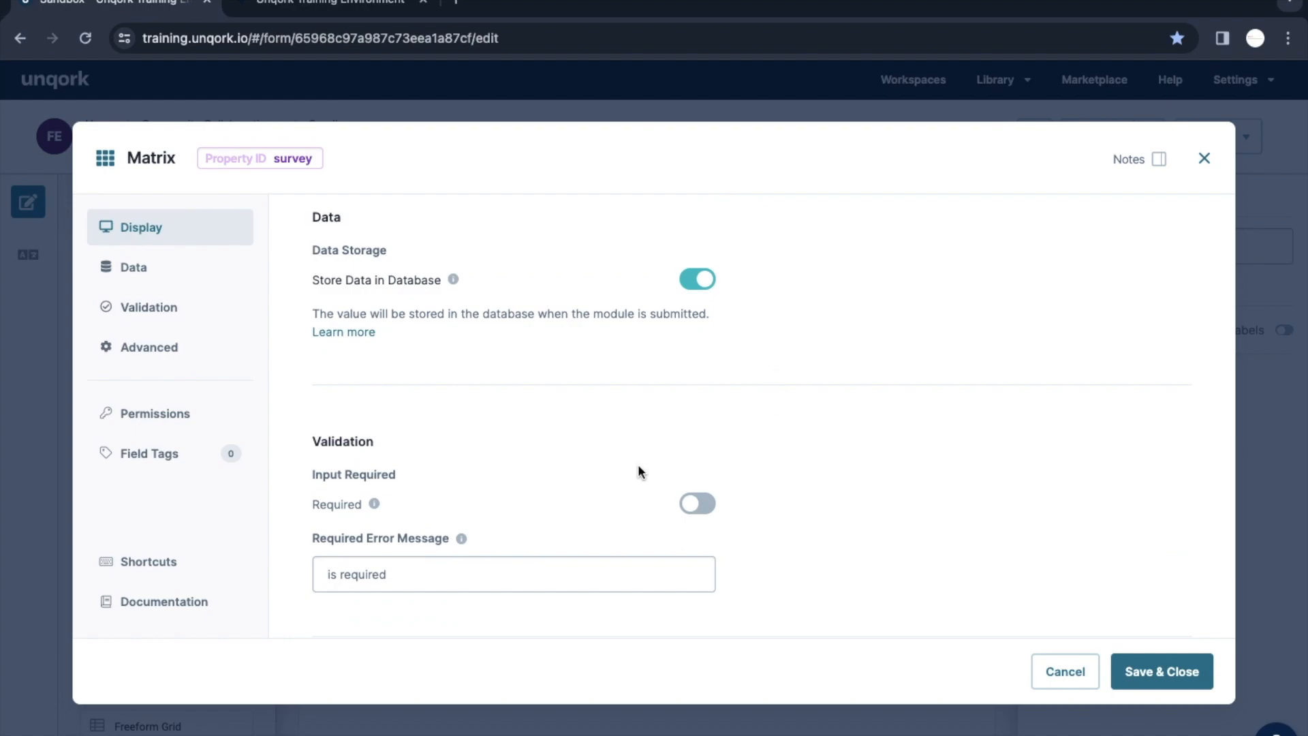
scroll(444, 385, down, 3)
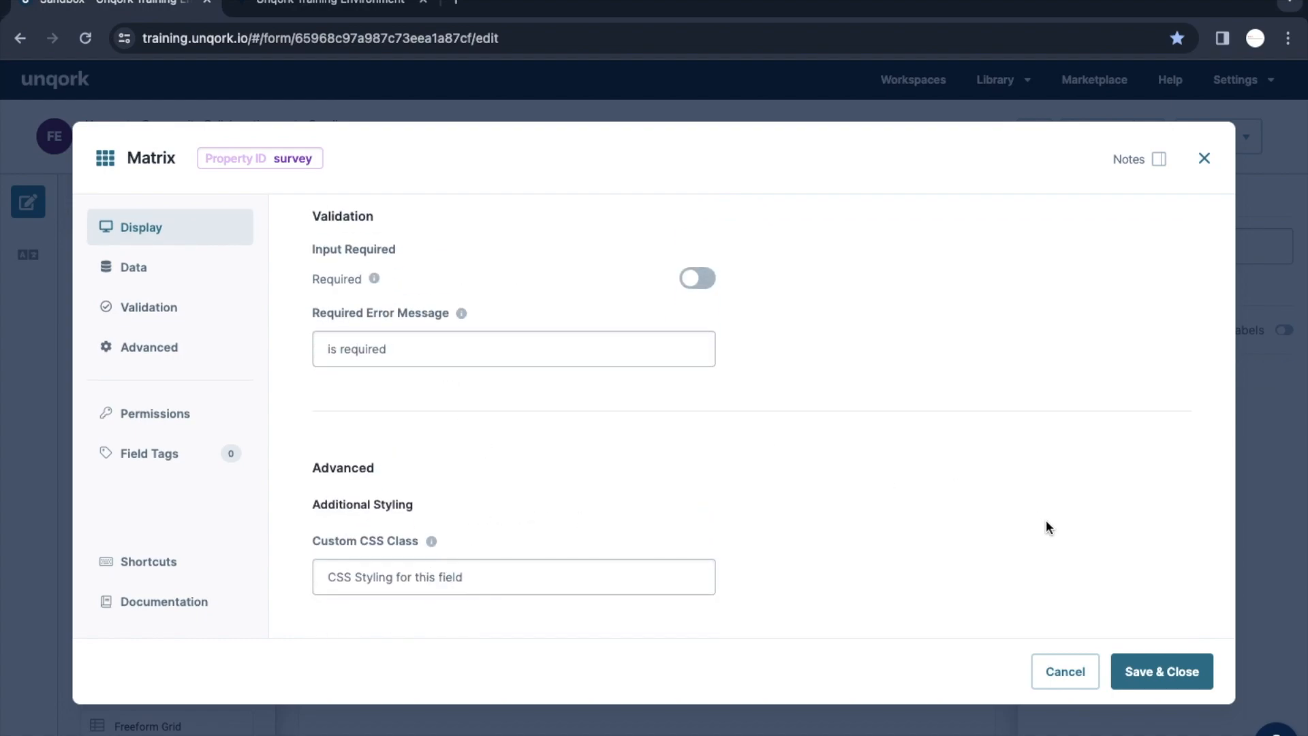
Save the Matrix settings, reopen them to review the rows, columns and display type, and save and close them again.
click(1159, 674)
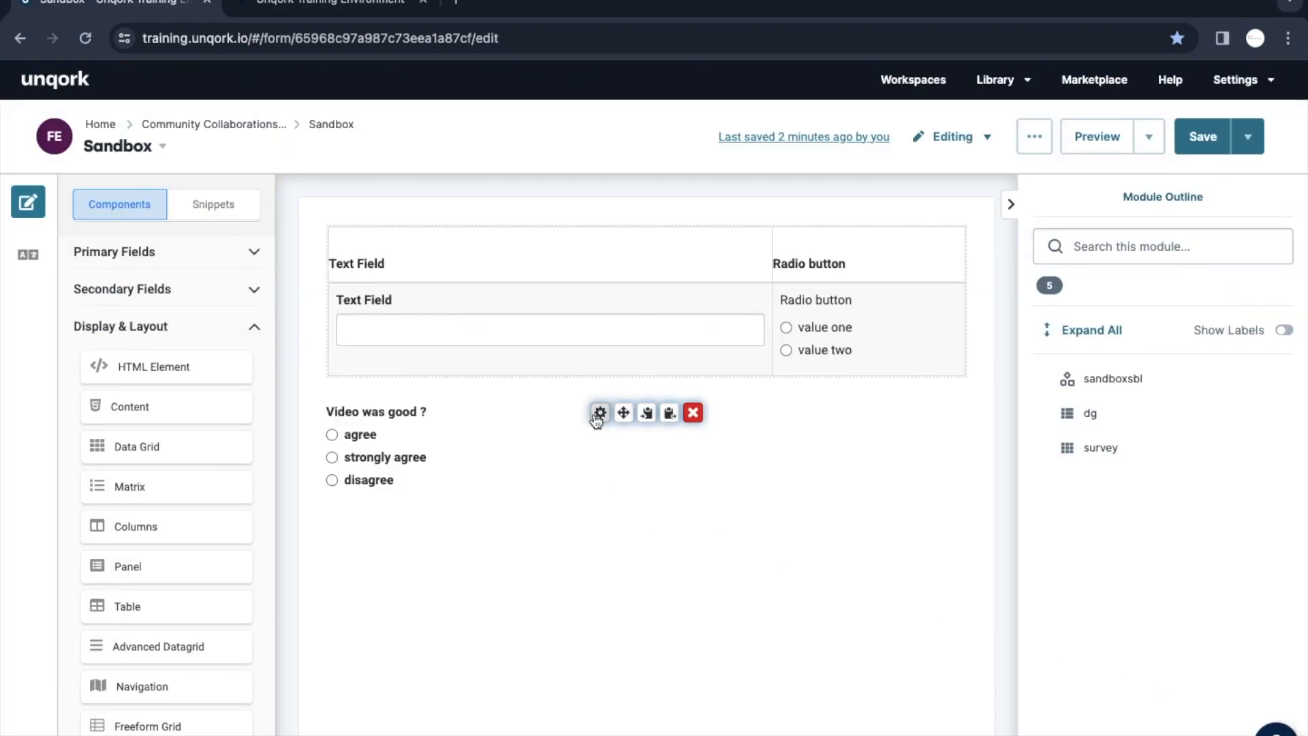
click(598, 414)
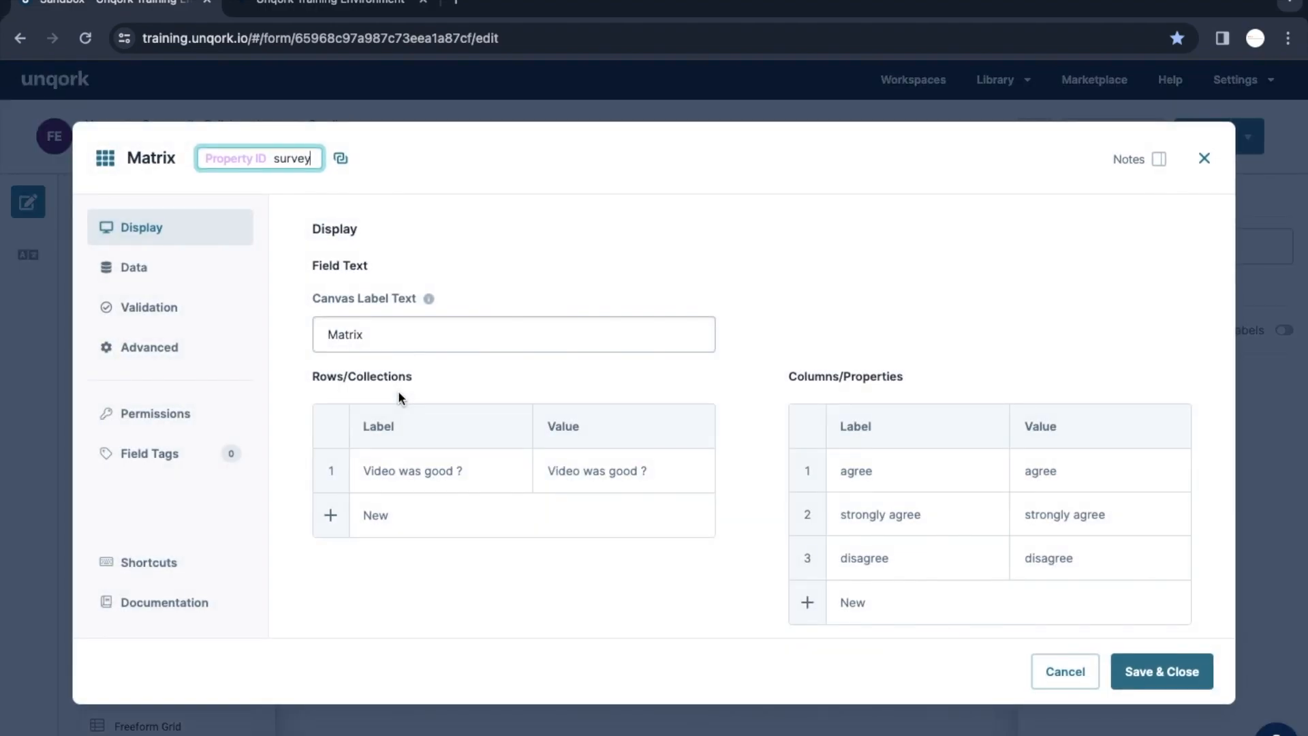
scroll(398, 391, down, 3)
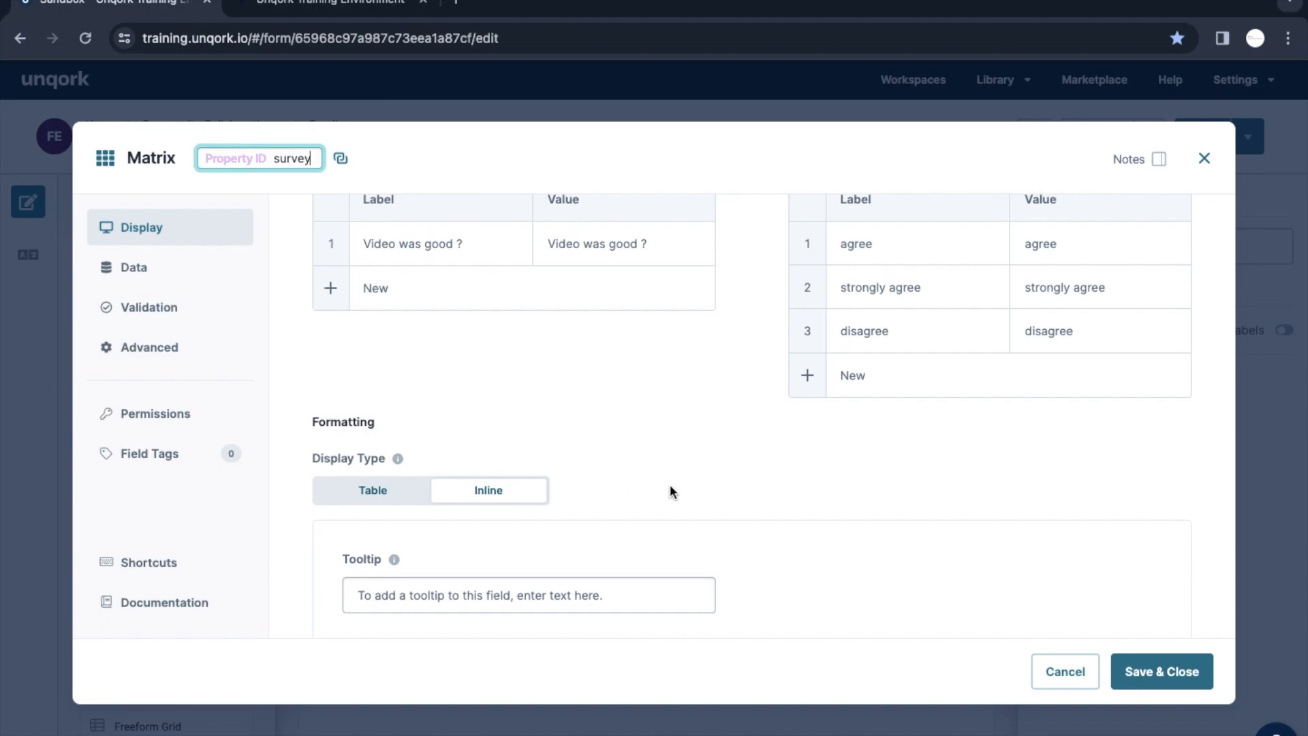
click(1139, 658)
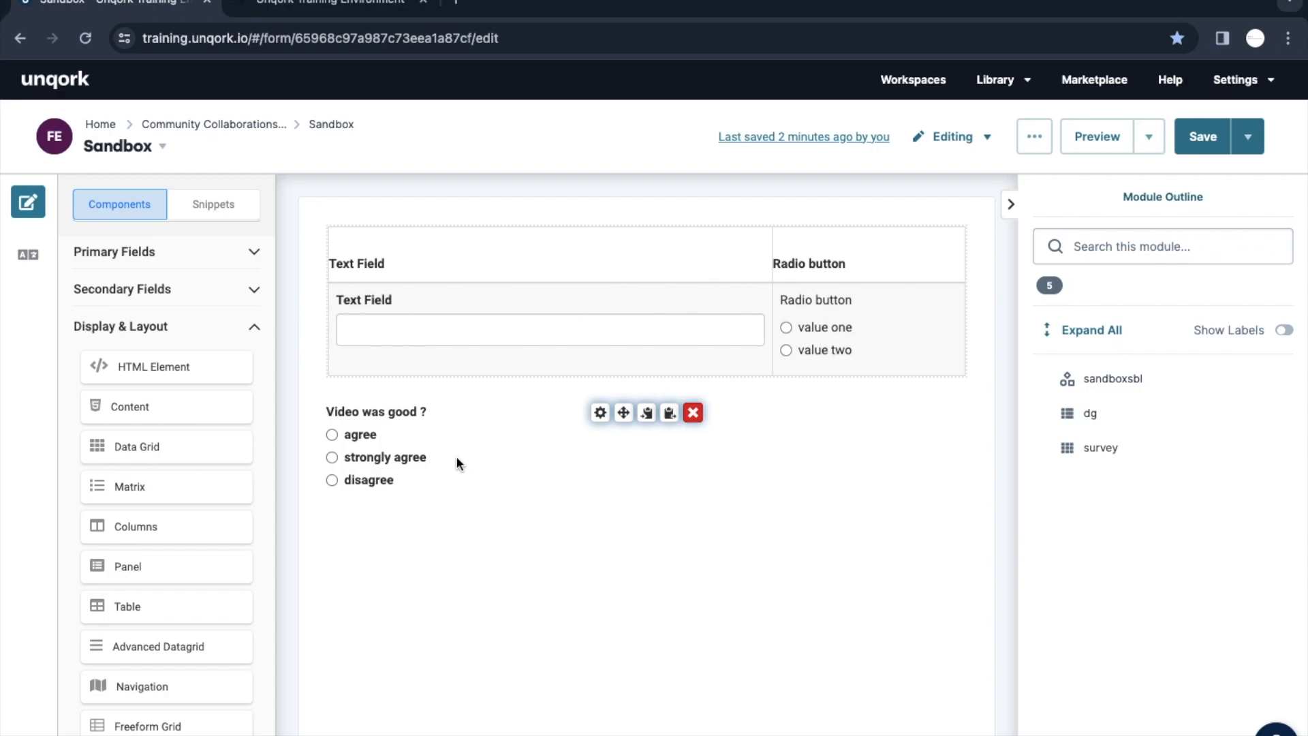
Save the module and reload its preview page to apply the inline matrix display.
click(1211, 139)
click(327, 5)
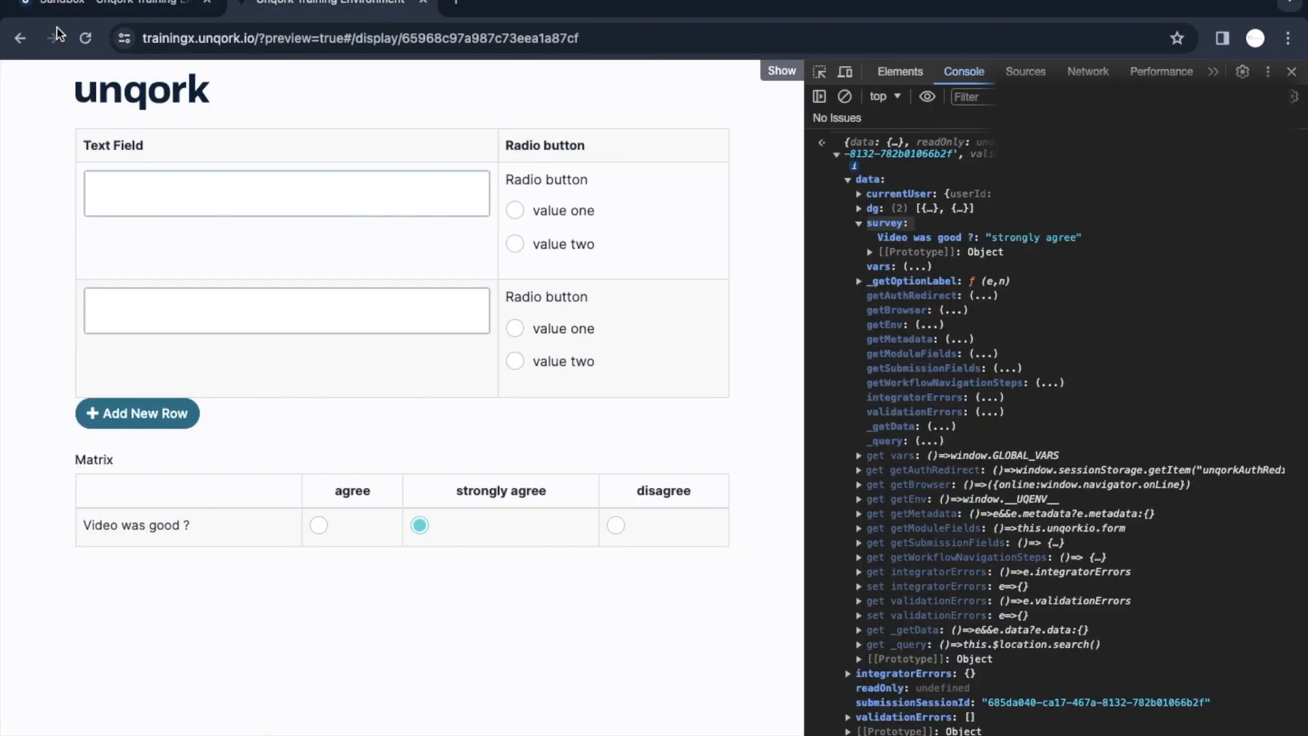
click(83, 43)
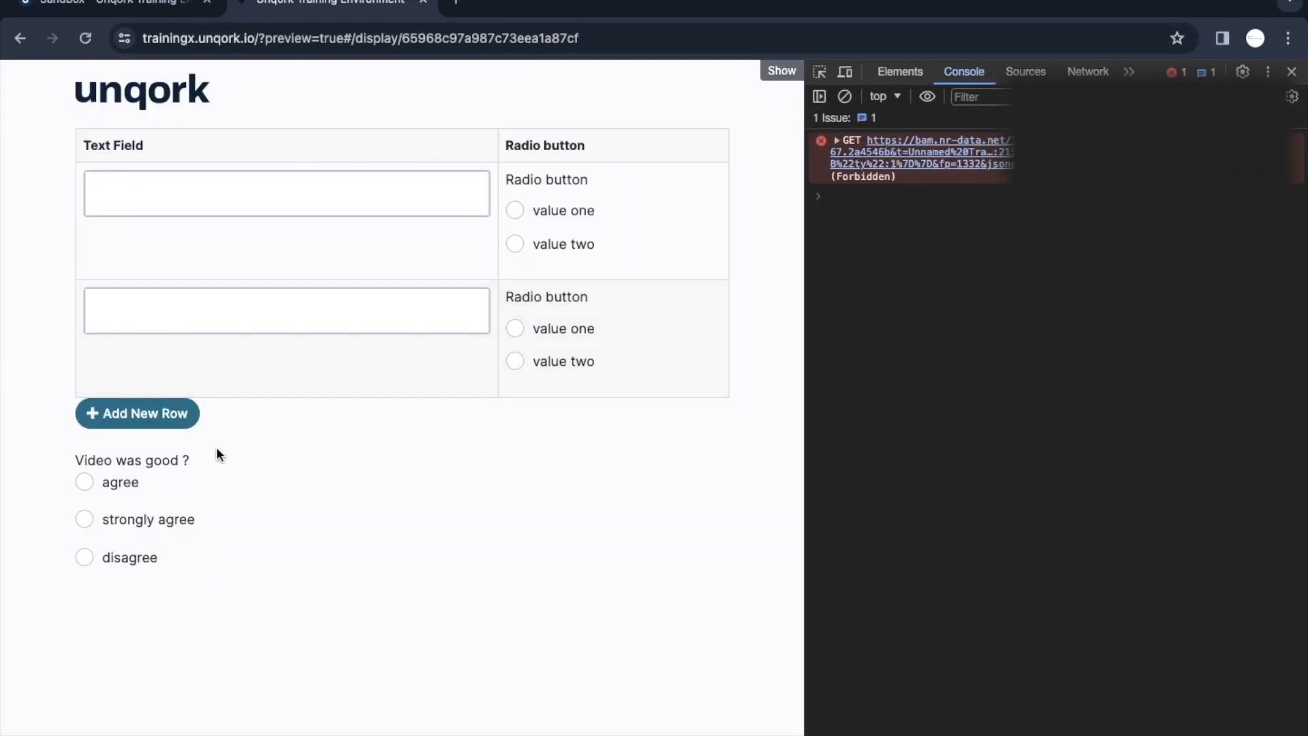
Try each answer to the "Video was good ?" question in the preview, ending on disagree.
click(109, 484)
click(124, 525)
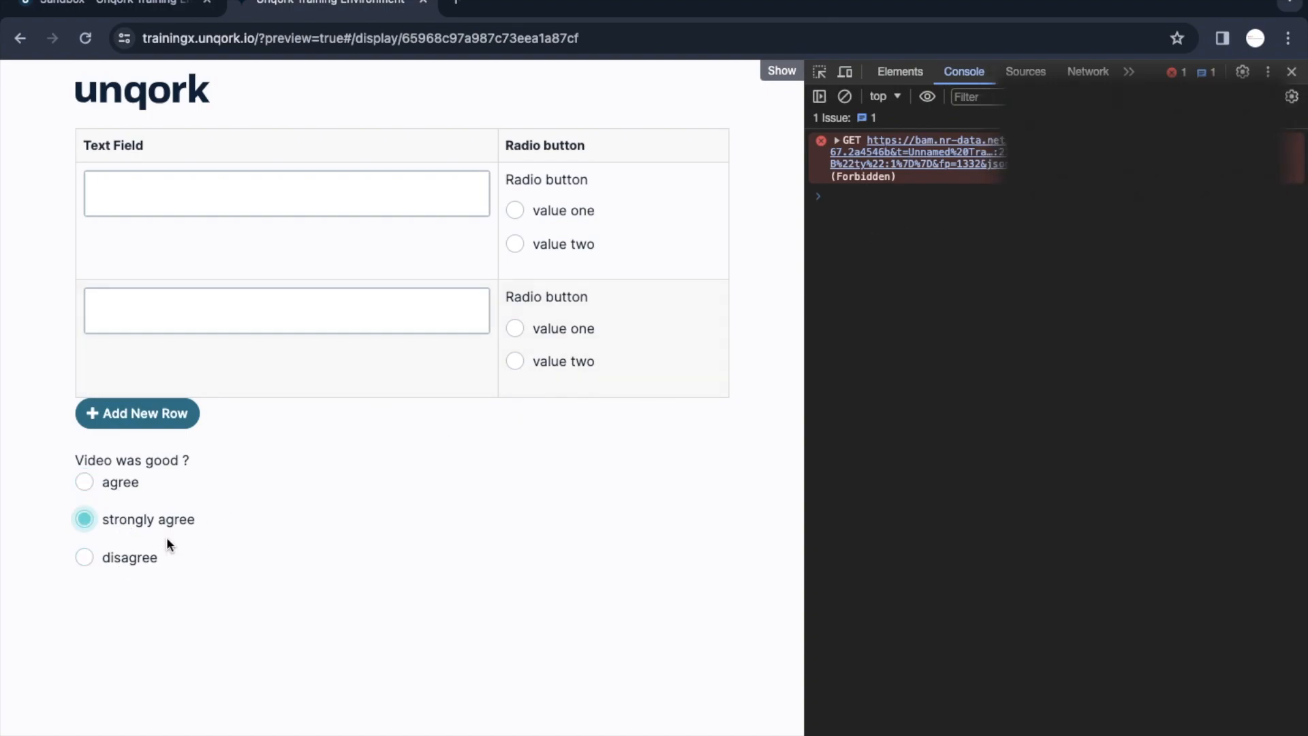
click(98, 558)
Log the form submission in a cleared console and expand its data to inspect the survey answer.
click(845, 96)
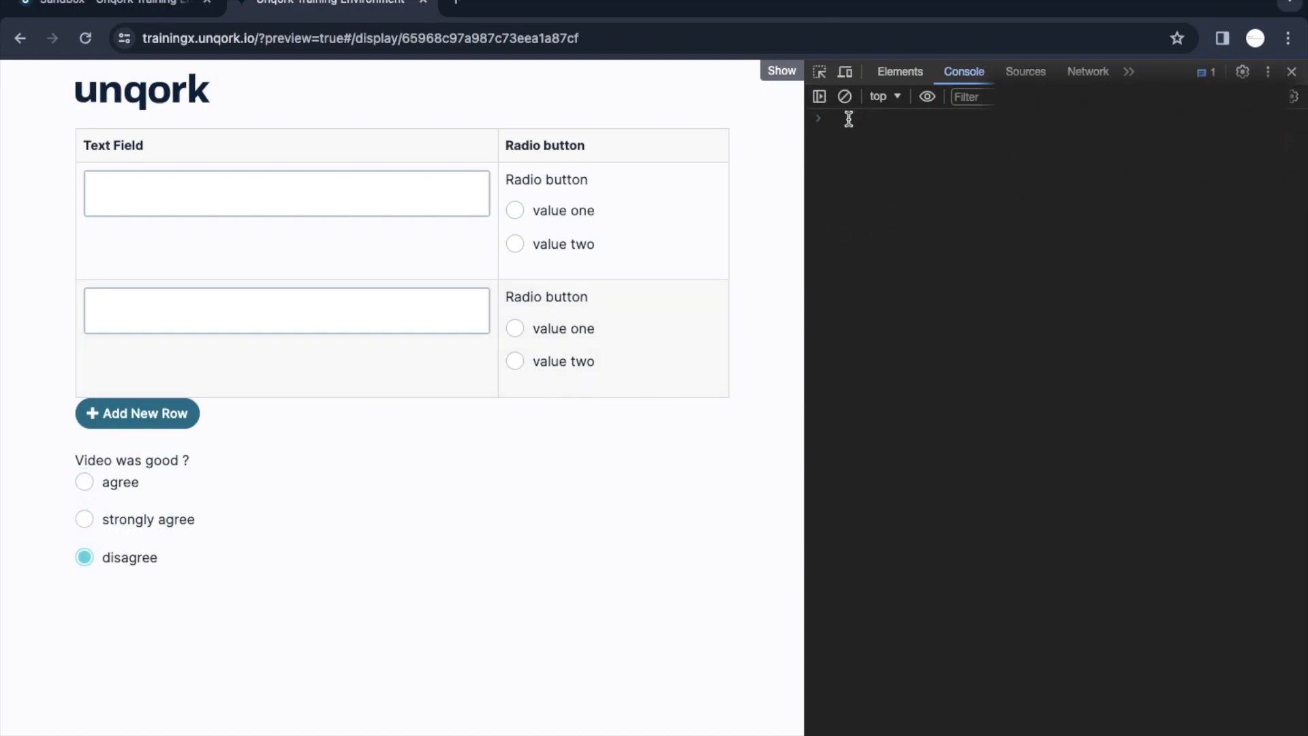
key(super+v)
key(Return)
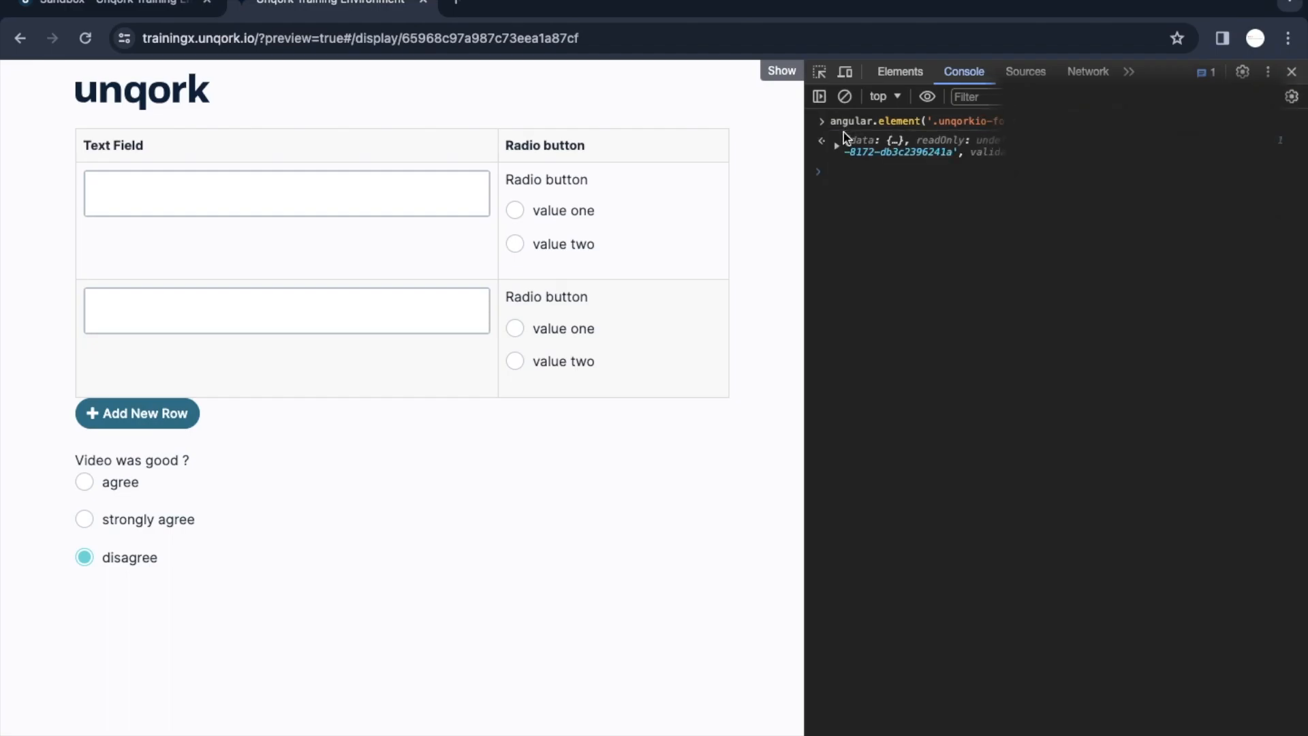
click(838, 145)
click(848, 177)
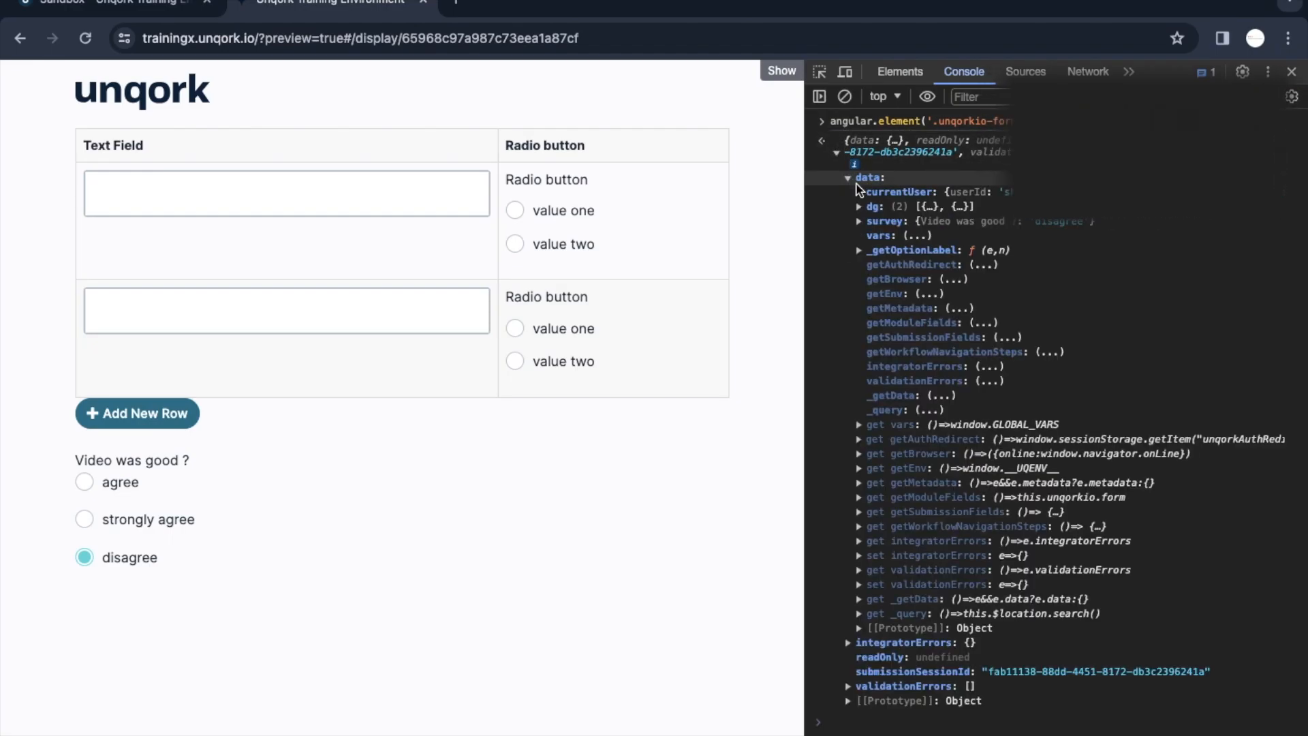
click(860, 221)
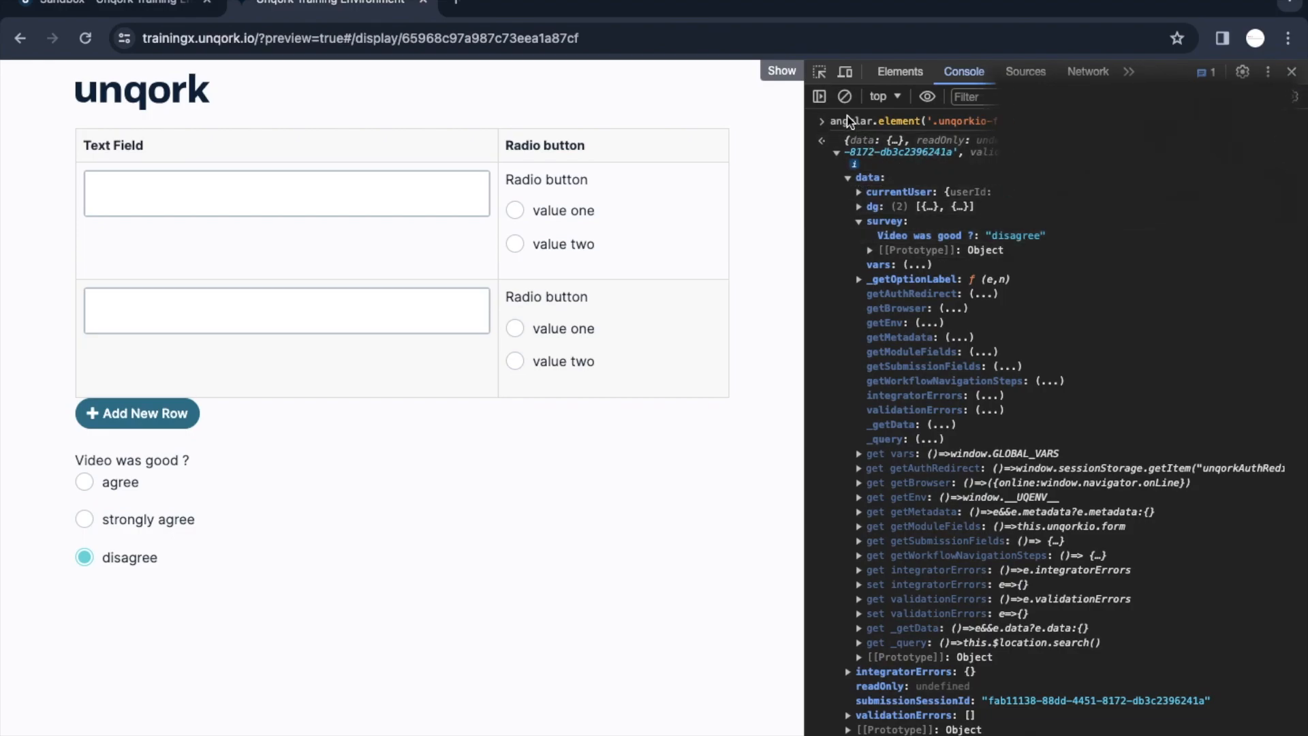
Clear the console, run angular.element('.unqorkio-form').scope().submission, and clear the output again.
key(ctrl+l)
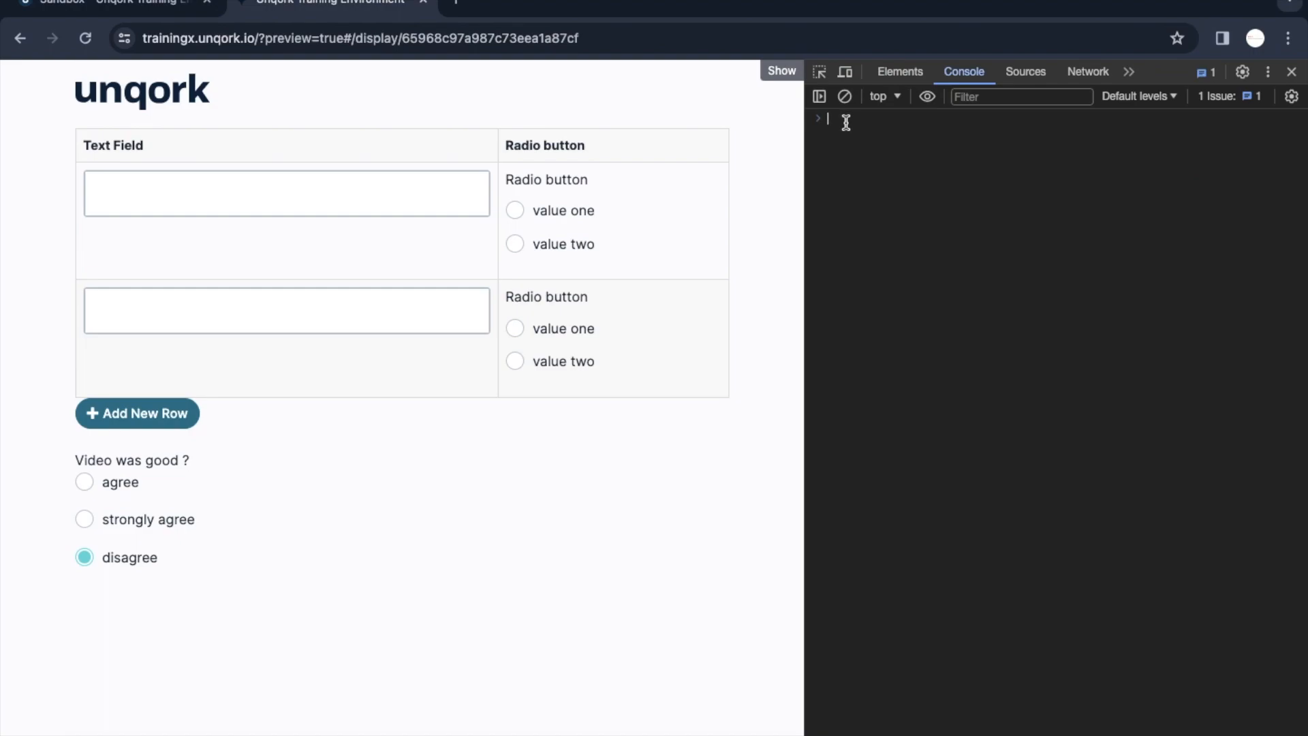
text(angular.element('.unqorkio-form').scope().submission)
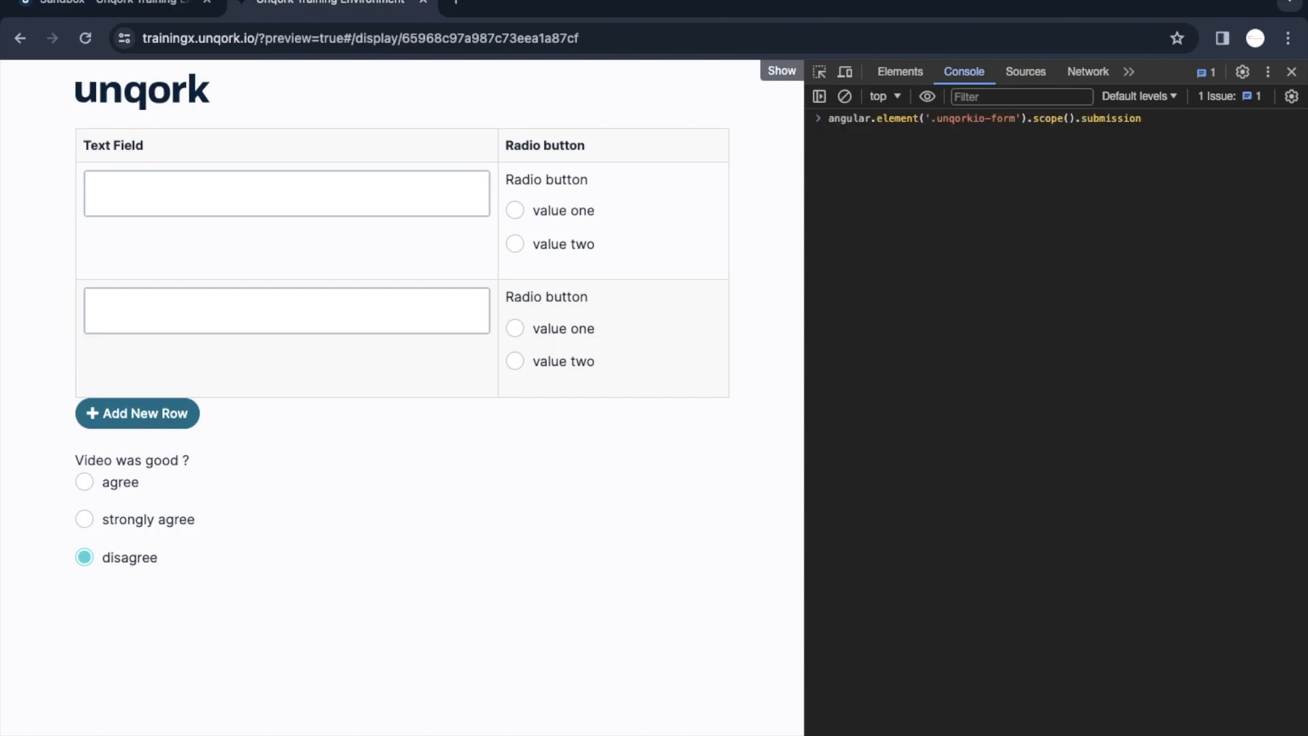
key(Return)
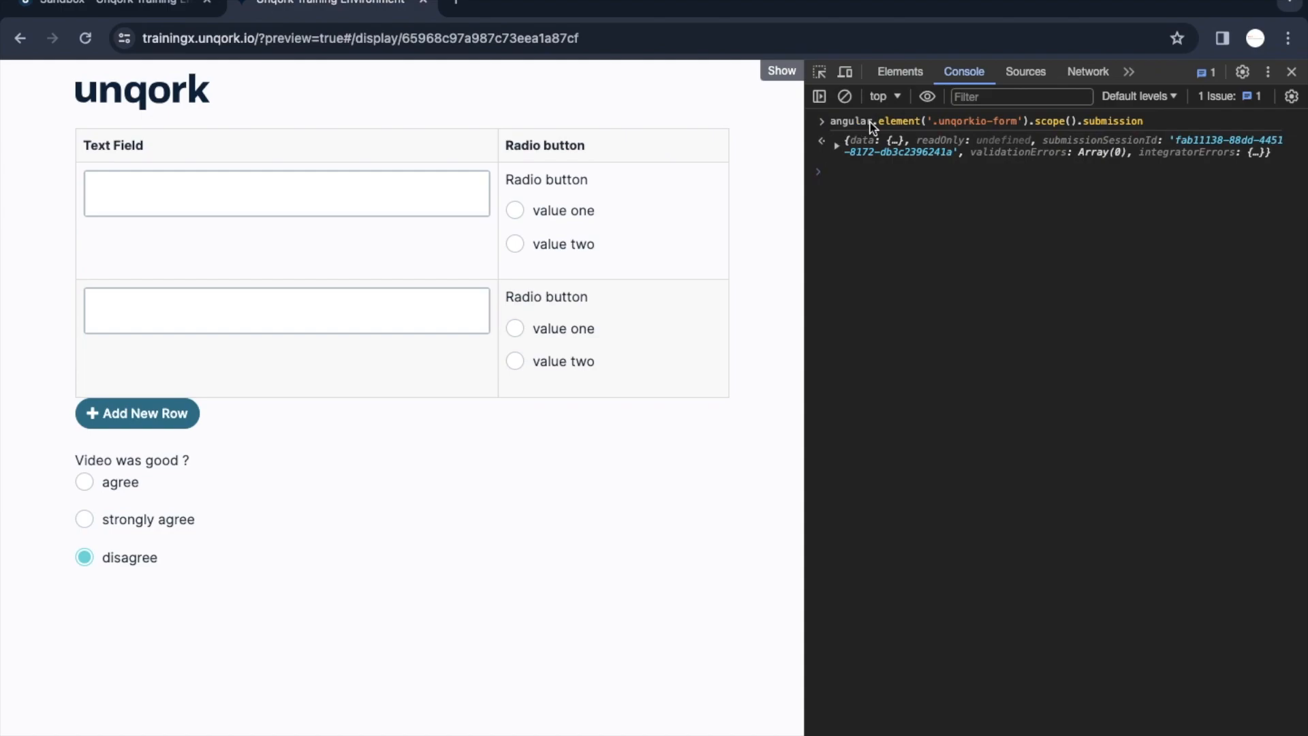
click(845, 97)
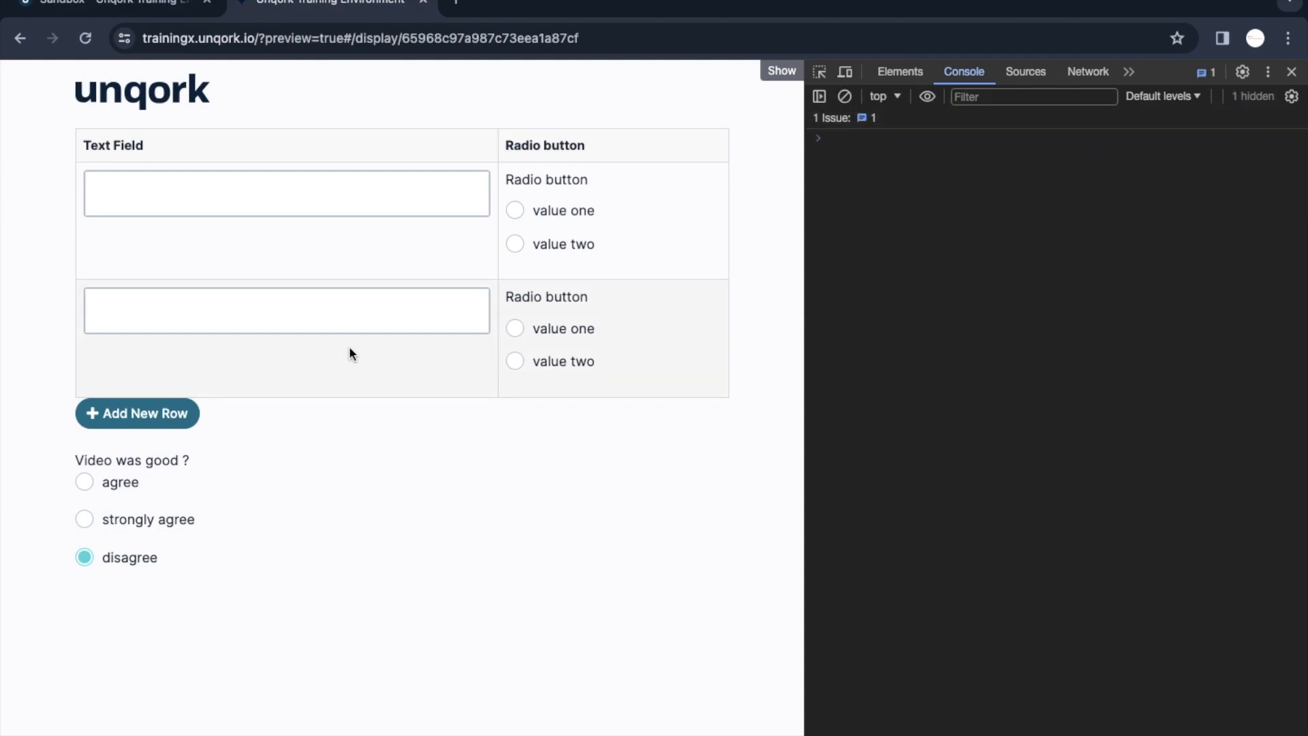
click(304, 296)
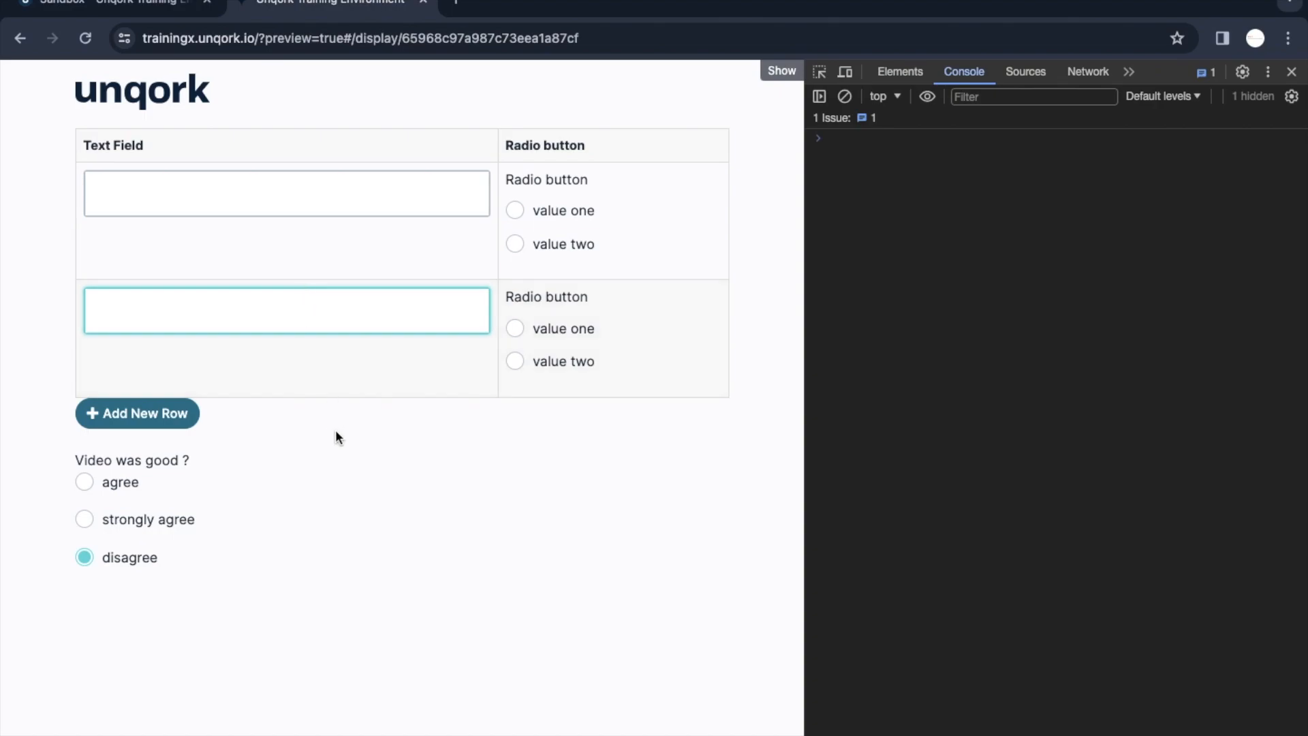